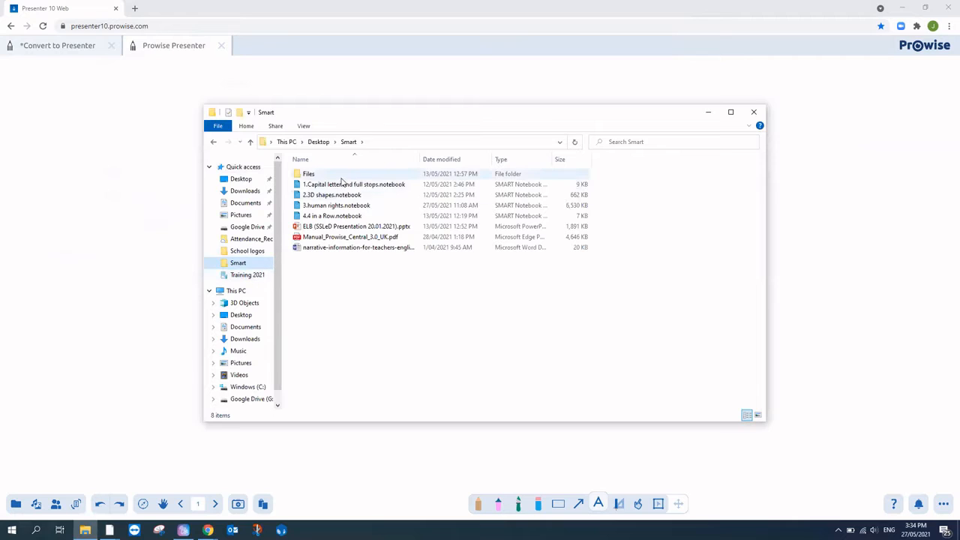
Step: Open '1.Capital letter and full stops.notebook' in SMART Notebook, then minimize File Explorer and Chrome
left_click(364, 185)
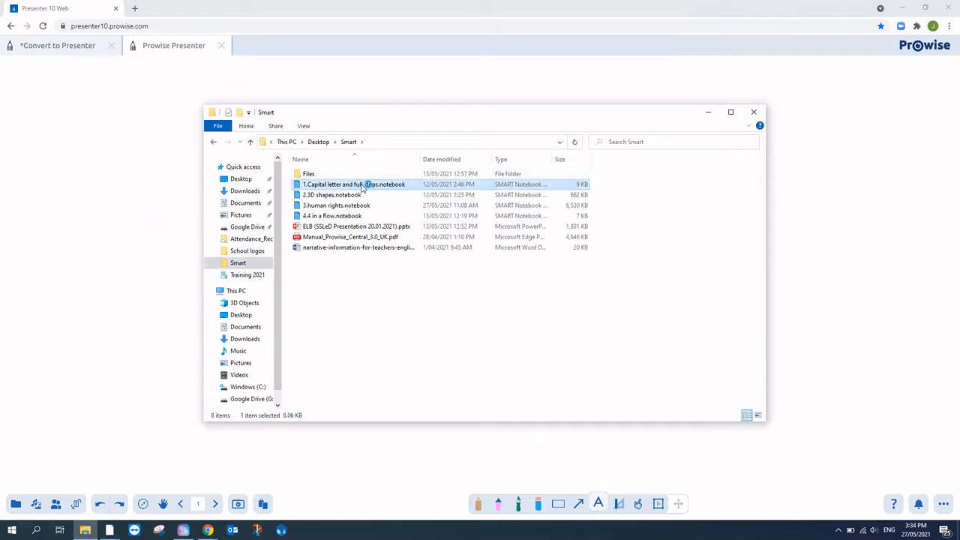
double_click(362, 186)
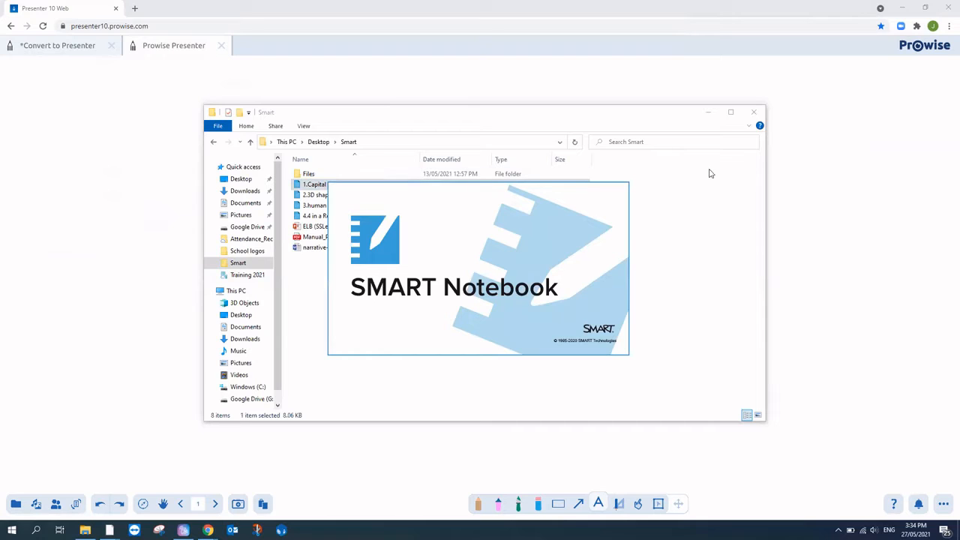
left_click(710, 119)
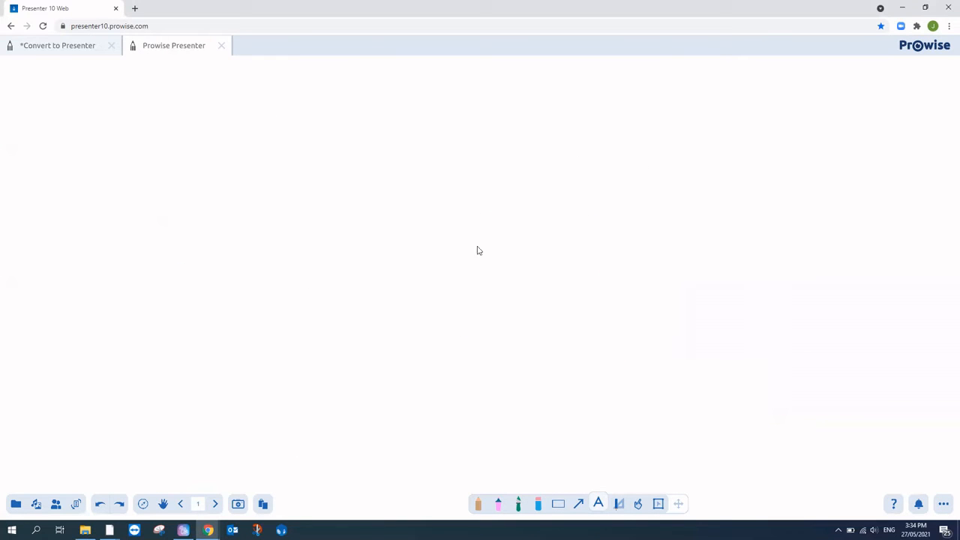
left_click(902, 6)
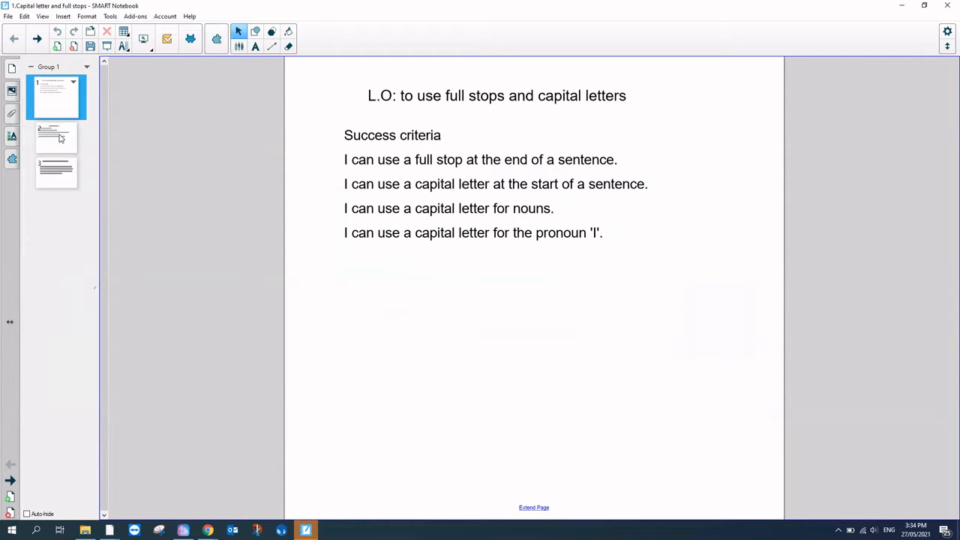
Step: Review lesson pages 2, 3 and 1 in SMART Notebook, then return to Presenter 10 Web in Chrome
left_click(67, 158)
left_click(75, 188)
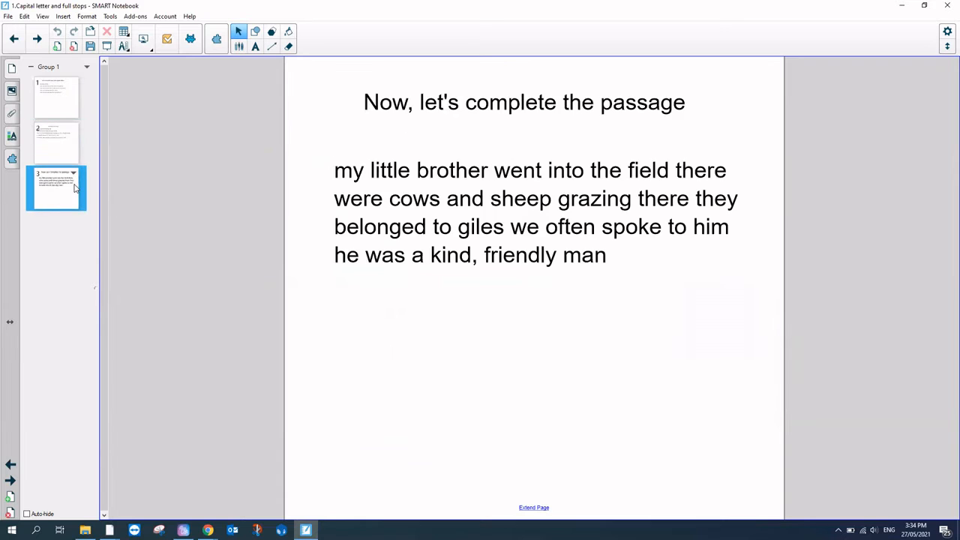
left_click(55, 113)
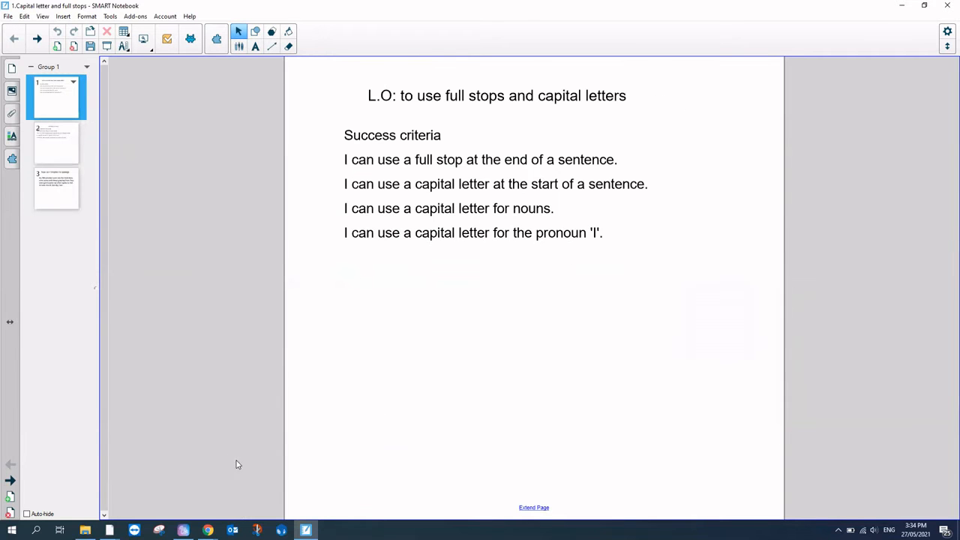
mouse_move(207, 530)
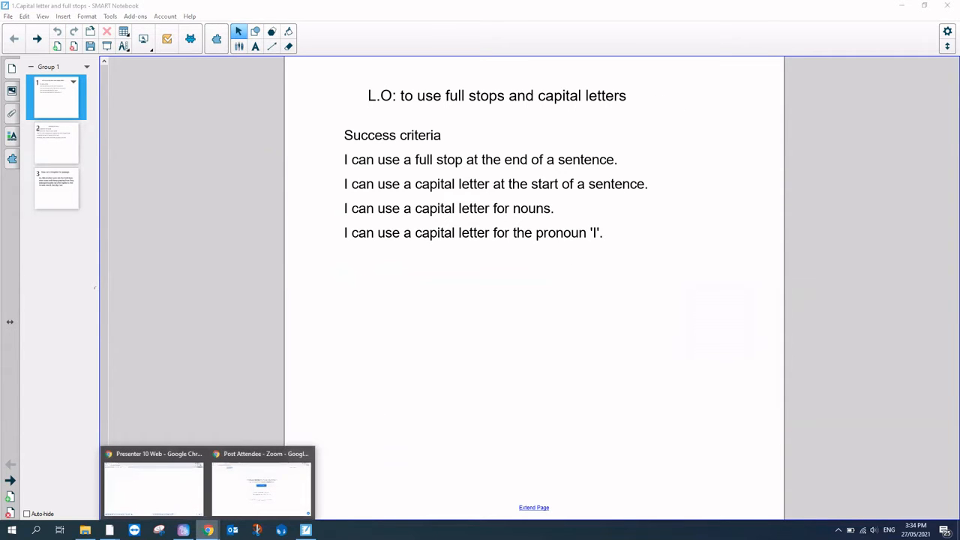
left_click(160, 488)
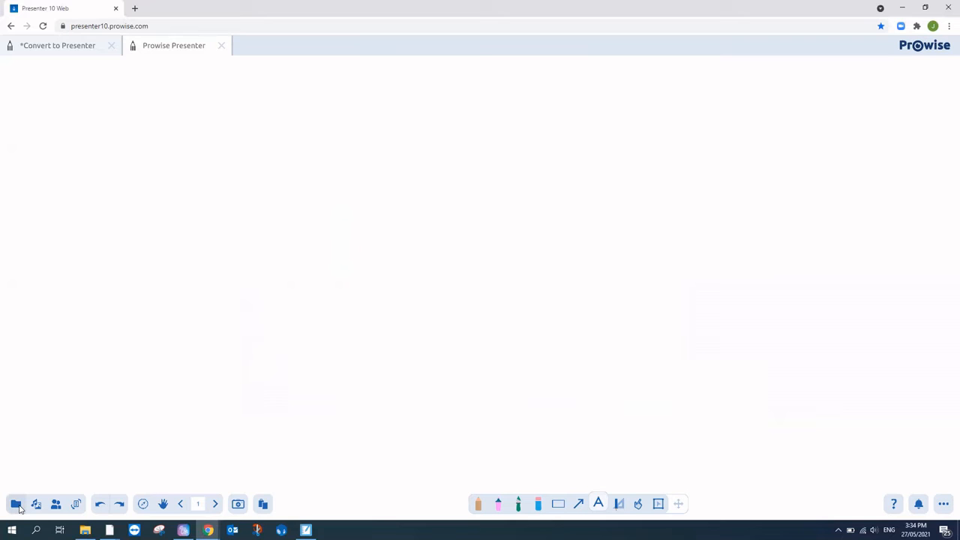
Step: Import all three pages of '1.Capital letter and full stops.notebook' from the Smart folder into the current file
left_click(17, 504)
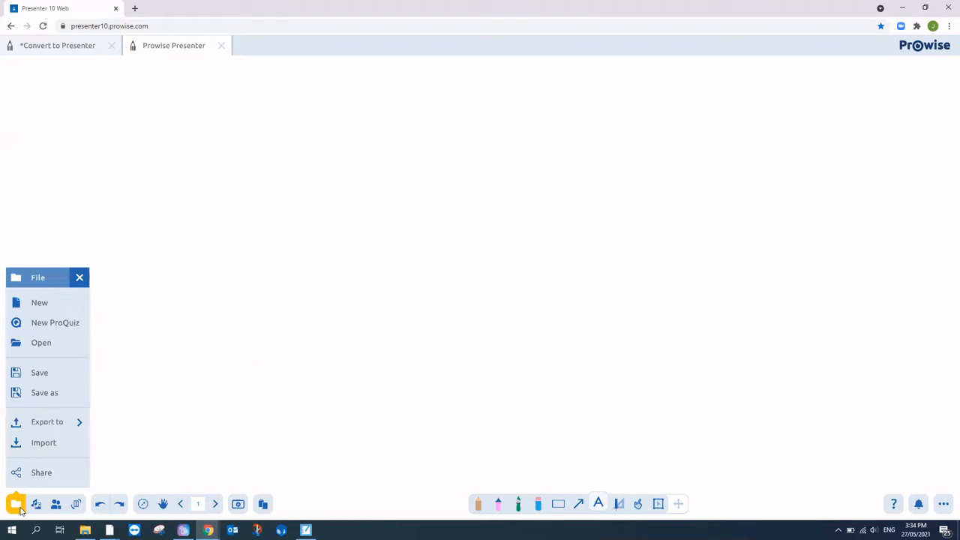
left_click(60, 444)
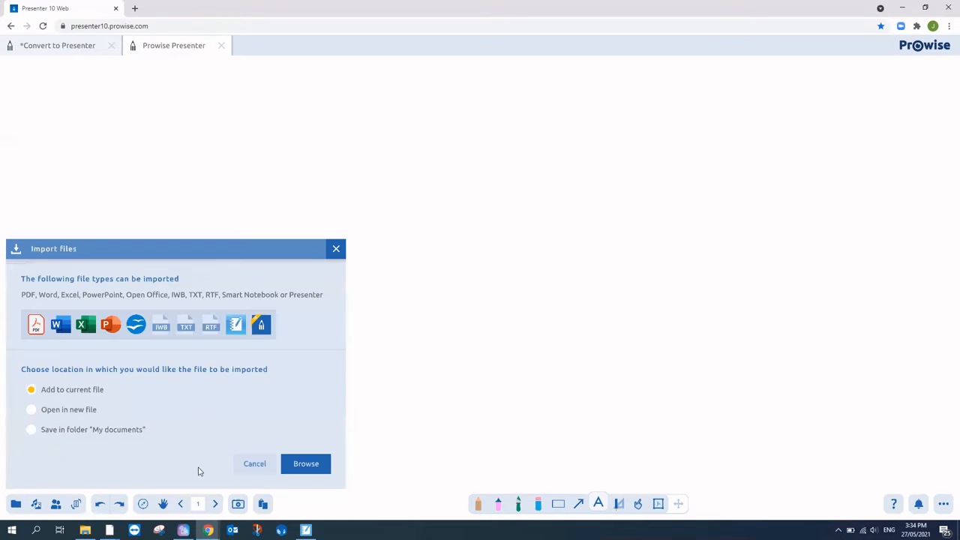
left_click(305, 467)
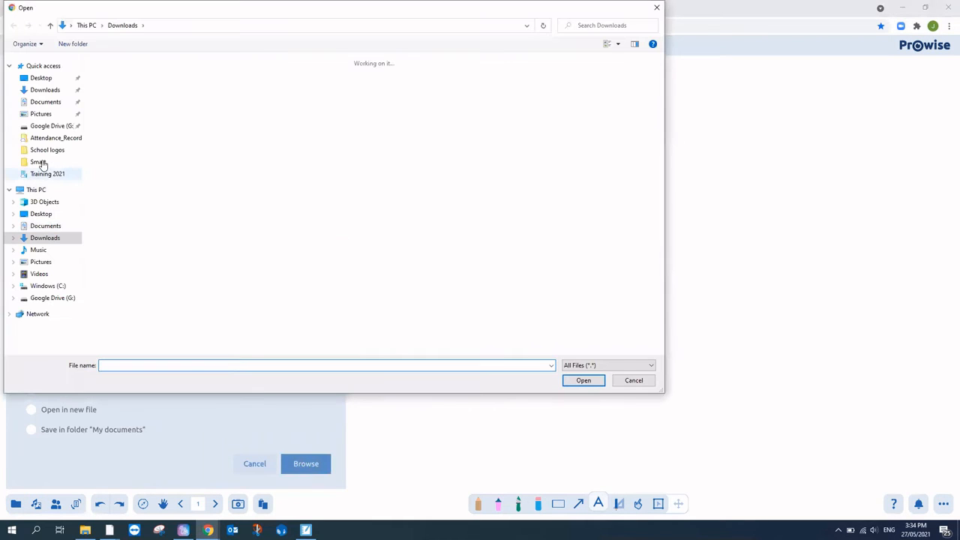
left_click(39, 162)
double_click(132, 83)
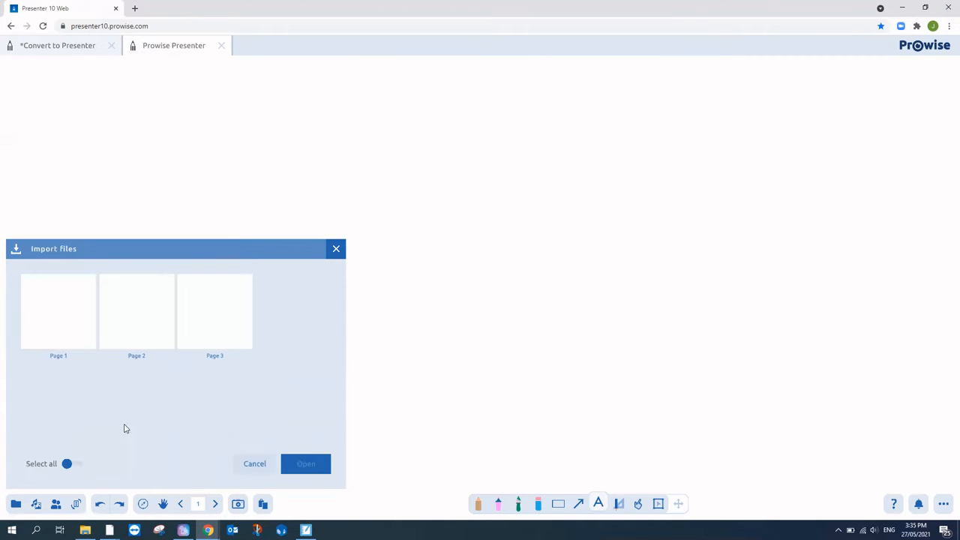
left_click(84, 332)
left_click(129, 346)
left_click(208, 337)
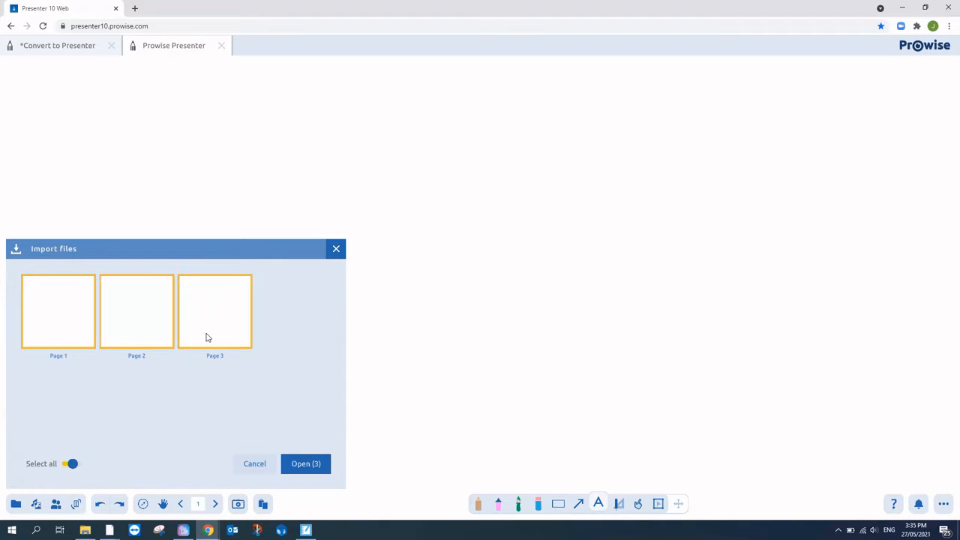
left_click(71, 465)
left_click(71, 465)
left_click(326, 467)
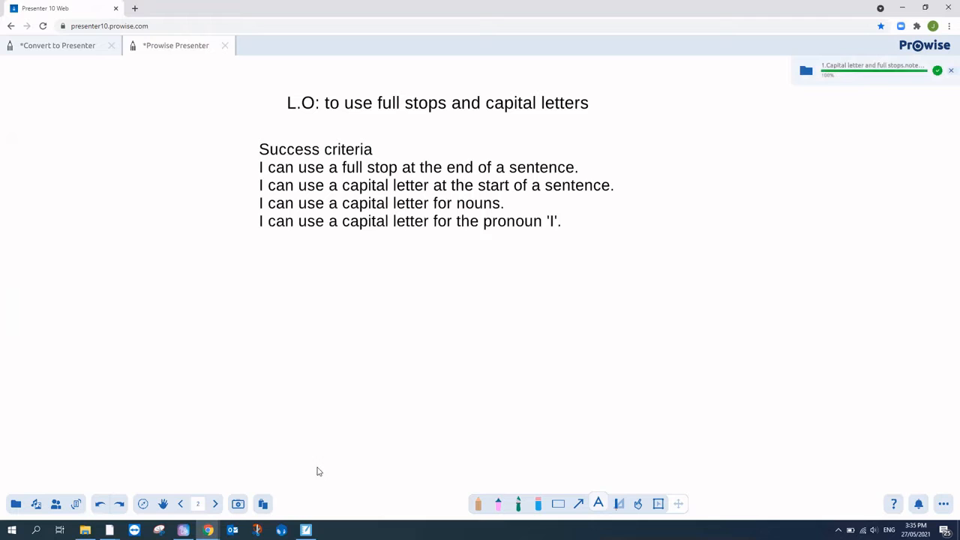
Step: Delete the blank first page using the page overview
left_click(200, 505)
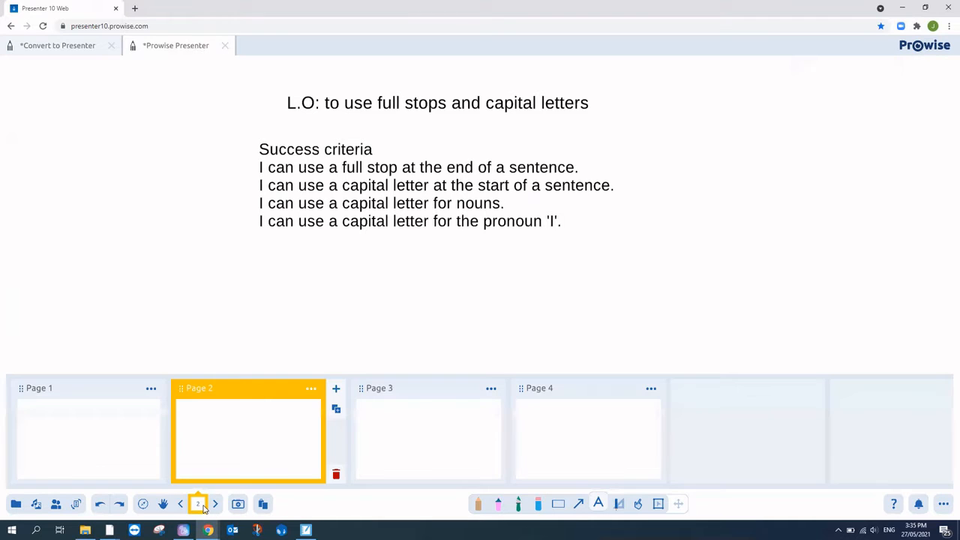
left_click(146, 443)
left_click(176, 476)
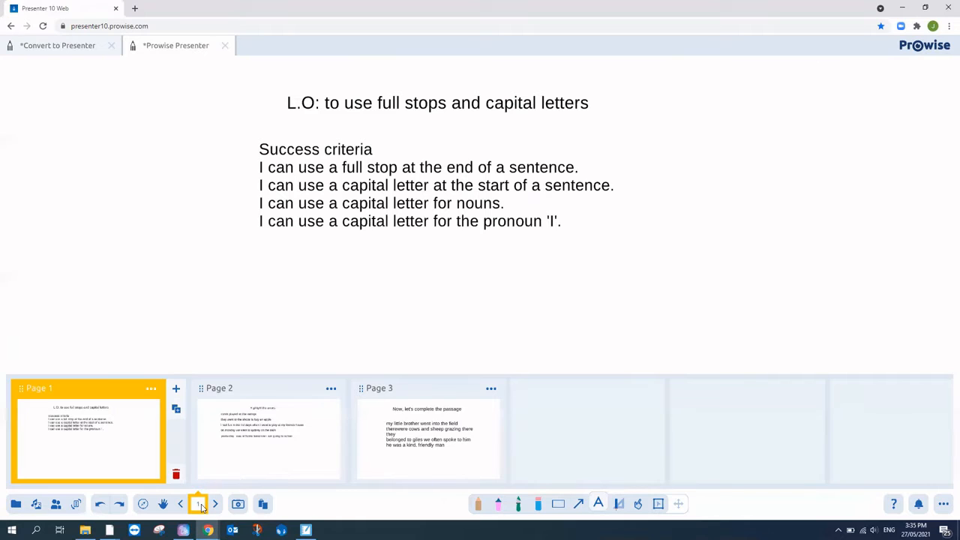
left_click(199, 505)
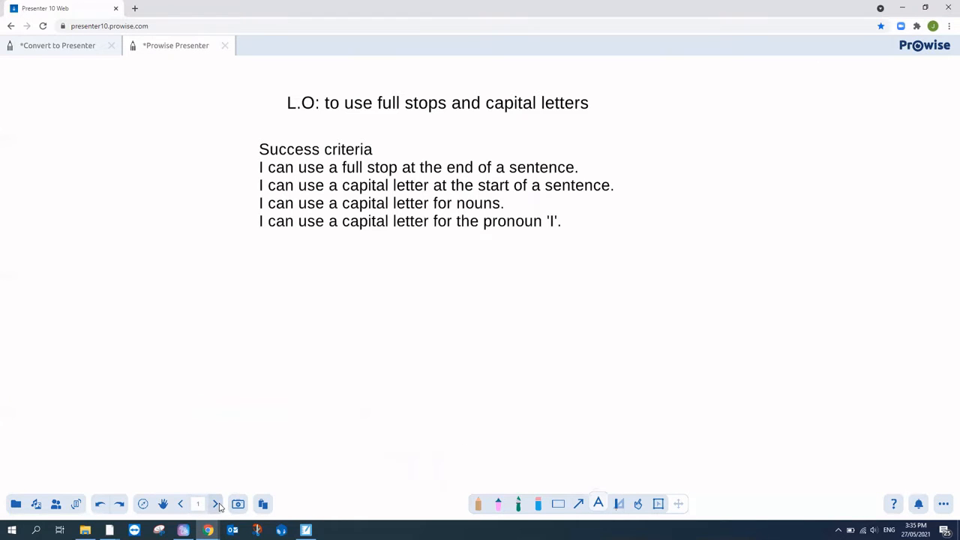
Step: Page through the imported lesson and land on the passage page
left_click(215, 505)
left_click(215, 504)
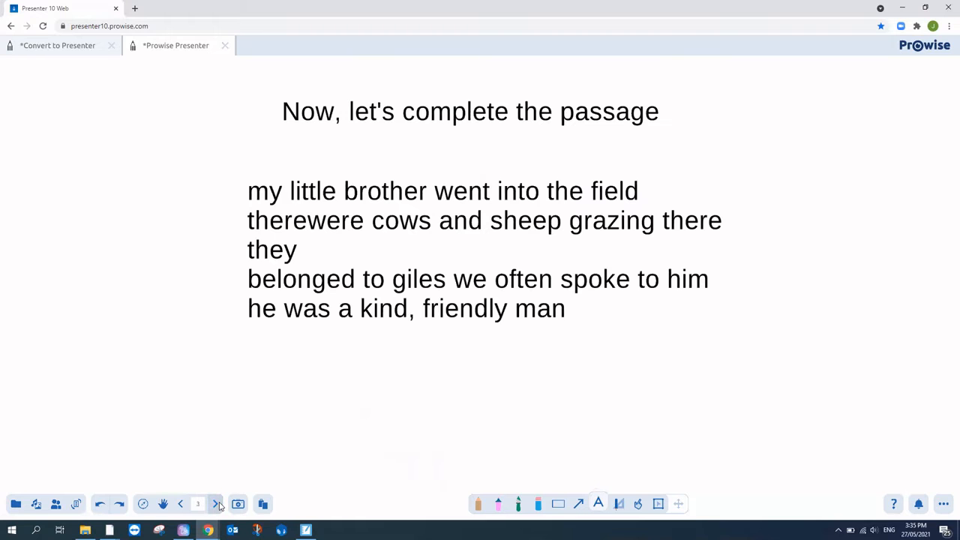
left_click(180, 503)
left_click(180, 503)
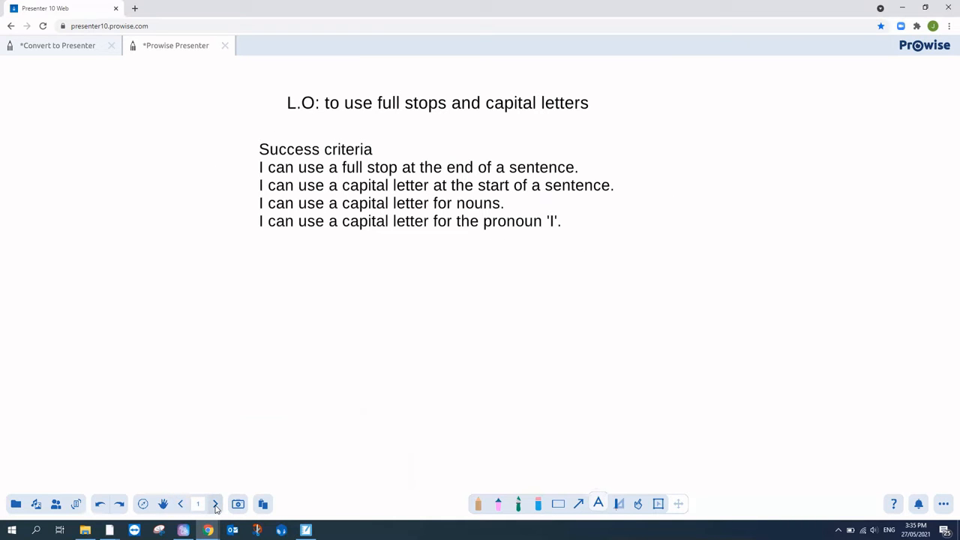
left_click(215, 505)
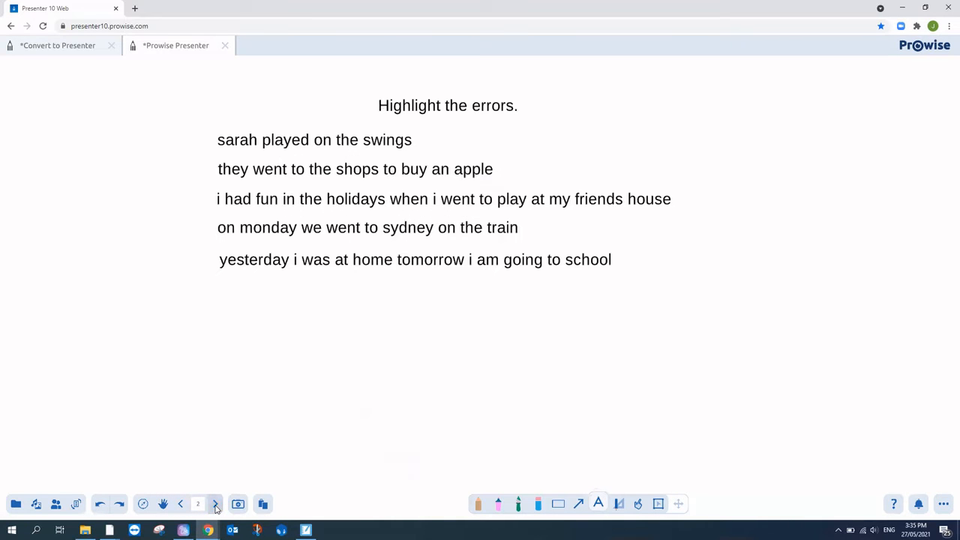
left_click(215, 504)
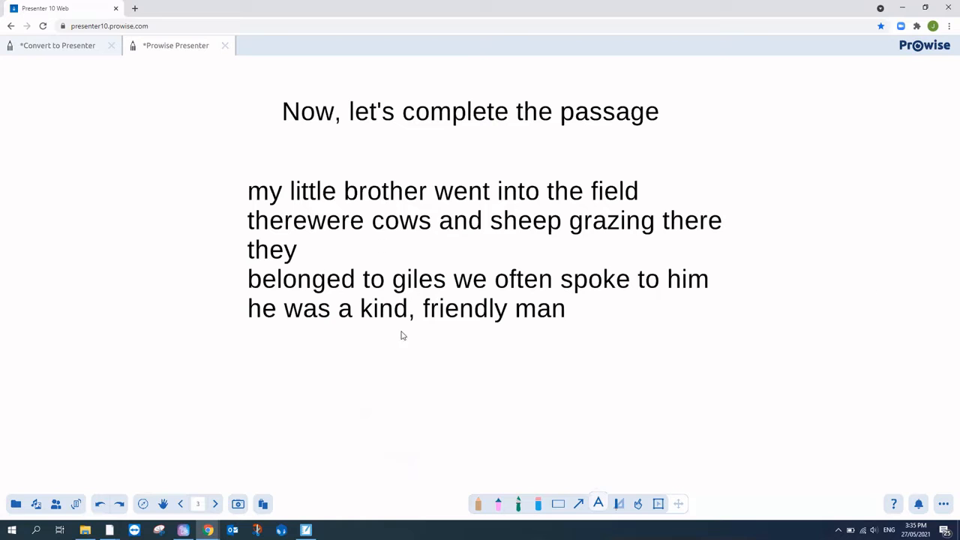
Step: Fix the passage so 'there were' reads as two words, then go back to 'Highlight the errors'
left_click(307, 233)
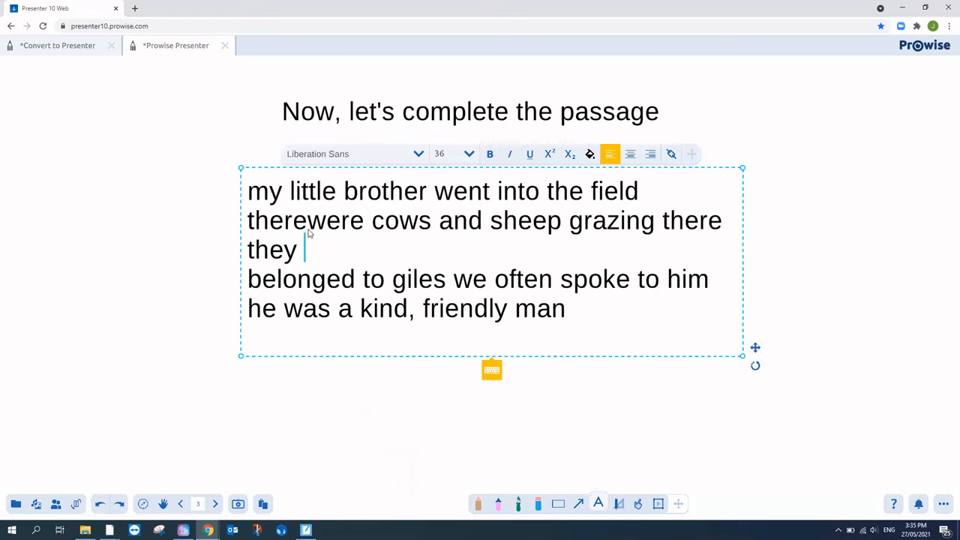
left_click(598, 505)
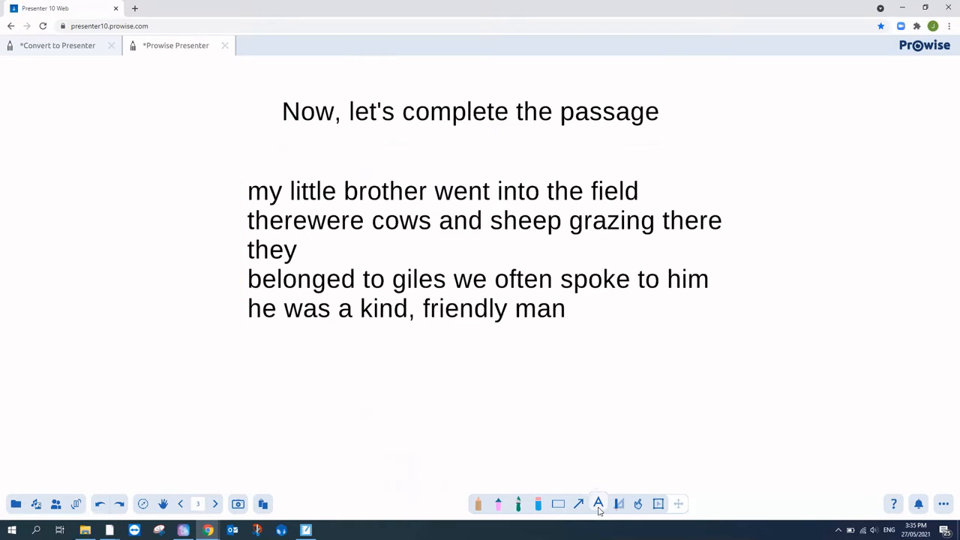
left_click(308, 228)
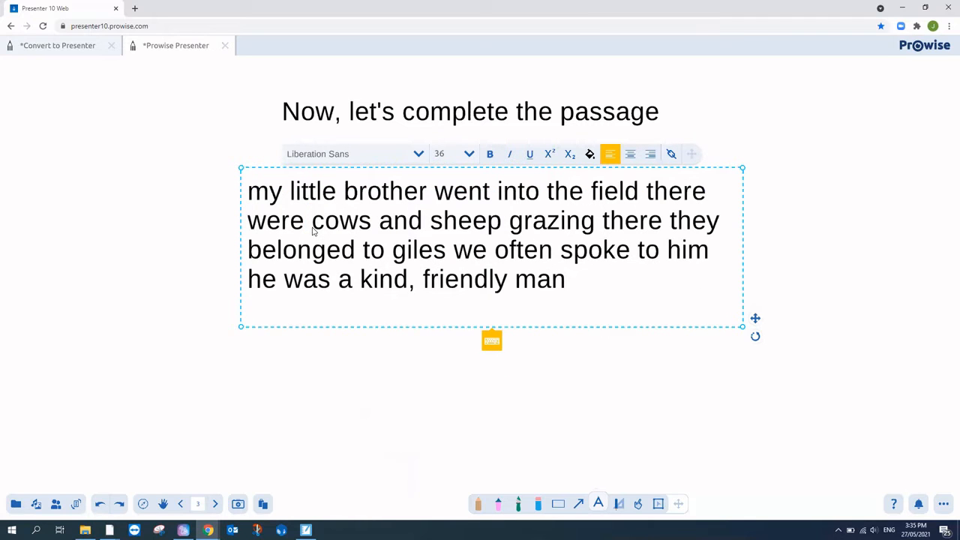
left_click(785, 298)
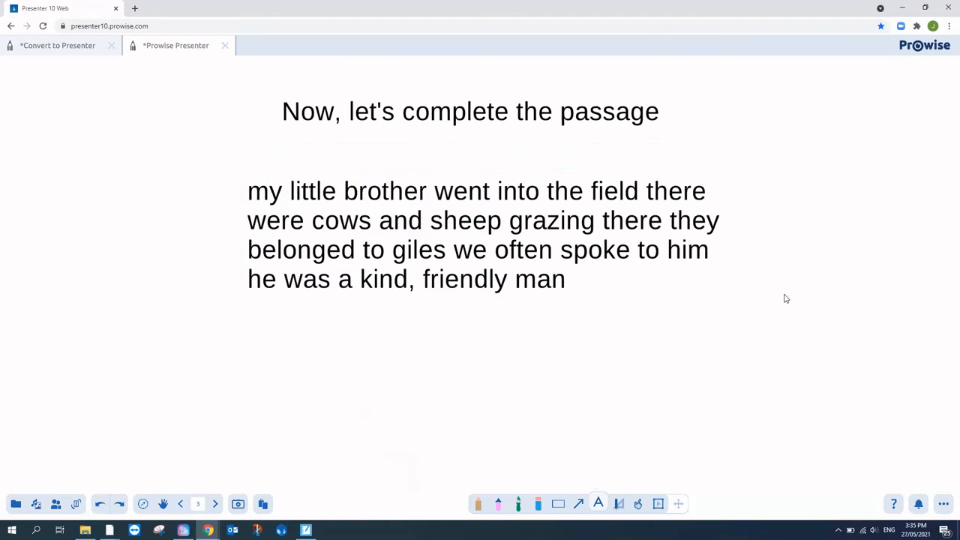
left_click(180, 503)
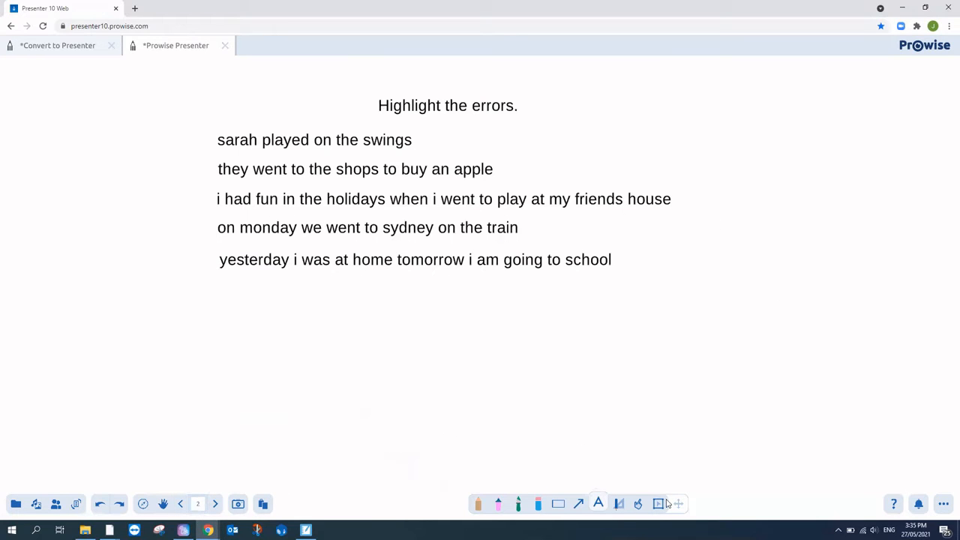
Step: Frame-select the error sentences and enlarge the block proportionally
left_click(659, 504)
left_click_drag(204, 126, 769, 348)
left_click_drag(673, 289, 778, 377)
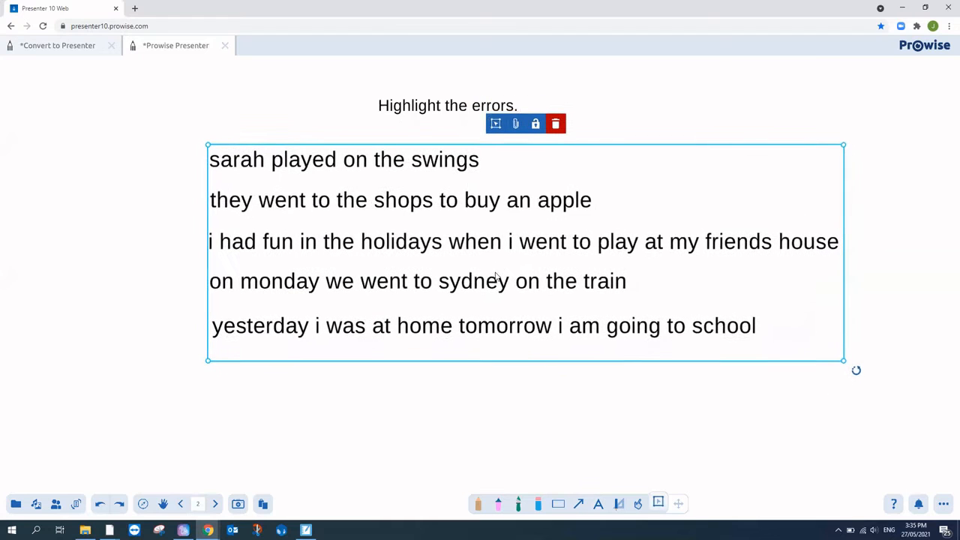
left_click_drag(206, 367, 195, 380)
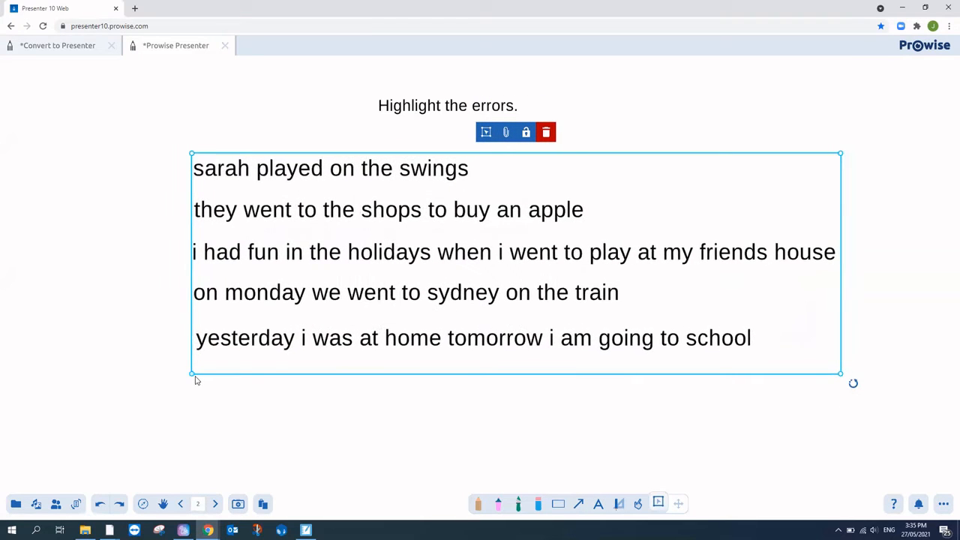
left_click(444, 466)
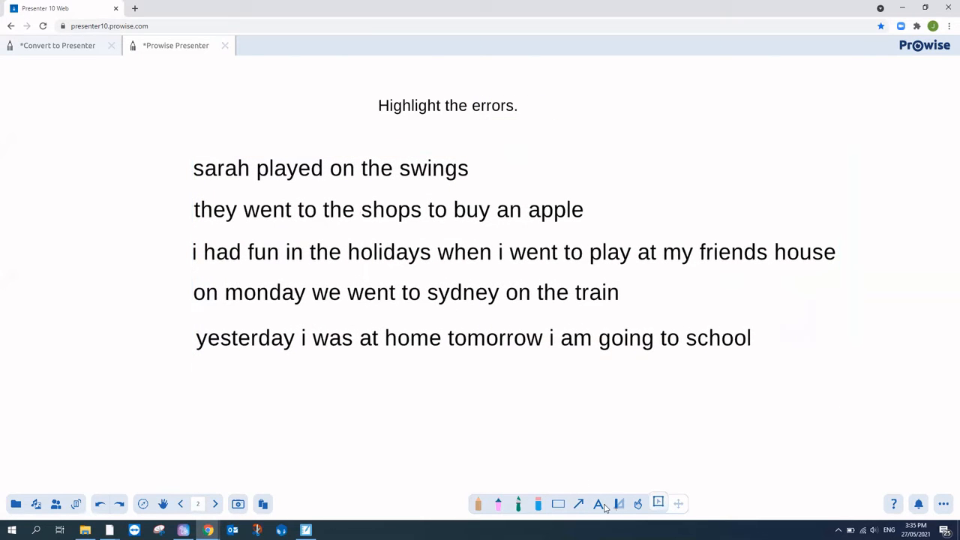
Step: Highlight the first letters of 'sarah' and 'they' pink, add black full stops after 'swings' and 'apple', return to page 1
left_click(498, 504)
left_click_drag(196, 163, 198, 218)
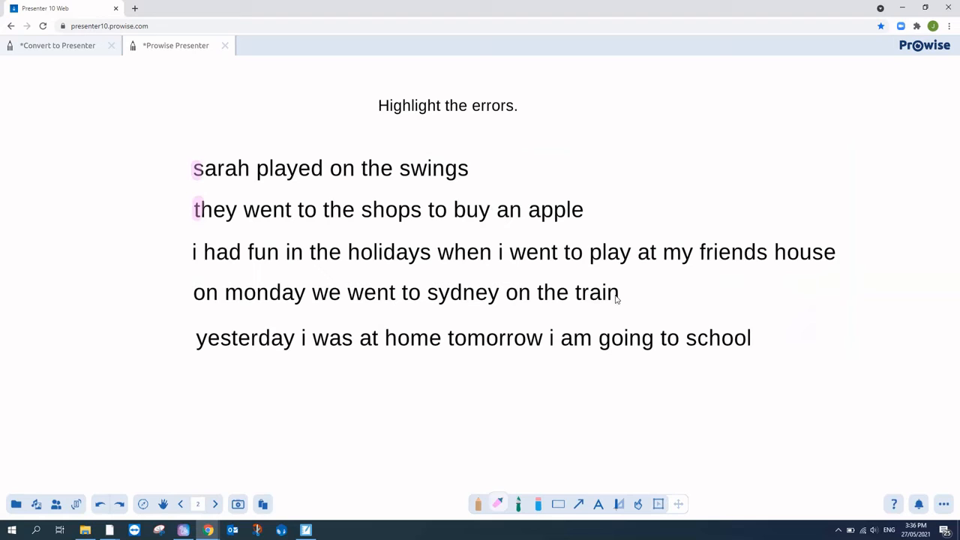
left_click(478, 505)
left_click(478, 504)
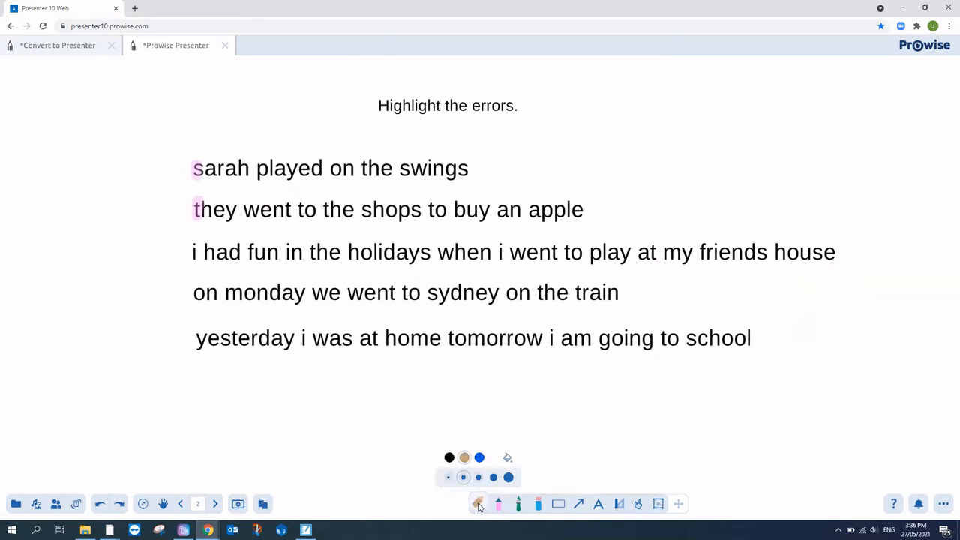
left_click(449, 457)
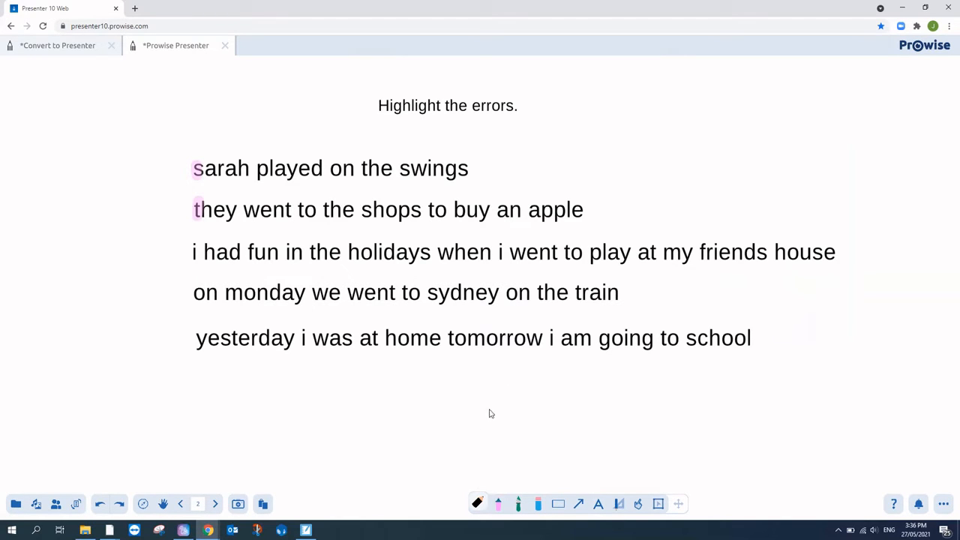
left_click(482, 503)
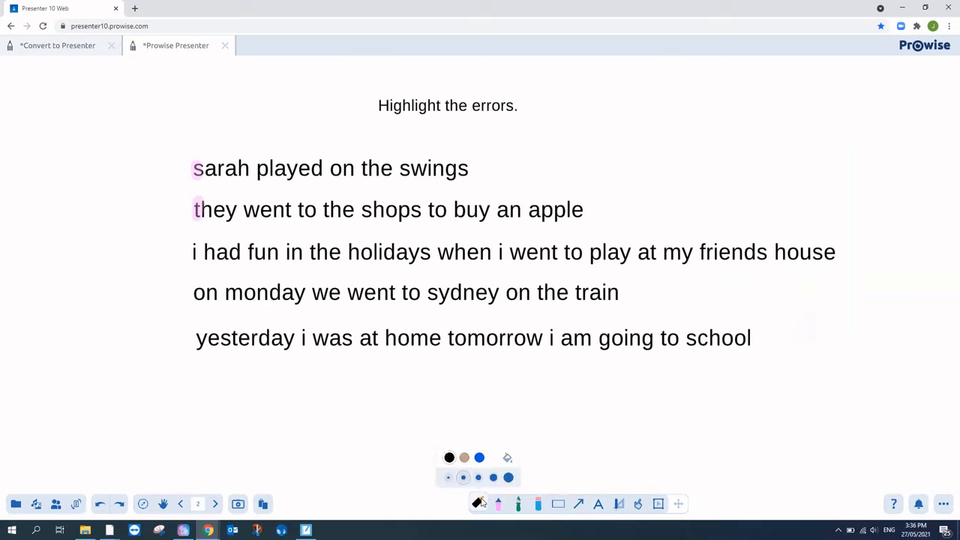
left_click(507, 458)
left_click(452, 271)
left_click(476, 170)
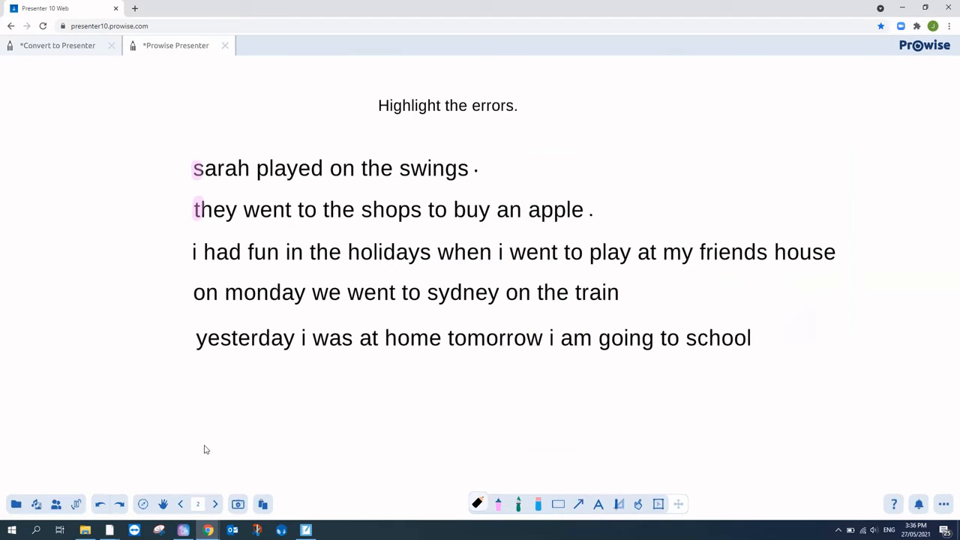
left_click(182, 503)
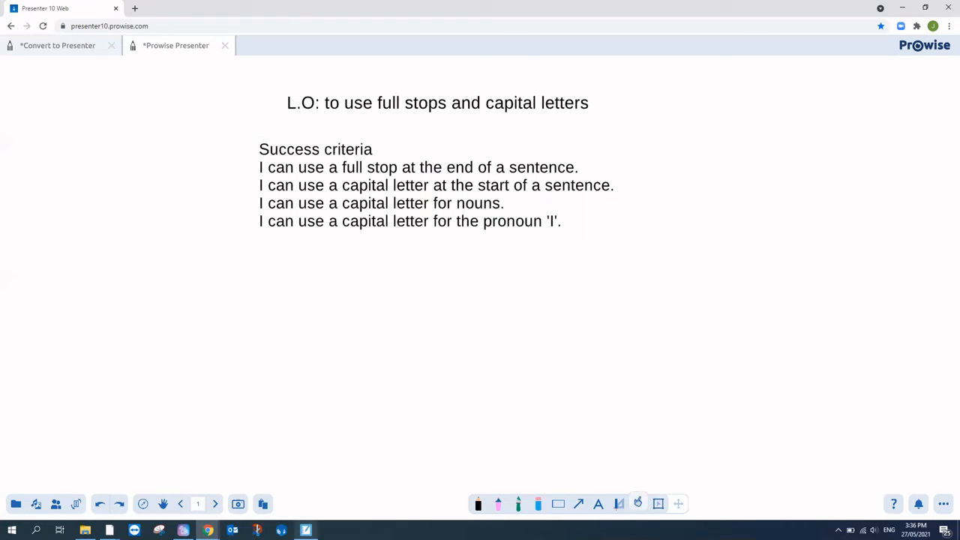
left_click(305, 531)
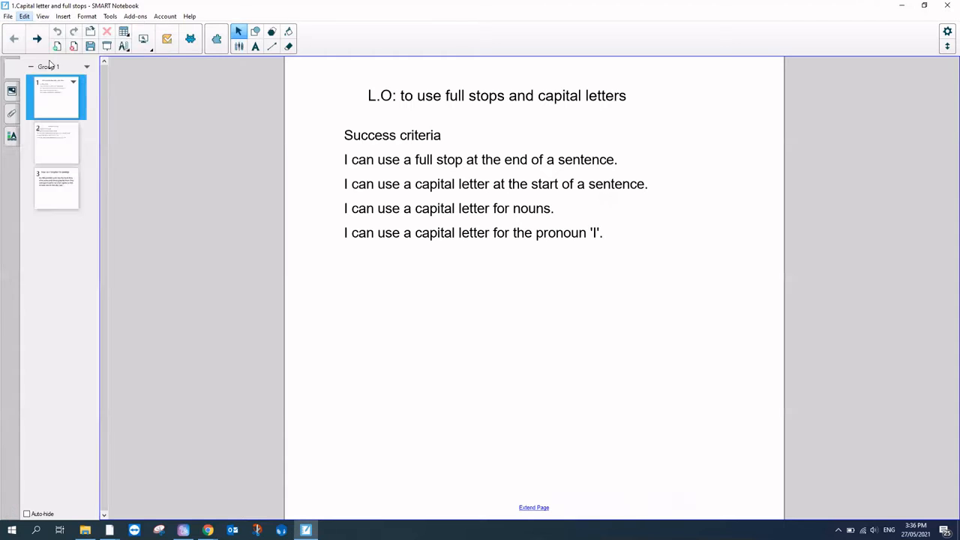
Step: Open '2.3D shapes.notebook' in SMART Notebook and review its 3D shapes and real-life pages
left_click(6, 15)
left_click(12, 39)
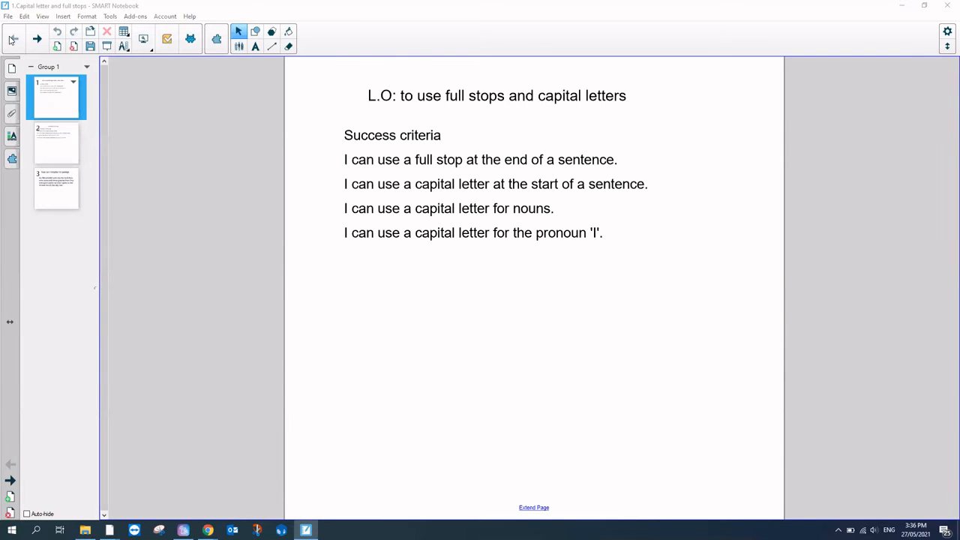
double_click(442, 231)
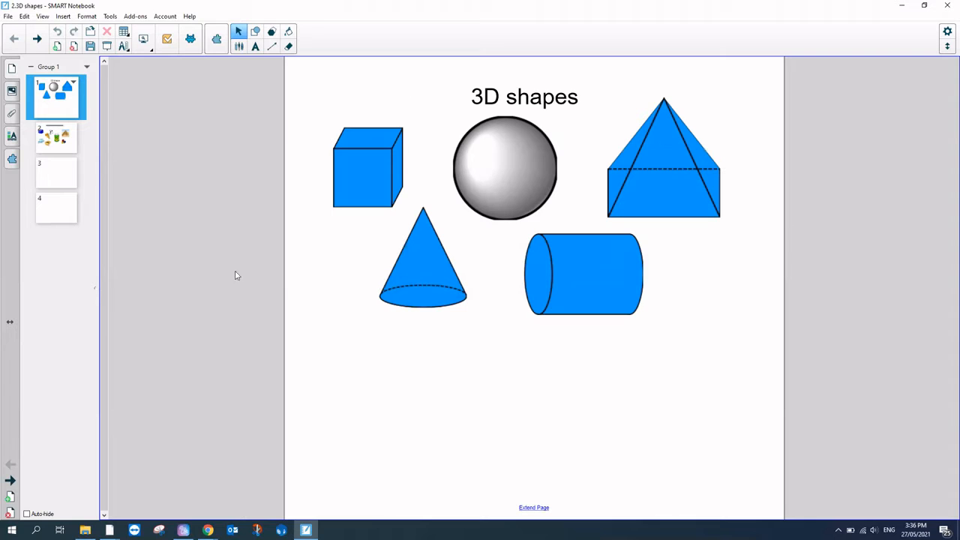
left_click(68, 135)
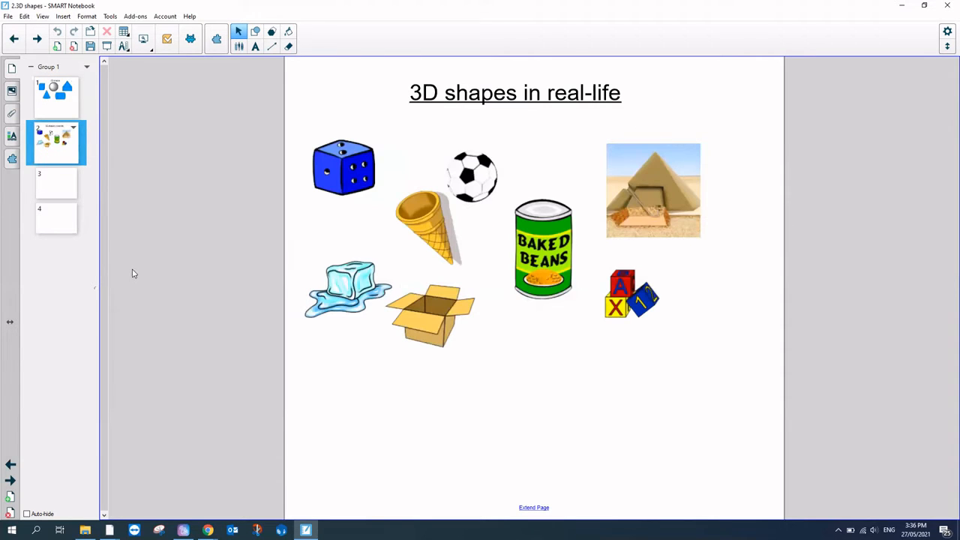
left_click(68, 93)
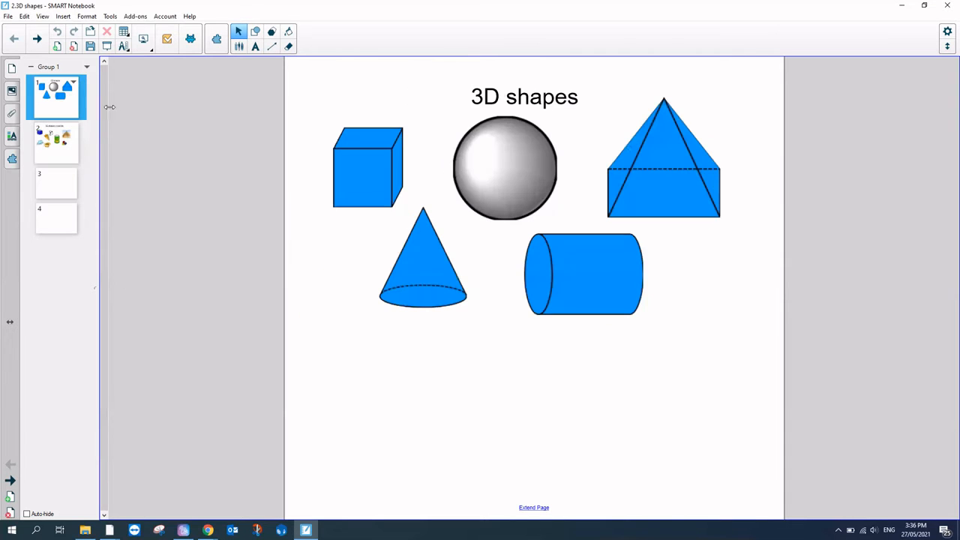
Step: Bring Prowise Presenter back in Chrome and close the current Presenter file
mouse_move(208, 530)
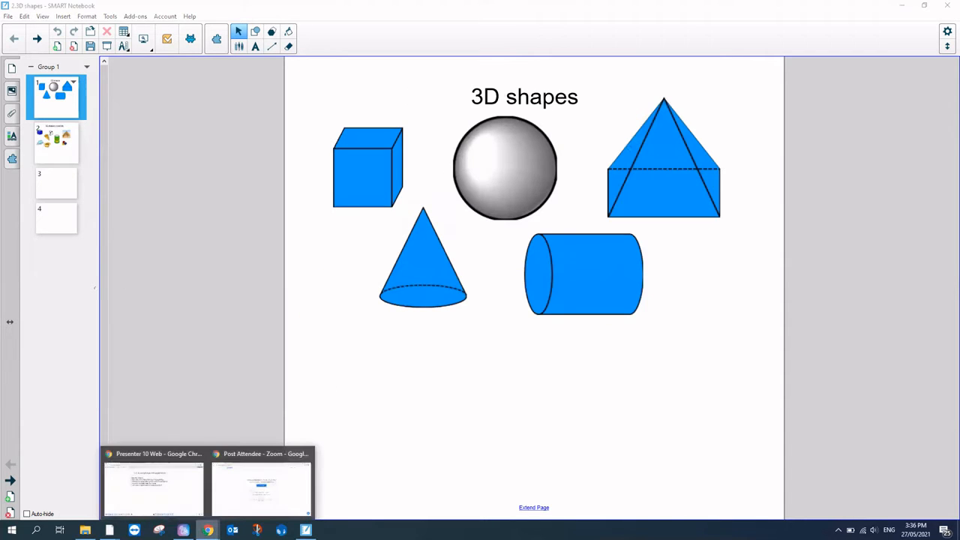
left_click(150, 491)
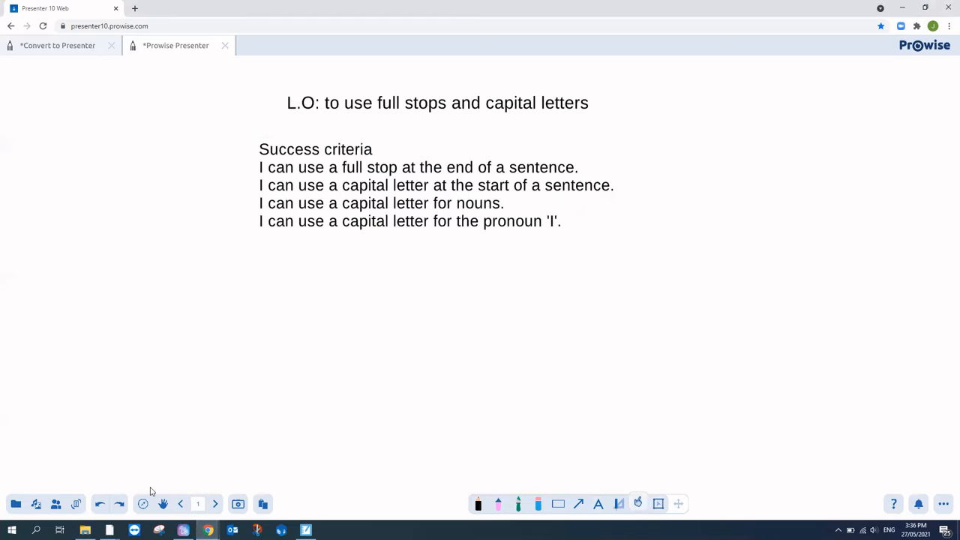
left_click(227, 46)
Step: Discard the capital letters file, start a new Presenter file and upload '2.3D shapes.notebook' for import
left_click(518, 292)
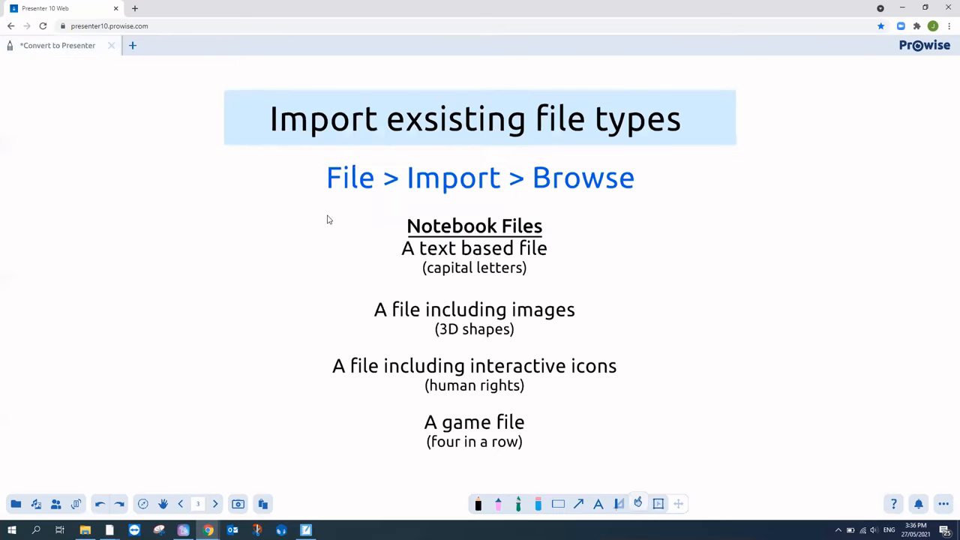
left_click(133, 46)
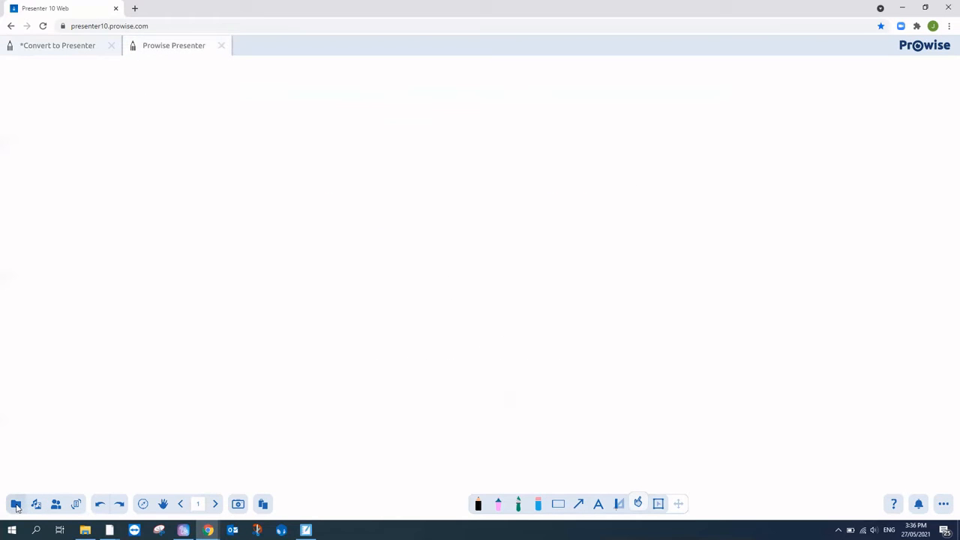
left_click(16, 504)
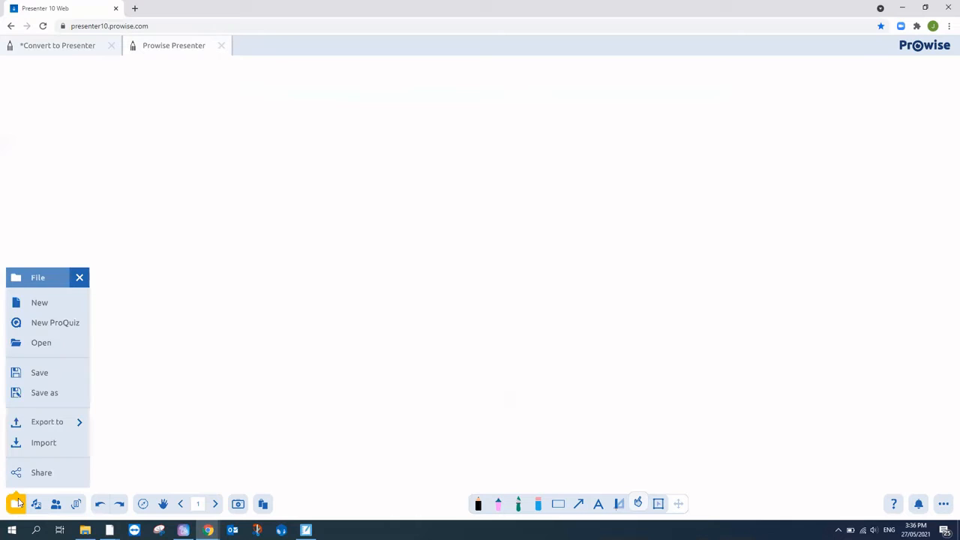
left_click(37, 445)
left_click(318, 462)
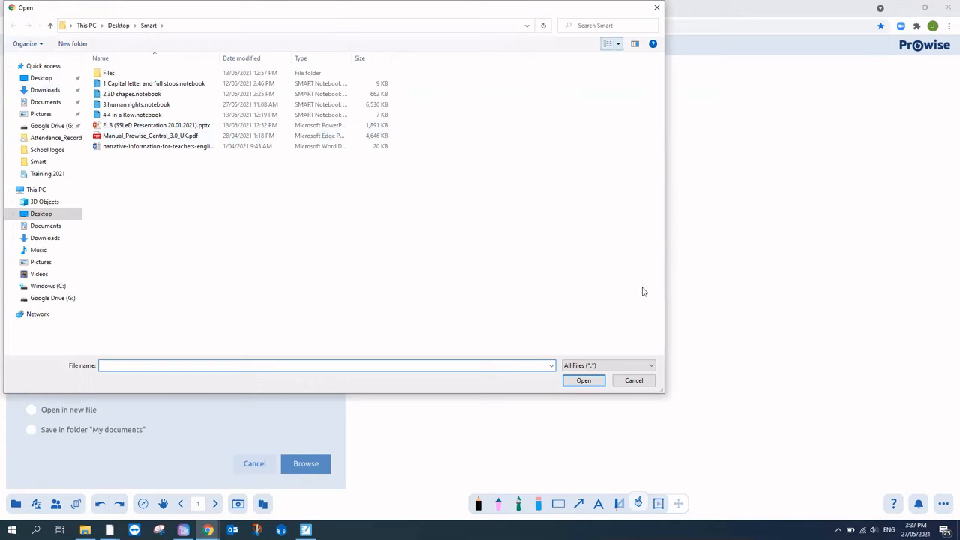
left_click(139, 95)
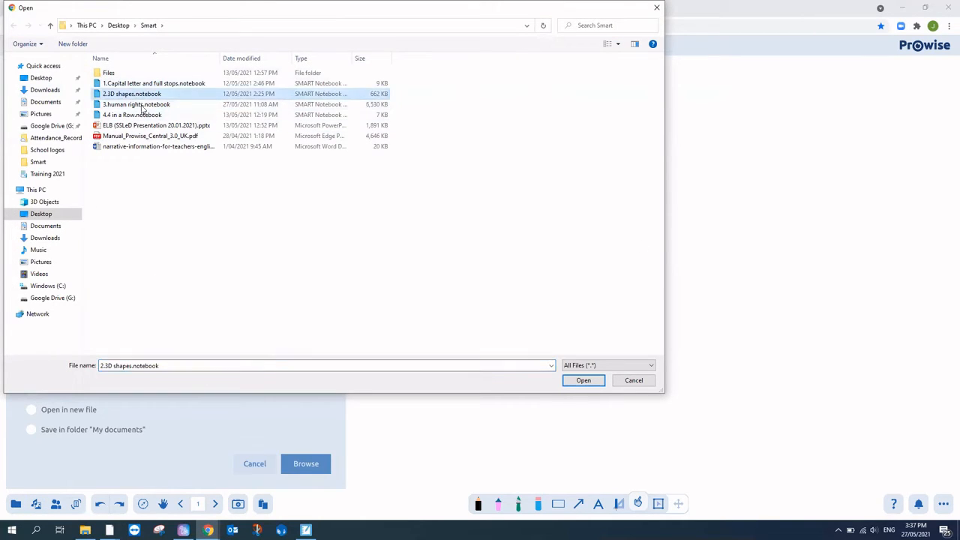
left_click(583, 381)
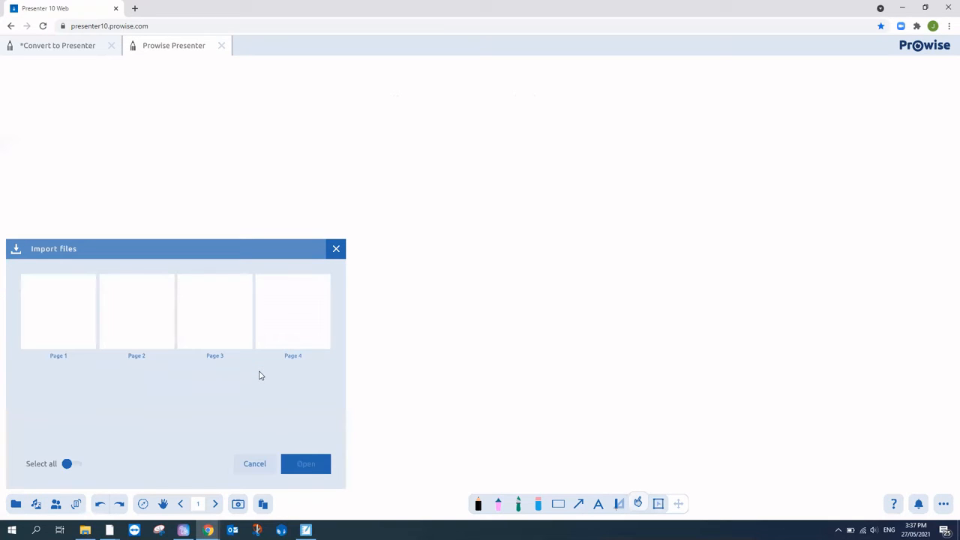
Step: Select all four notebook pages and convert them into the presentation
left_click(63, 334)
left_click(150, 340)
left_click(209, 341)
left_click(263, 308)
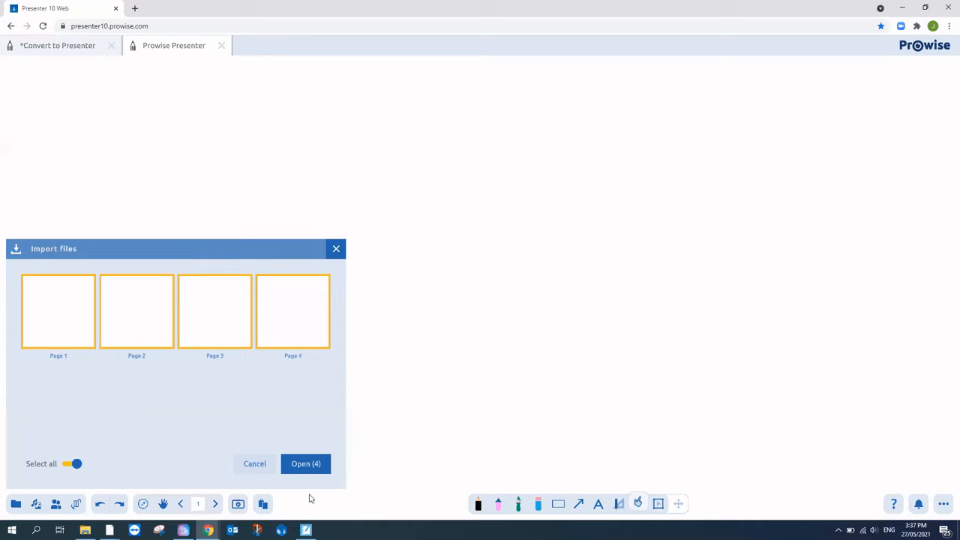
left_click(315, 470)
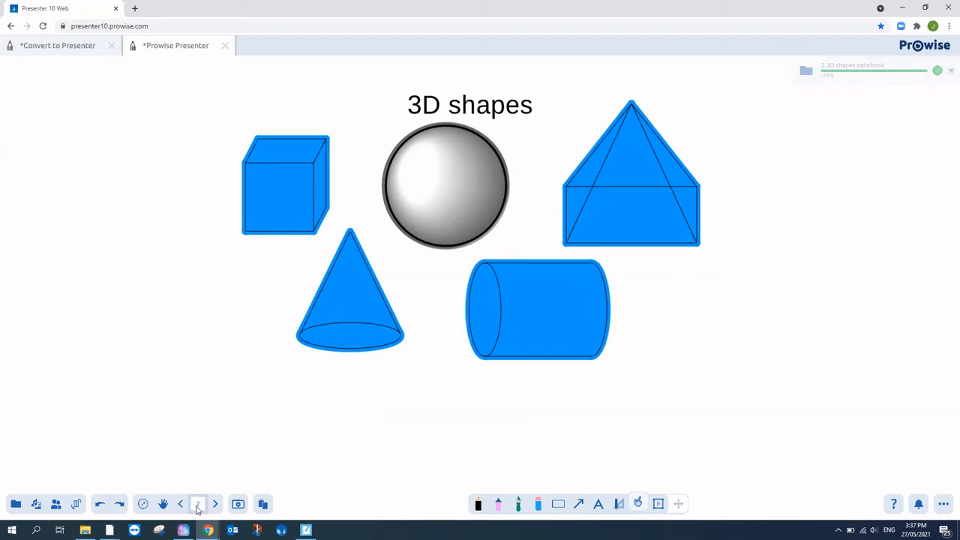
Step: Delete the blank first page in the page overview so the 3D shapes page is Page 1
left_click(197, 505)
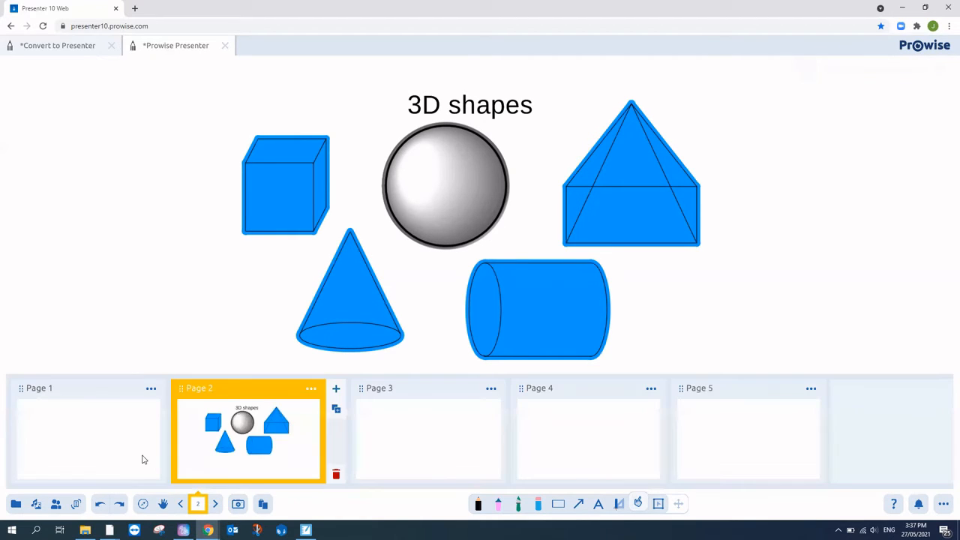
left_click(129, 431)
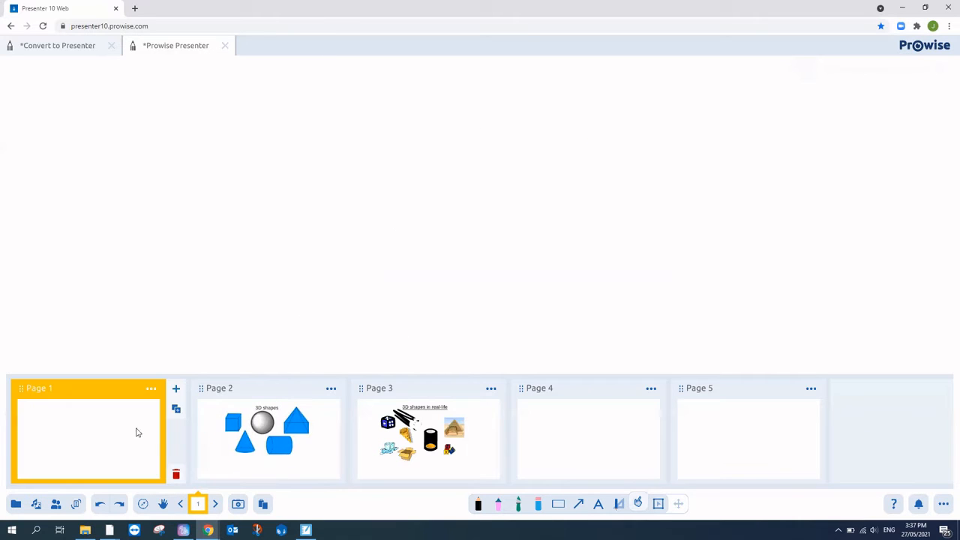
left_click(176, 473)
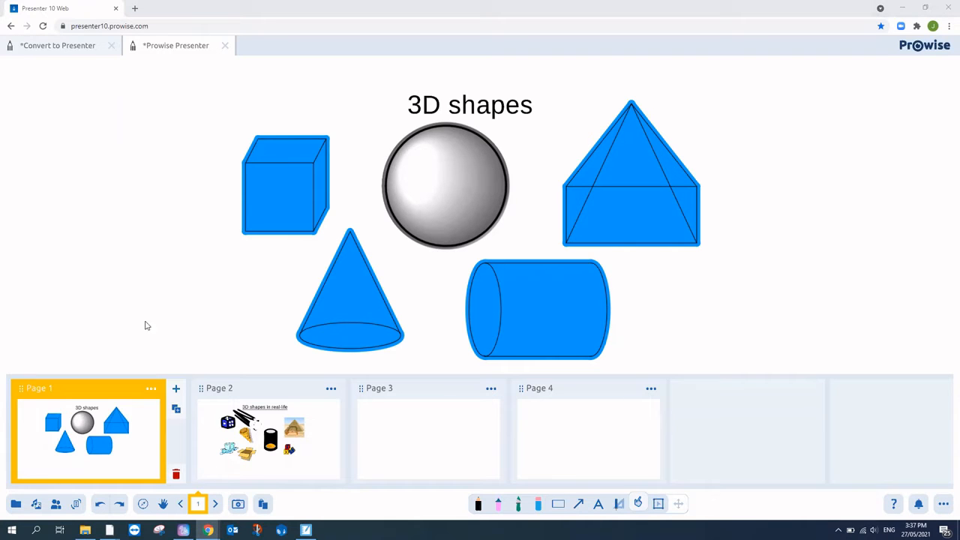
left_click(94, 303)
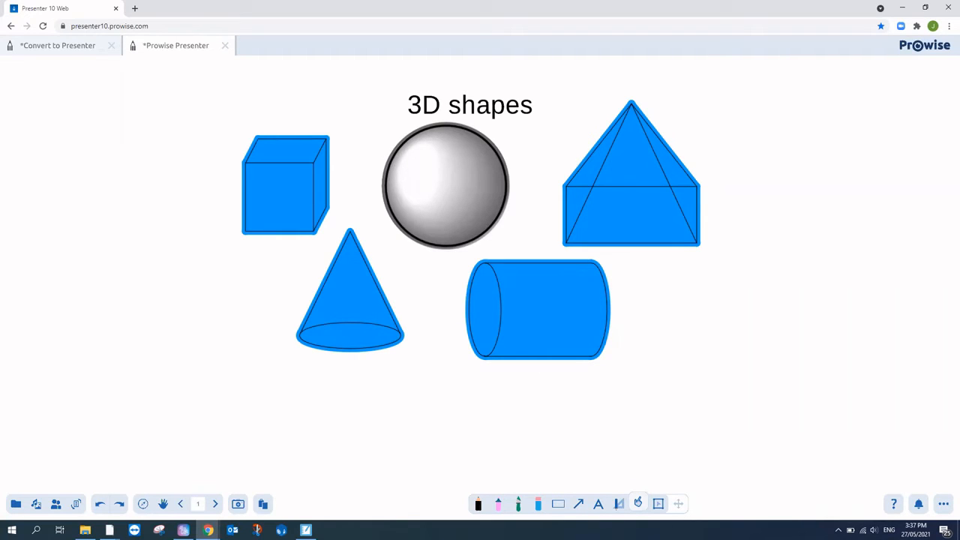
left_click(639, 503)
Step: Test-drag cube and cone pieces, then marquee-select every piece of the cylinder
mouse_move(309, 193)
left_mouse_down()
mouse_move(297, 221)
mouse_move(209, 243)
mouse_move(228, 247)
mouse_move(303, 209)
mouse_move(304, 198)
left_mouse_up()
mouse_move(342, 290)
left_mouse_down()
mouse_move(292, 314)
mouse_move(232, 308)
mouse_move(342, 291)
left_mouse_up()
left_click(659, 504)
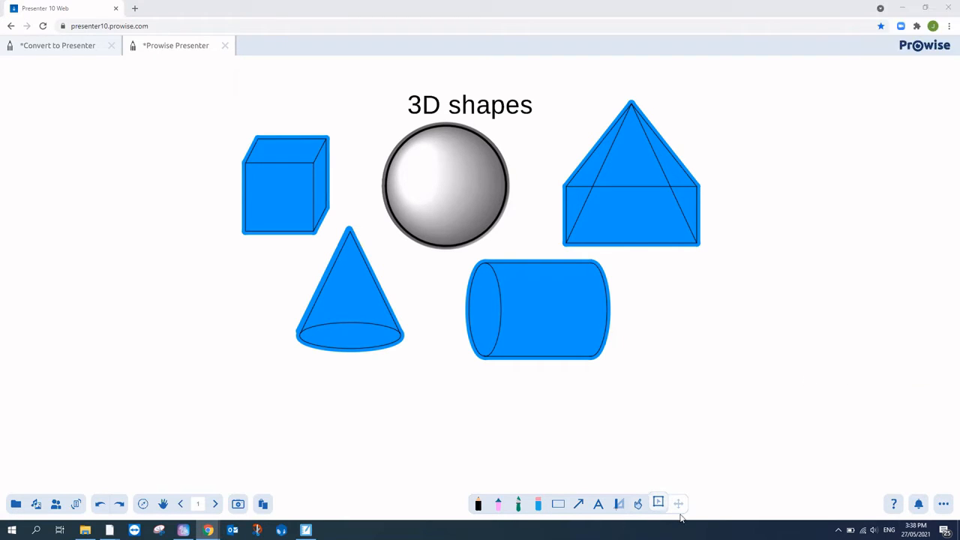
left_click(656, 503)
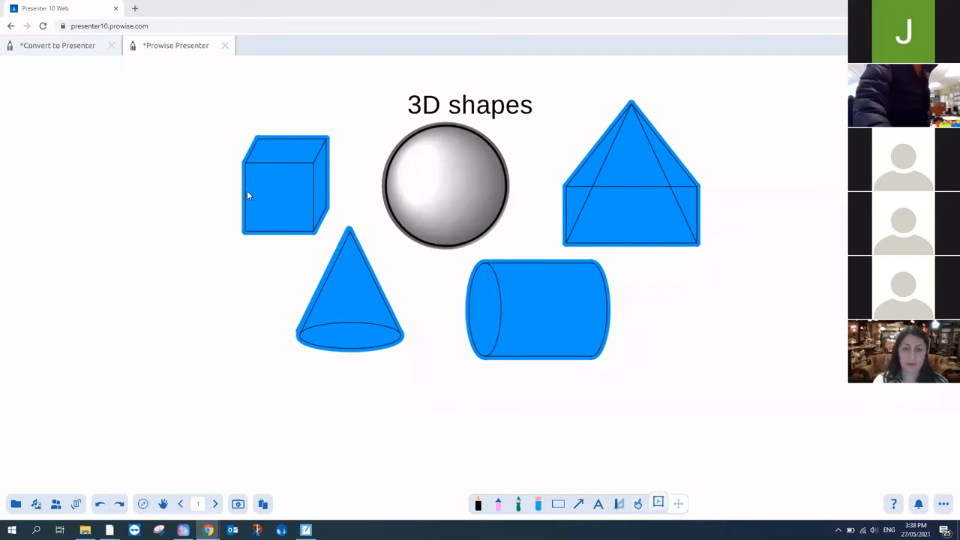
left_click_drag(435, 266, 617, 367)
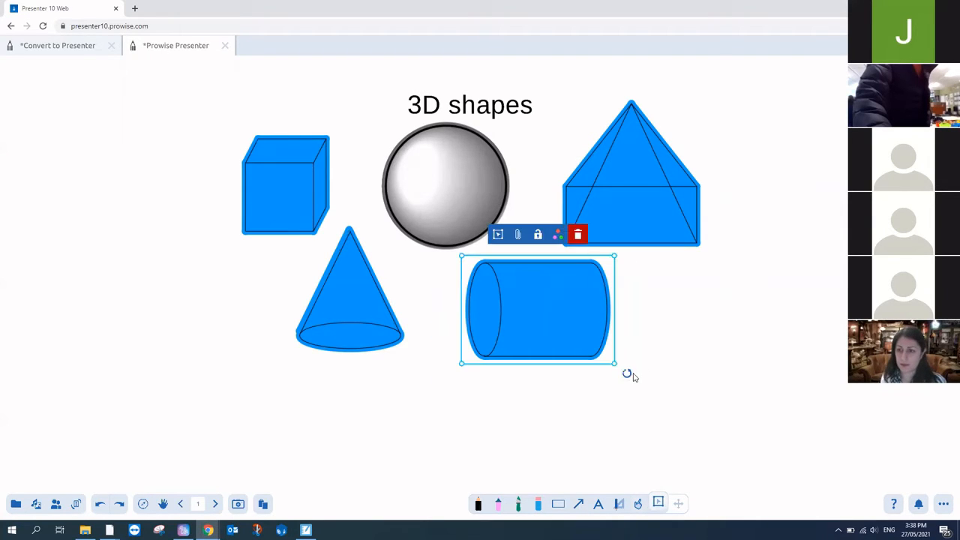
left_click(502, 237)
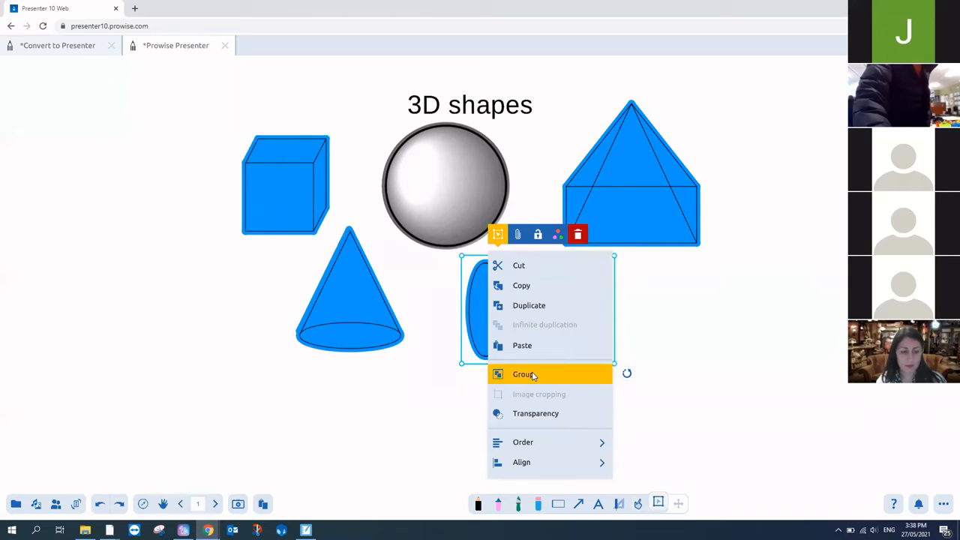
Step: Group the cylinder's pieces into one object and nudge it into place
left_click(532, 375)
left_click(551, 409)
left_click(638, 504)
mouse_move(530, 341)
left_mouse_down()
mouse_move(529, 378)
mouse_move(700, 403)
mouse_move(568, 365)
mouse_move(531, 332)
left_mouse_up()
Step: Group the cube's pieces and move the cube to the page's left edge
left_click(658, 503)
mouse_move(318, 241)
left_mouse_down()
mouse_move(320, 345)
mouse_move(316, 240)
left_mouse_up()
left_click_drag(230, 114, 340, 243)
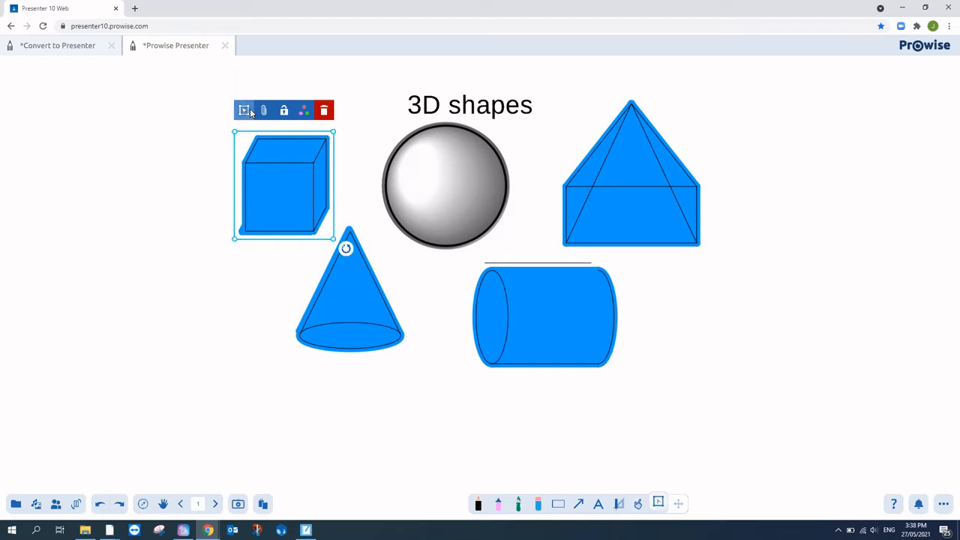
left_click(246, 111)
left_click(280, 252)
left_click_drag(284, 185, 142, 194)
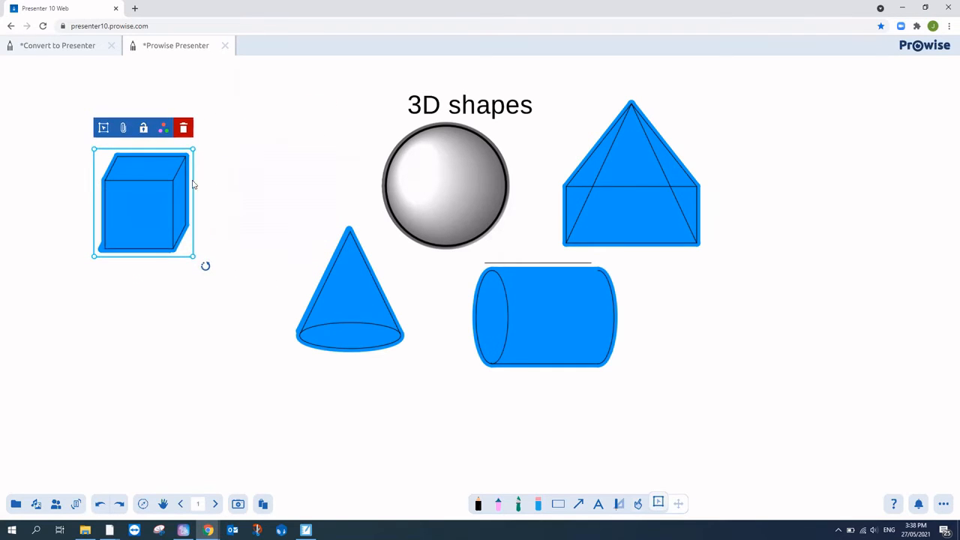
left_click(215, 175)
Step: Group the sphere's pieces and move the sphere left beside the cone
left_click_drag(367, 119, 492, 256)
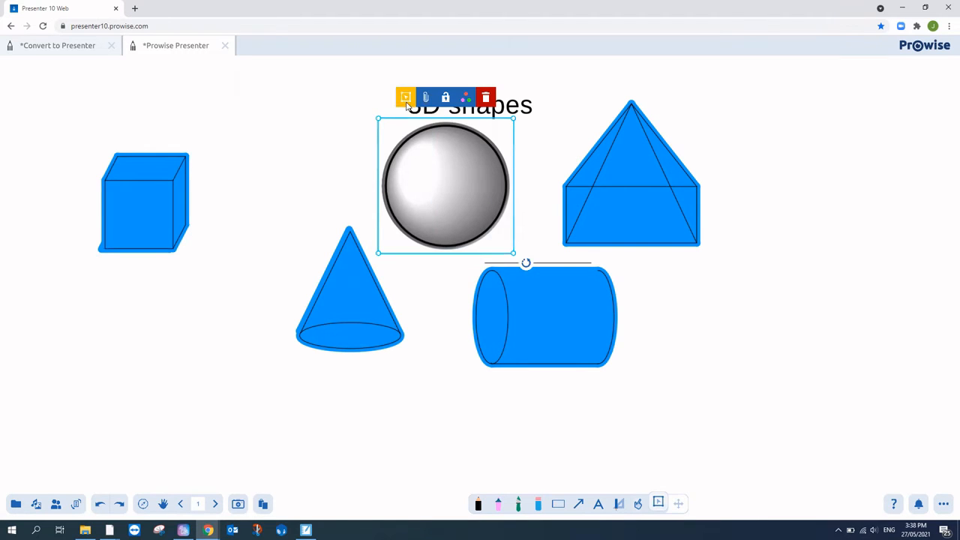
left_click(405, 97)
left_click(439, 234)
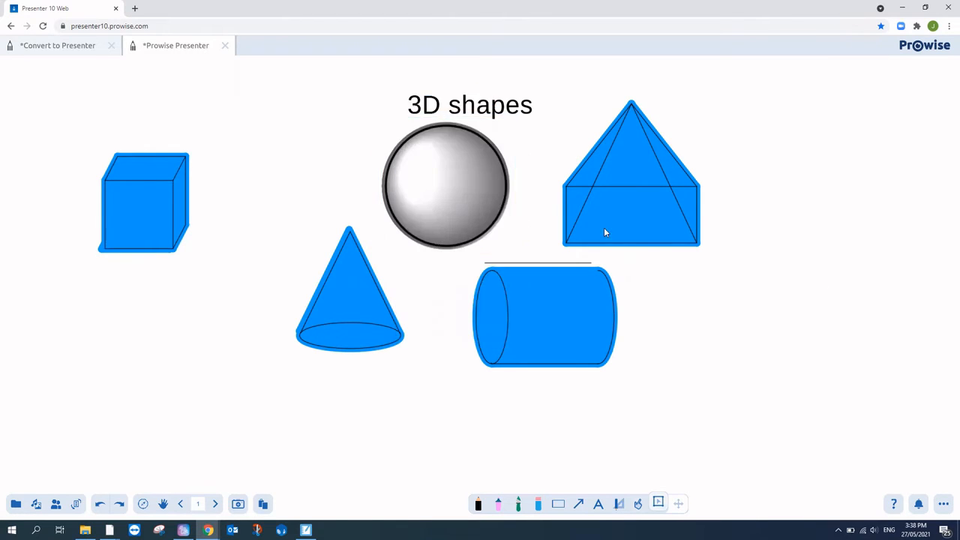
left_click_drag(471, 194, 316, 216)
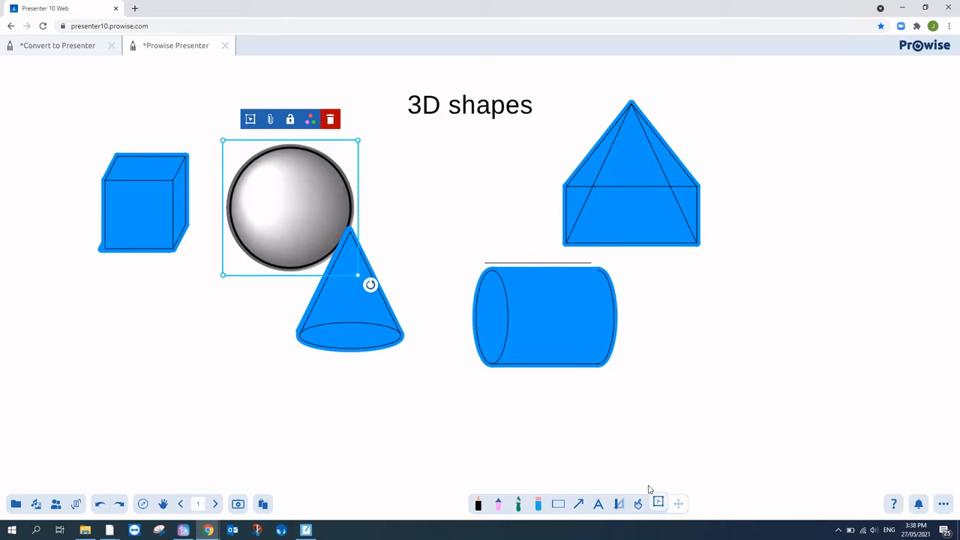
left_click(251, 120)
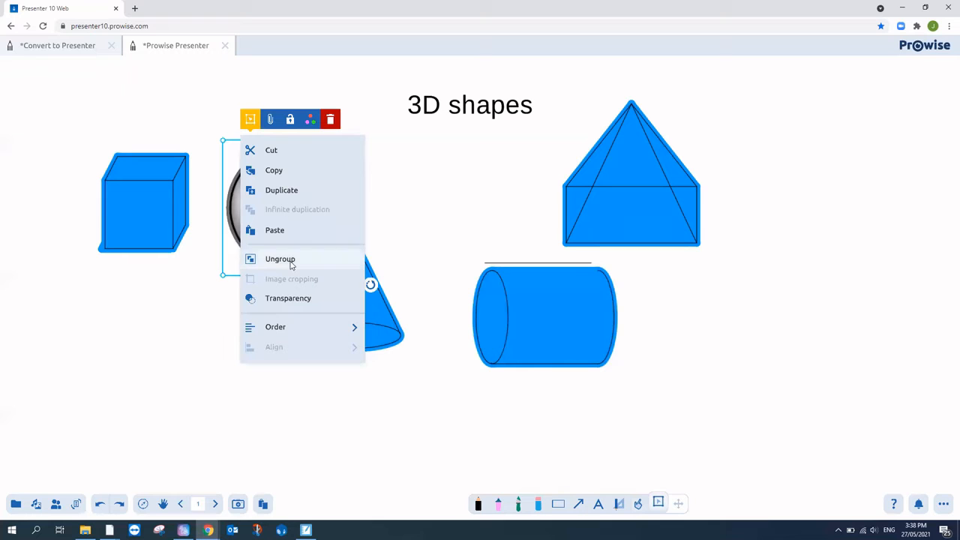
left_click(257, 443)
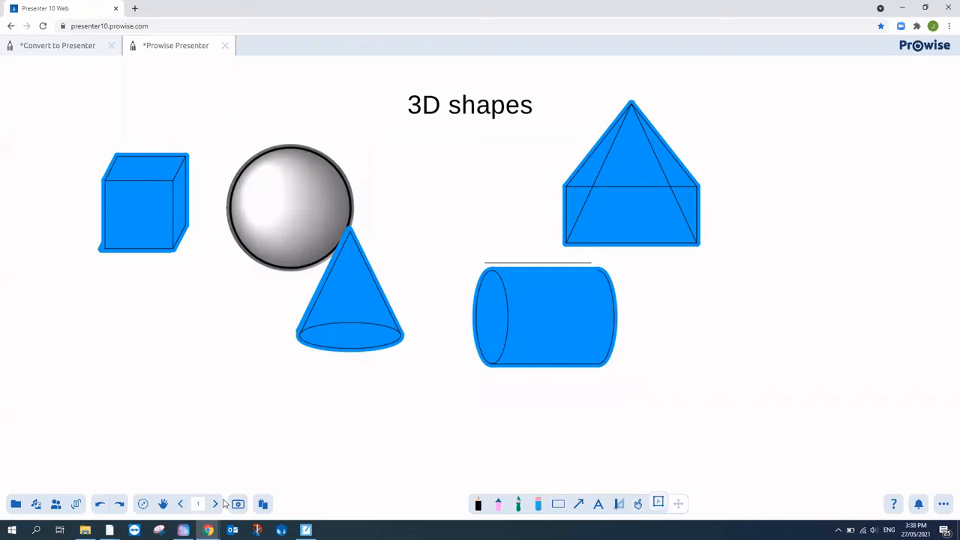
Step: On the '3D shapes in real-life' page, select the whole rolling pin drawing and delete it
left_click(217, 504)
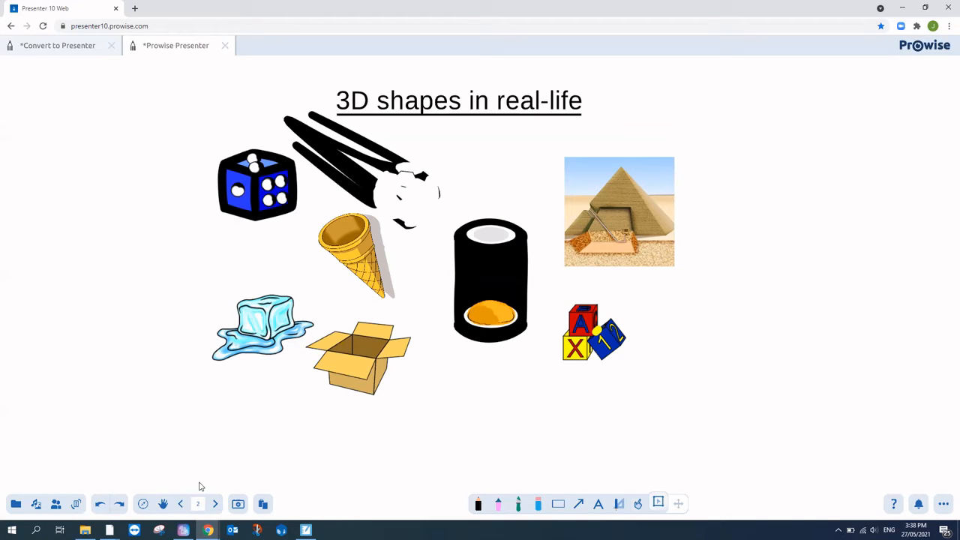
left_click(395, 205)
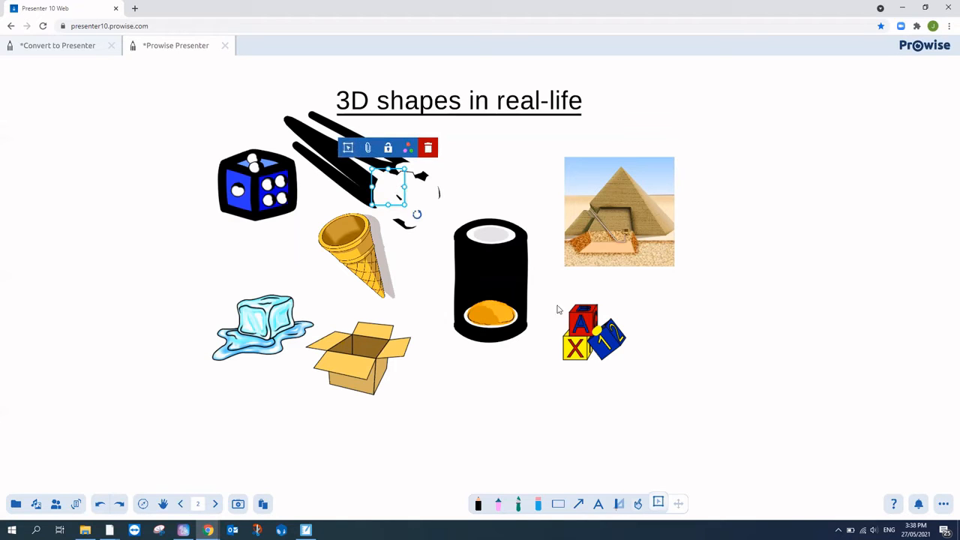
left_click(658, 503)
left_click_drag(278, 109, 430, 232)
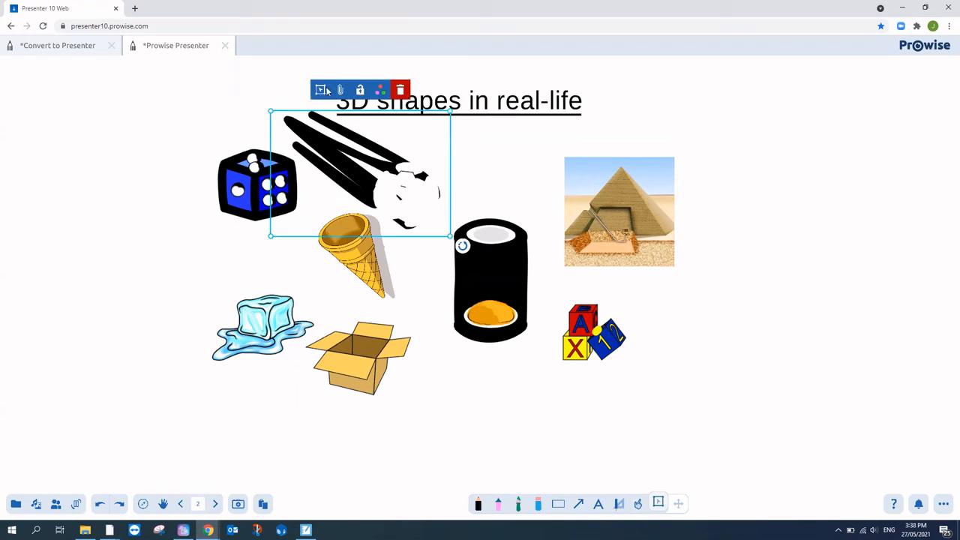
left_click(403, 90)
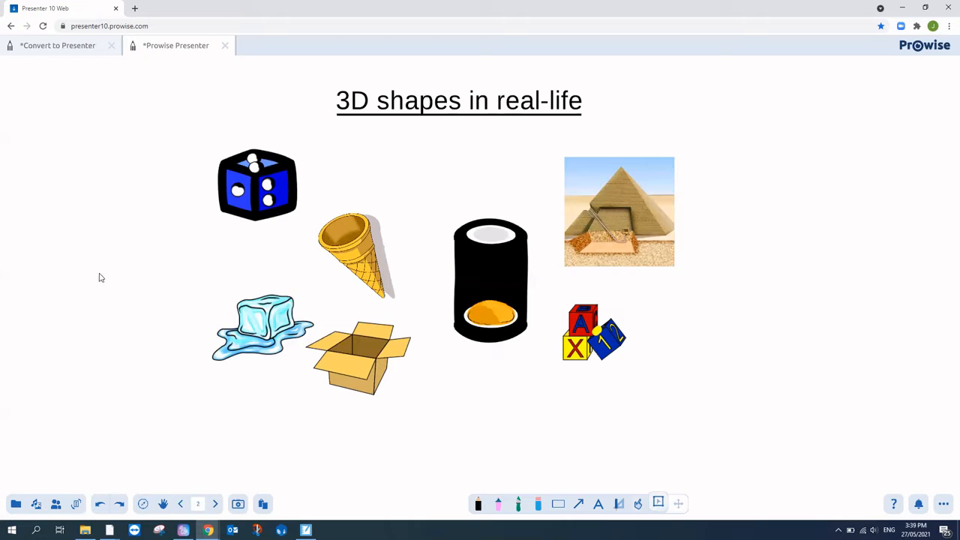
Step: Search internet images for 'soccer ball png' and insert the first soccer ball result
left_click(44, 508)
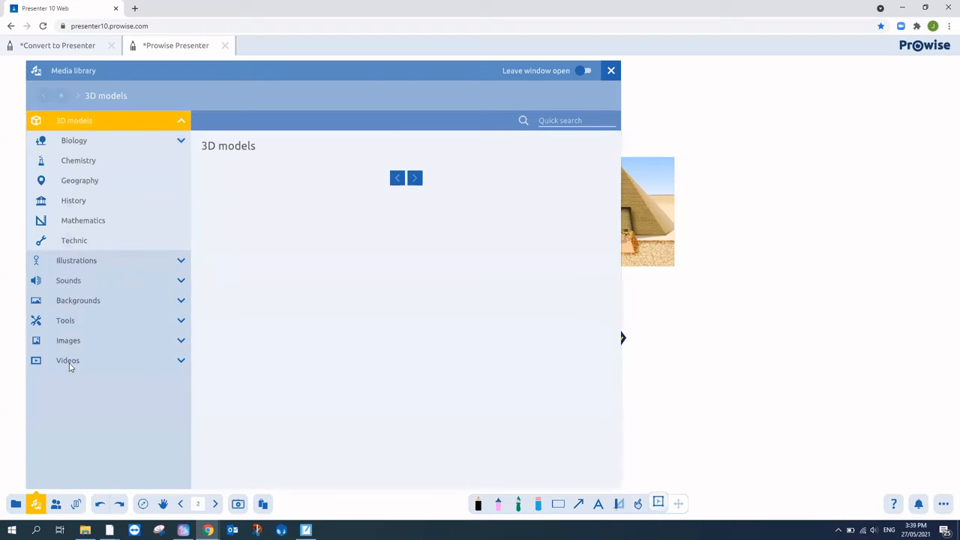
left_click(82, 341)
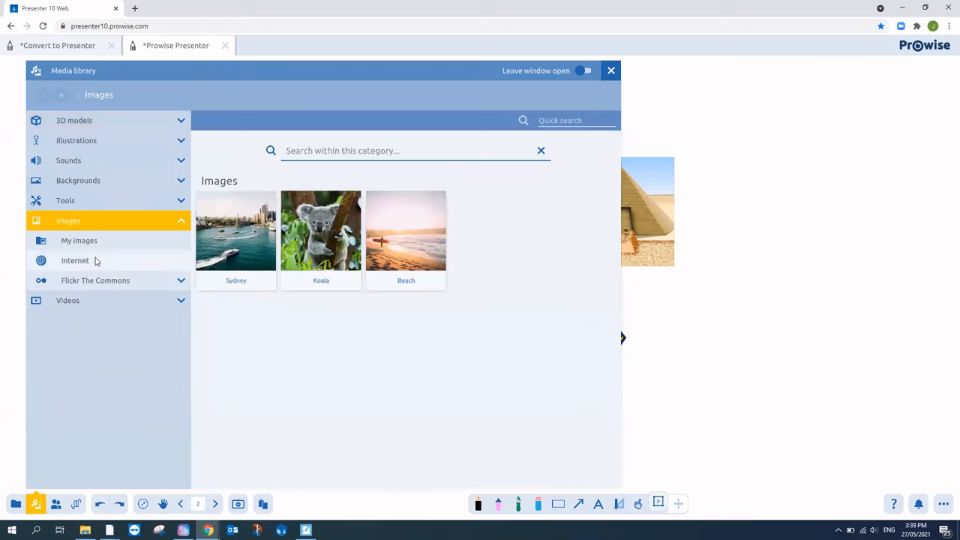
left_click(95, 261)
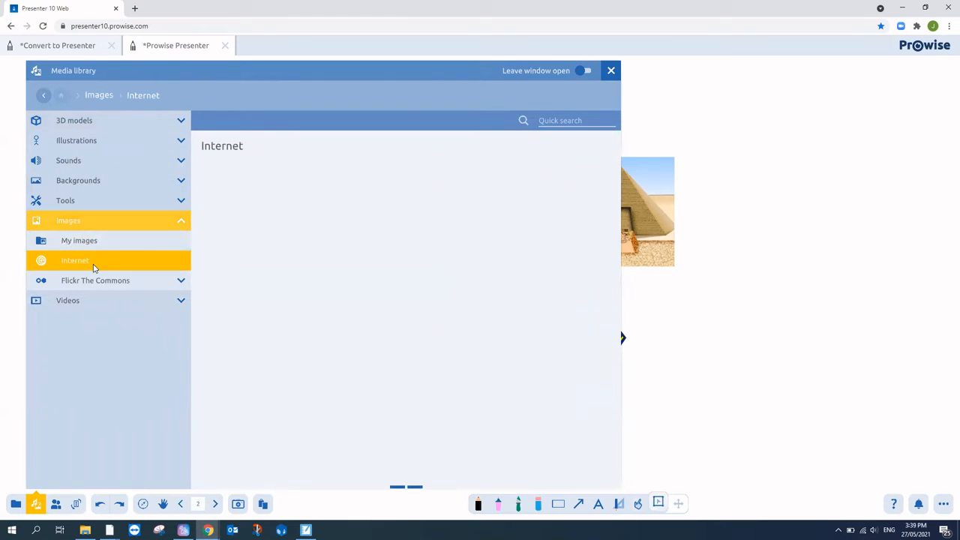
left_click(398, 156)
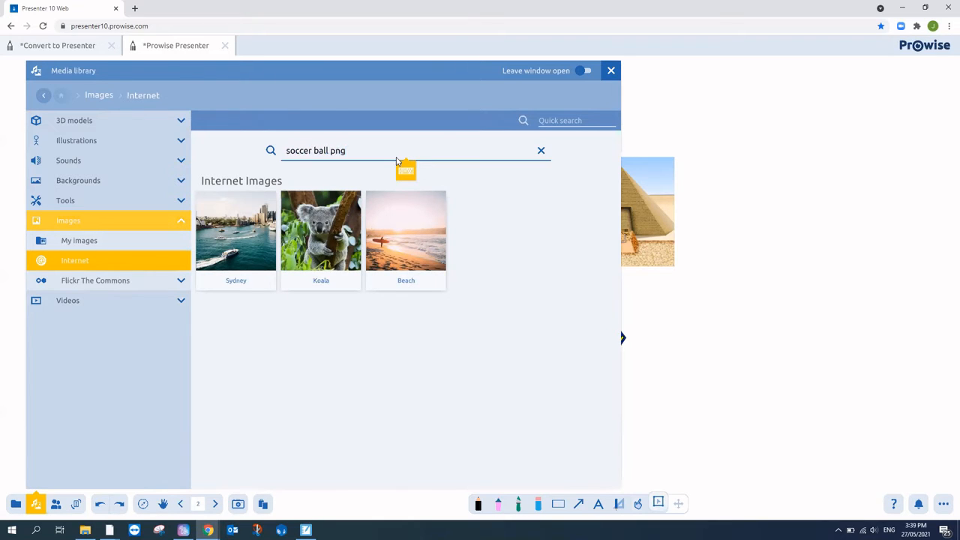
key("Return")
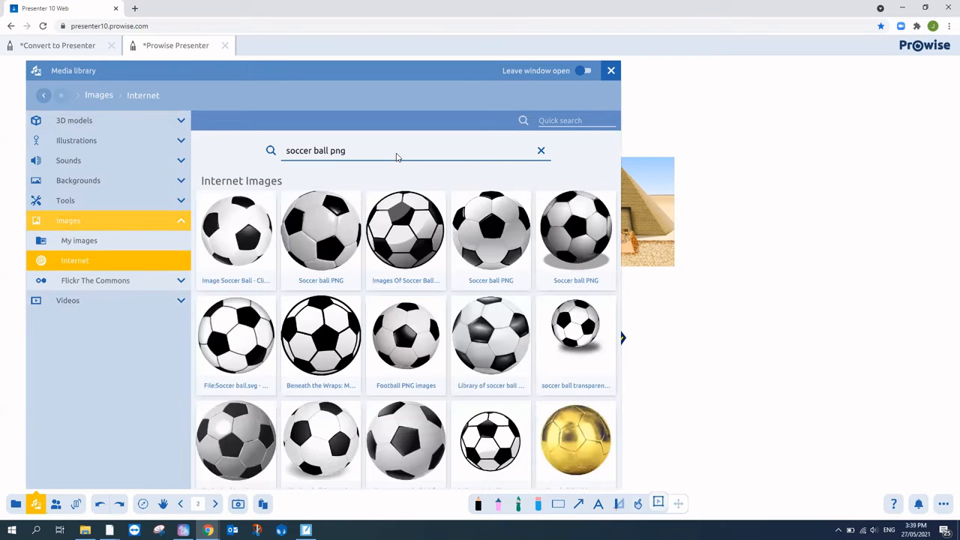
left_click(269, 227)
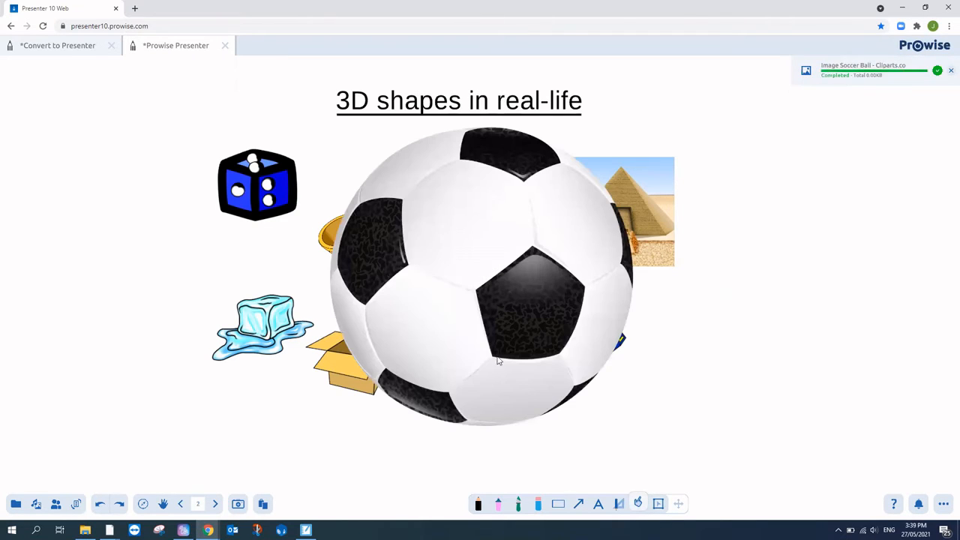
Step: Shrink the soccer ball, move it right beside the blocks, and delete the black cylinder drawing
left_click(507, 323)
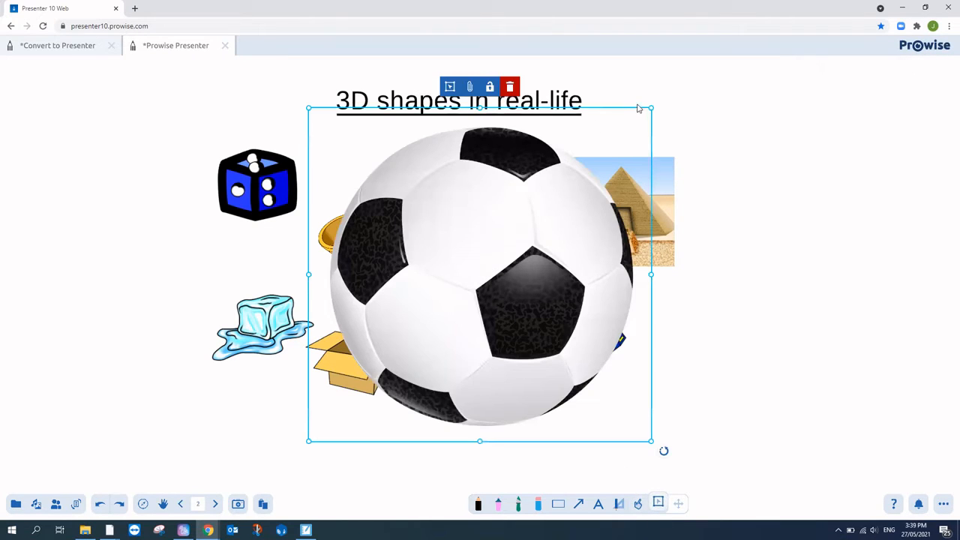
left_click_drag(654, 105, 472, 282)
left_click_drag(414, 375, 806, 327)
left_click(497, 288)
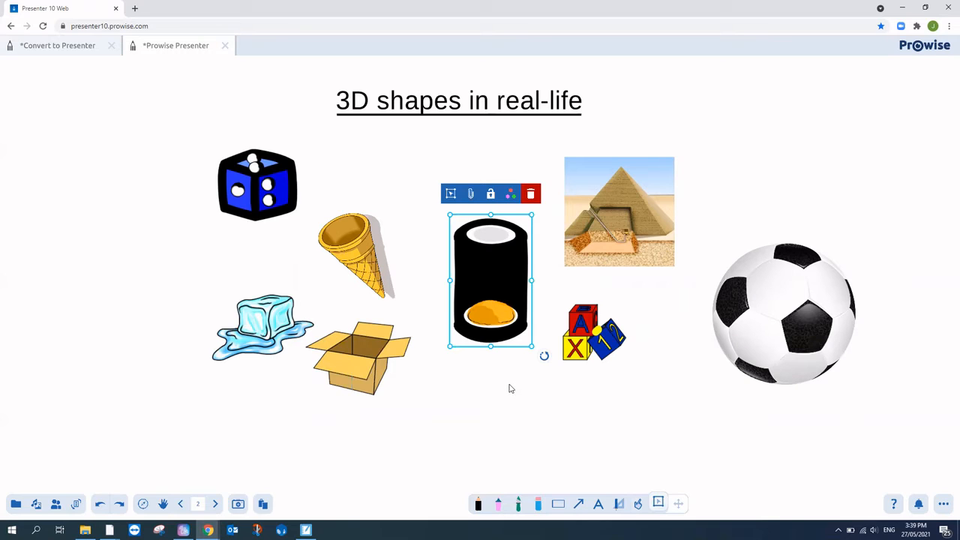
left_click(530, 195)
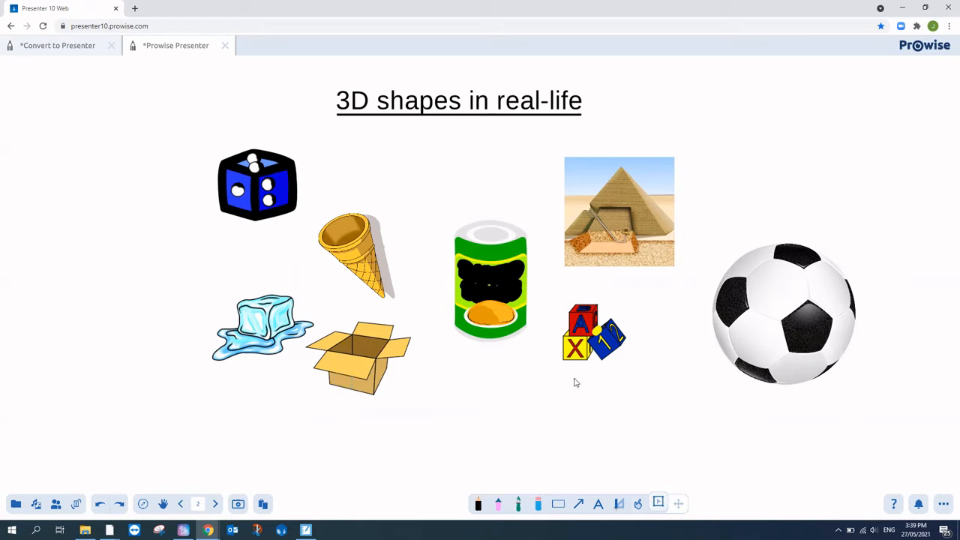
Step: Search internet images for 'heinz beans' with the library kept open, and insert a blue beans can image
left_click(36, 503)
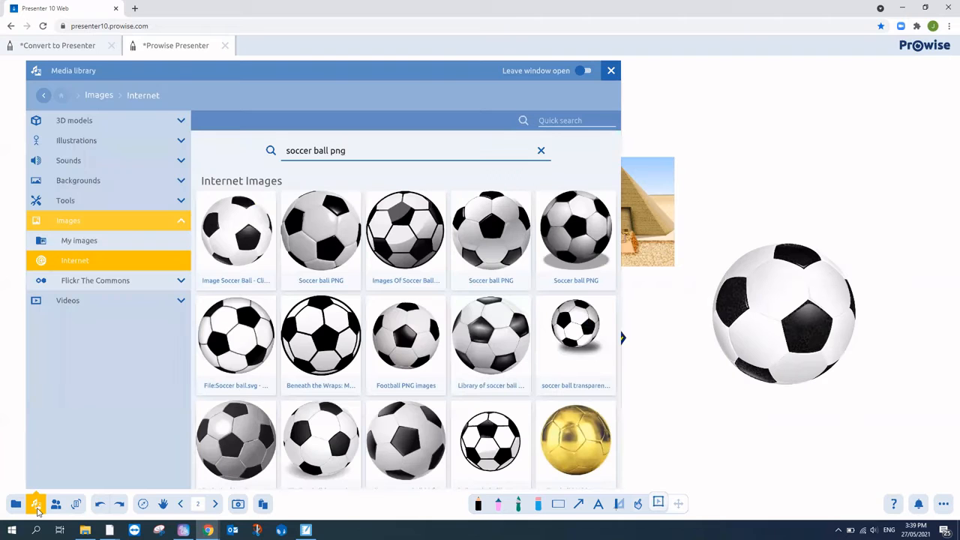
left_click(328, 152)
left_click_drag(329, 152, 288, 155)
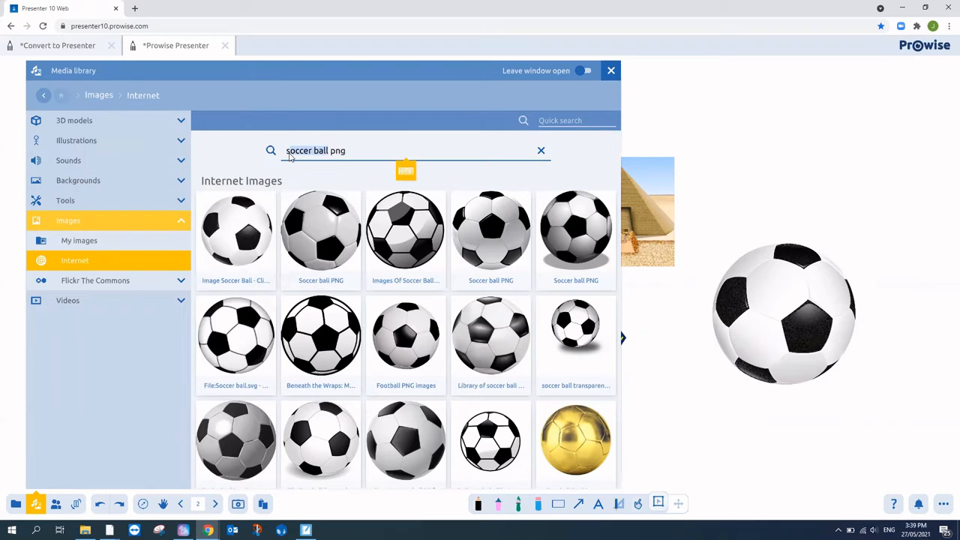
type("heinz beans")
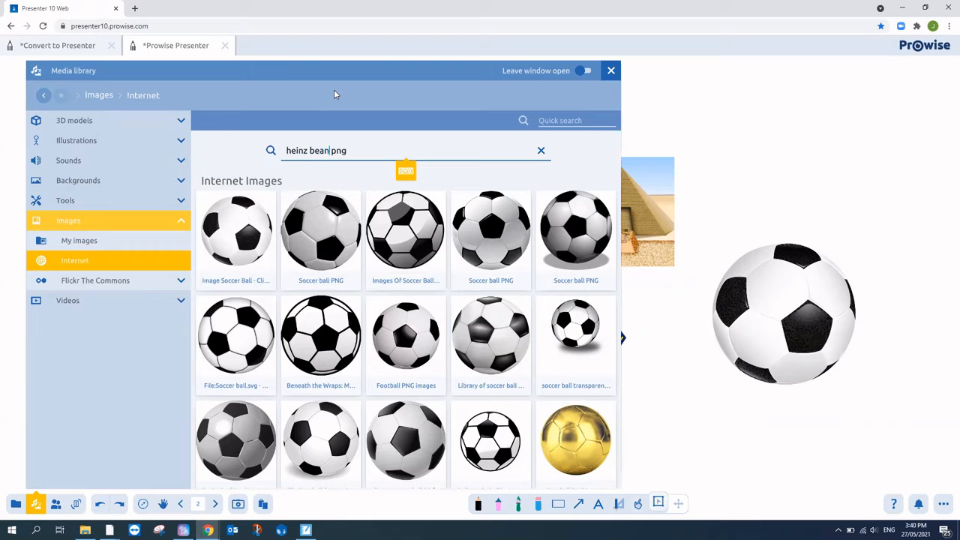
left_click(584, 71)
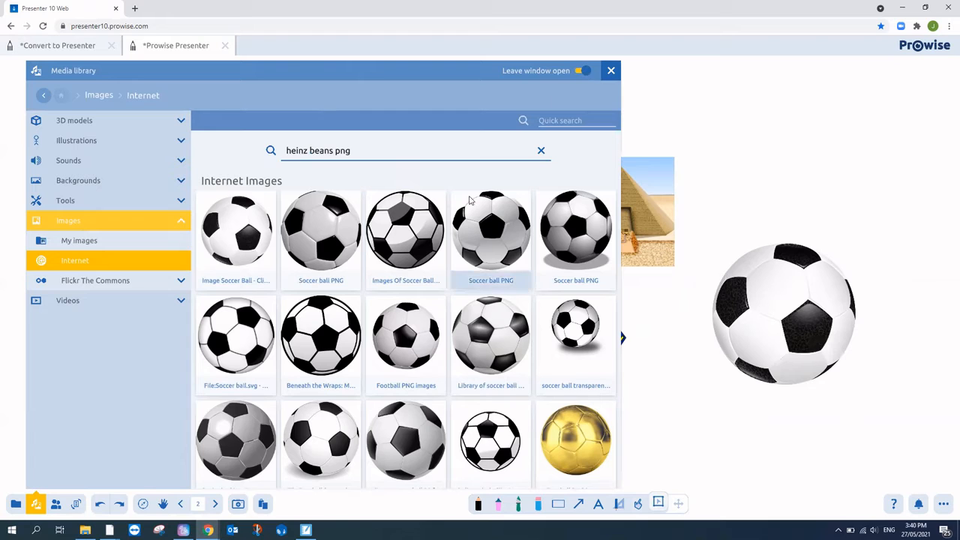
left_click(402, 159)
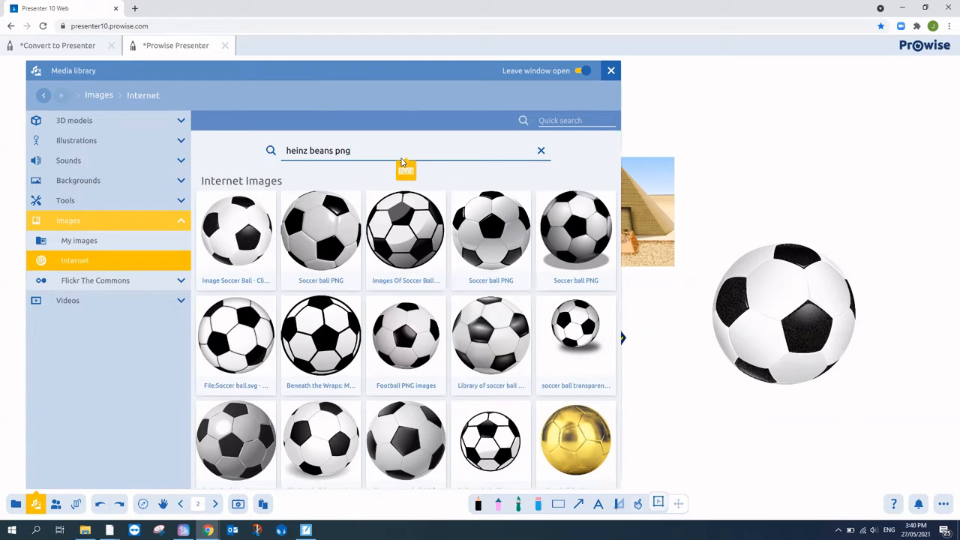
key("Return")
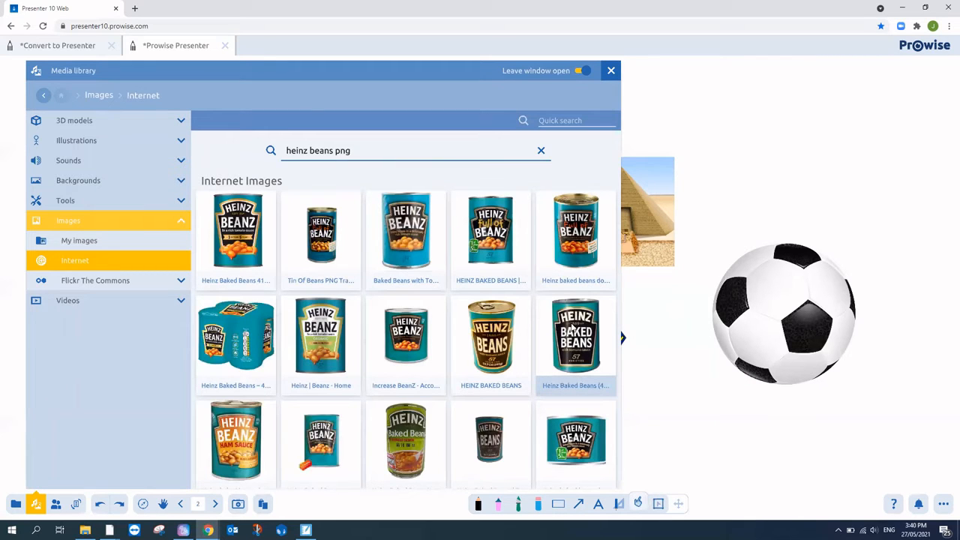
double_click(572, 330)
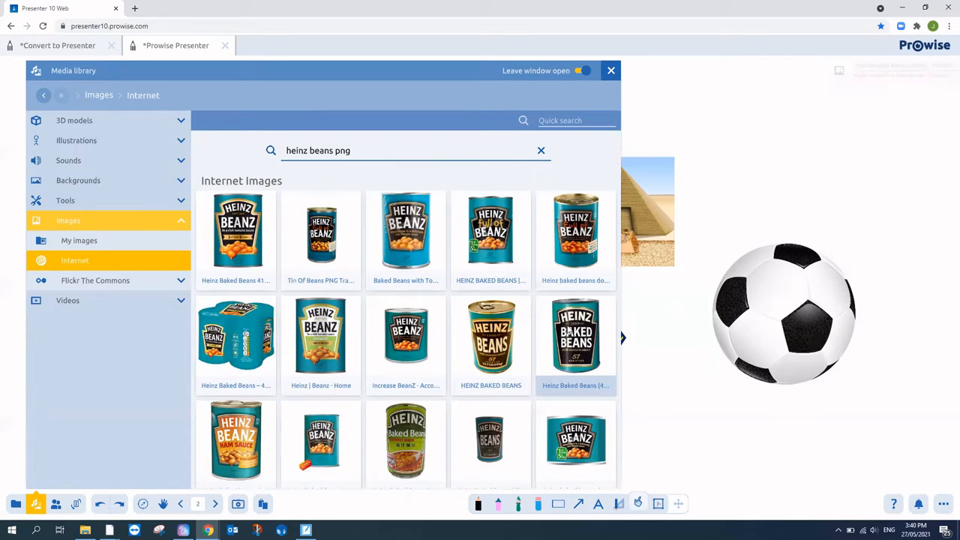
left_click(573, 237)
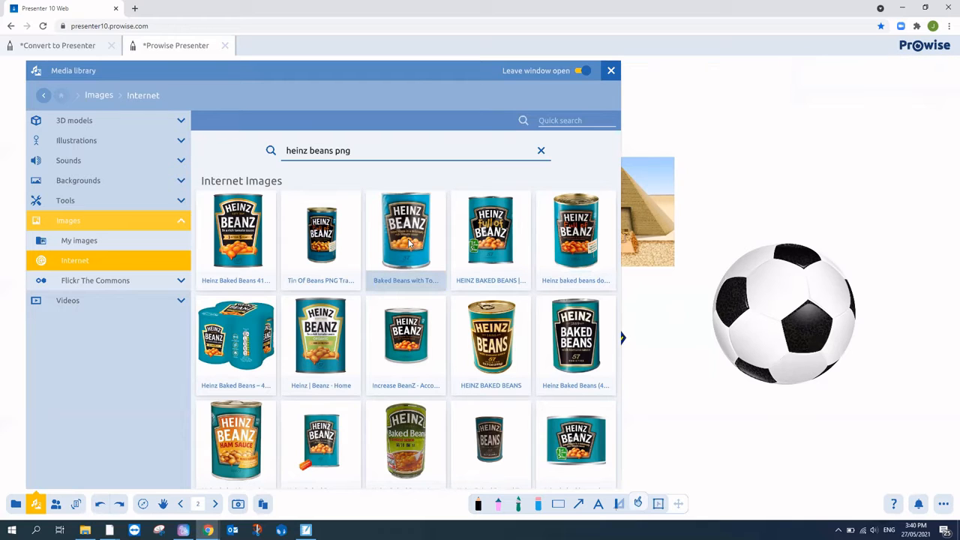
left_click(367, 249)
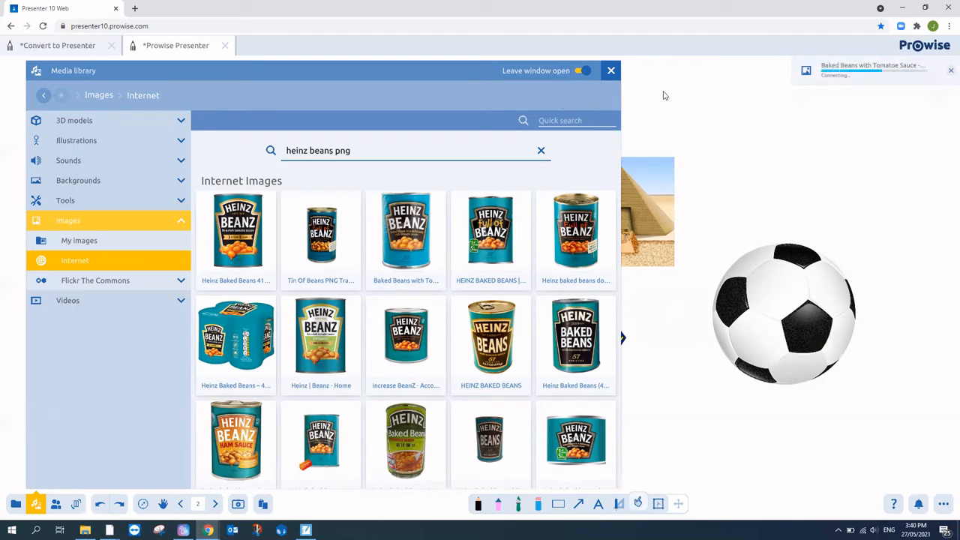
Step: Change the image search to 'pyramid' and insert the first pyramid picture
left_click(332, 152)
left_click_drag(309, 152, 274, 155)
left_click(333, 153)
key("Delete")
key("Delete")
key("Delete")
key("Delete")
key("Delete")
key("Delete")
key("Delete")
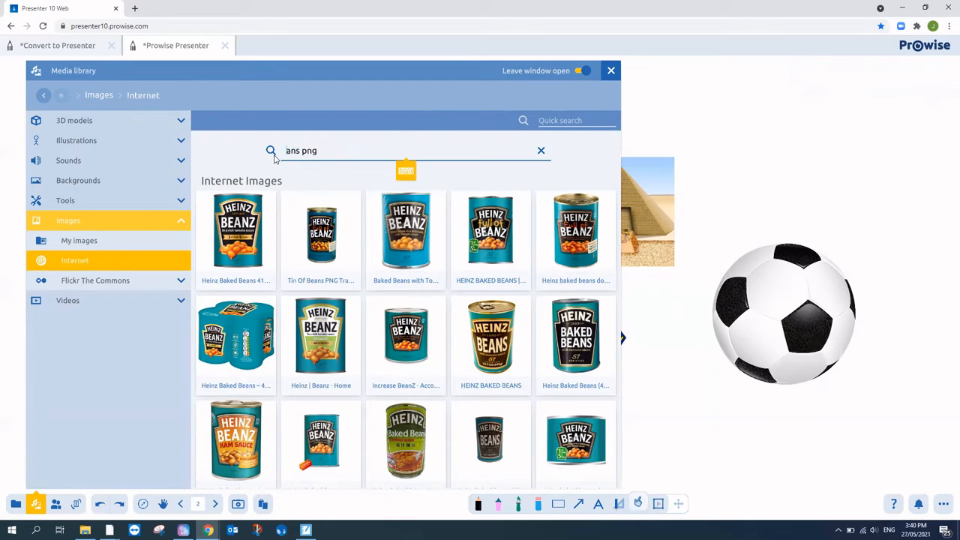
type("pyramid")
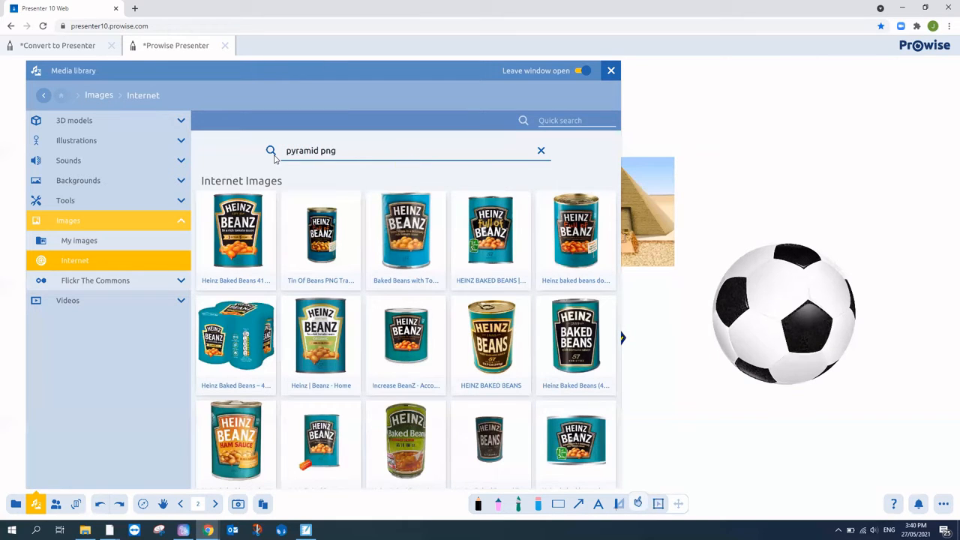
left_click(274, 158)
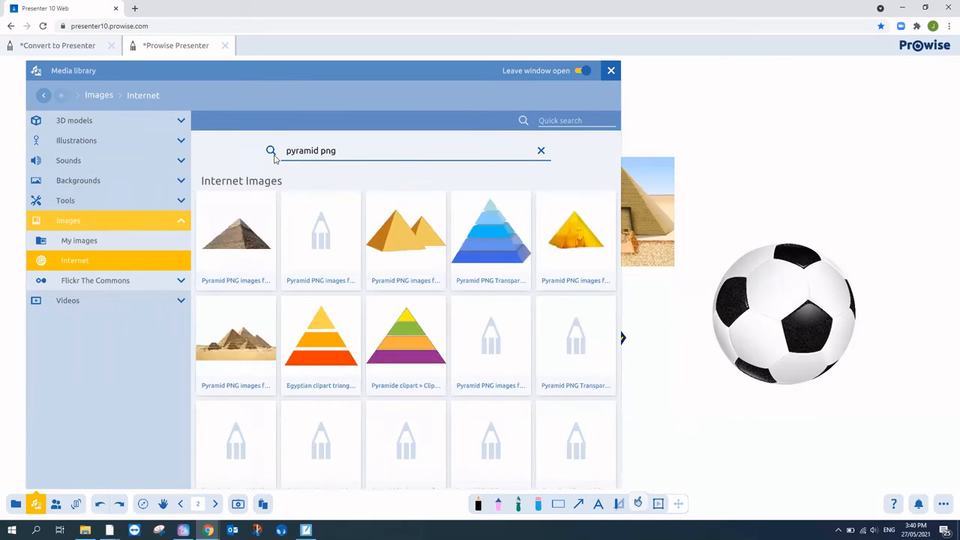
left_click(230, 240)
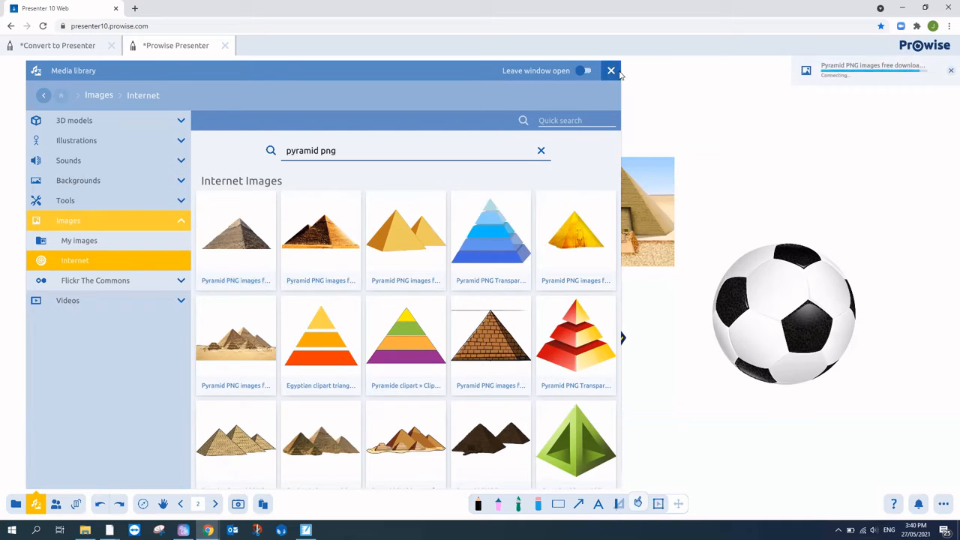
Step: Shrink the Heinz beans can and move it below the green can on the 3D shapes page
left_click(611, 70)
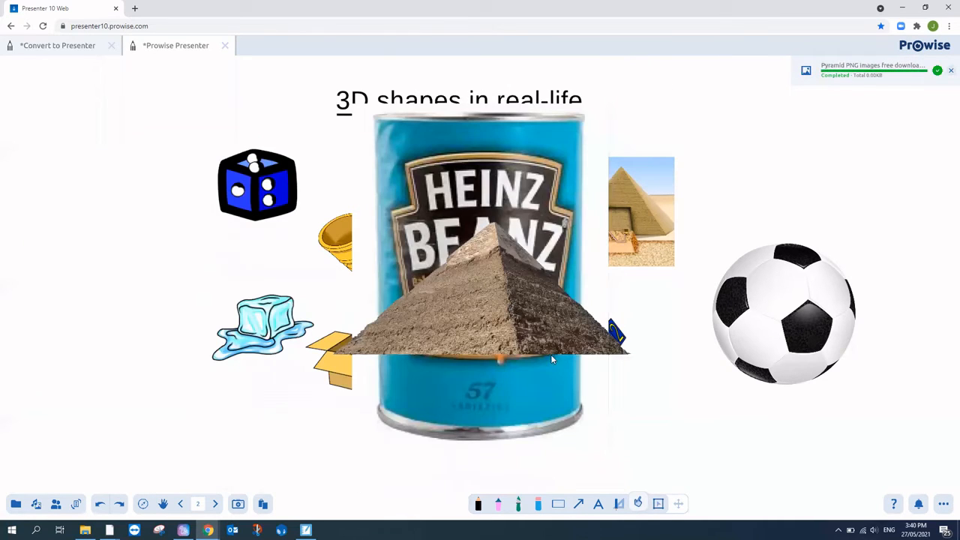
left_click(664, 505)
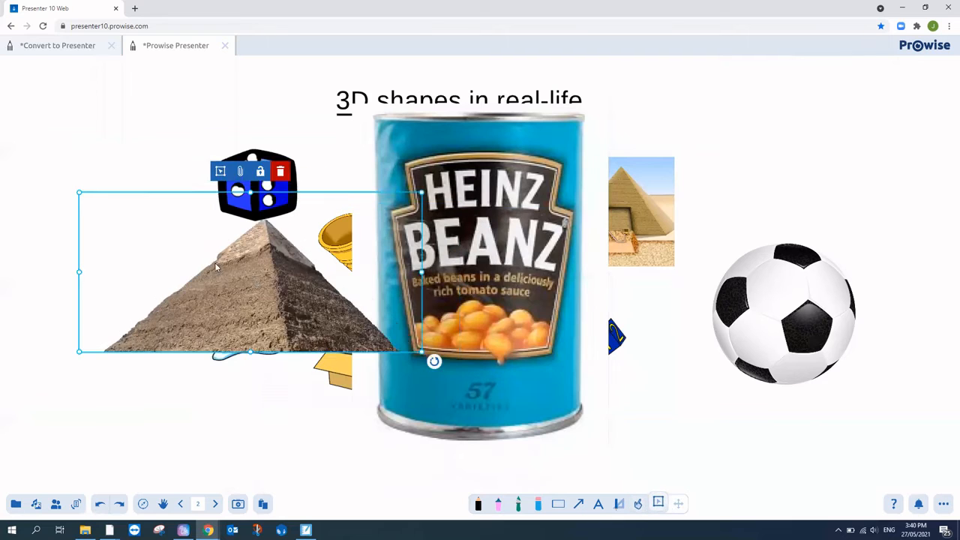
left_click(525, 289)
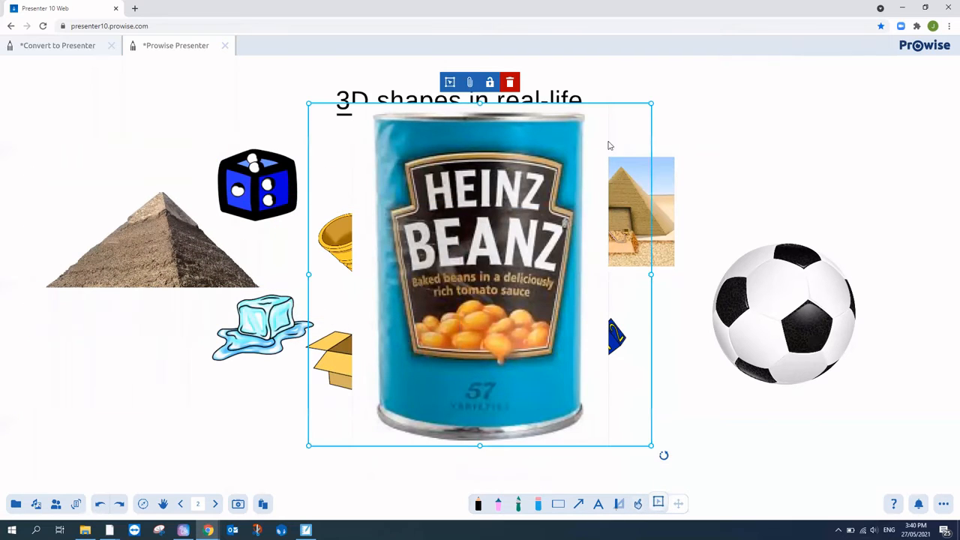
left_click_drag(652, 104, 471, 287)
left_click_drag(423, 336, 620, 318)
left_click(217, 503)
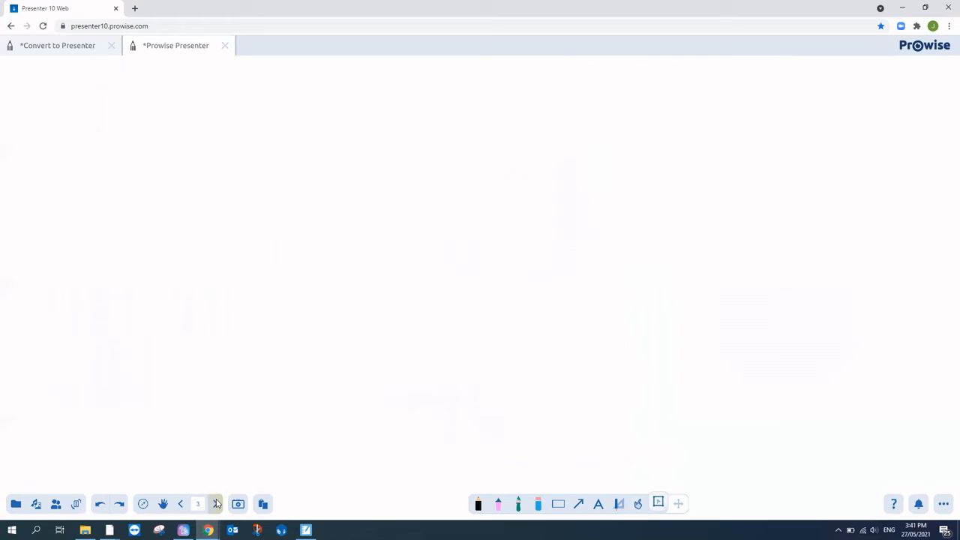
left_click(182, 503)
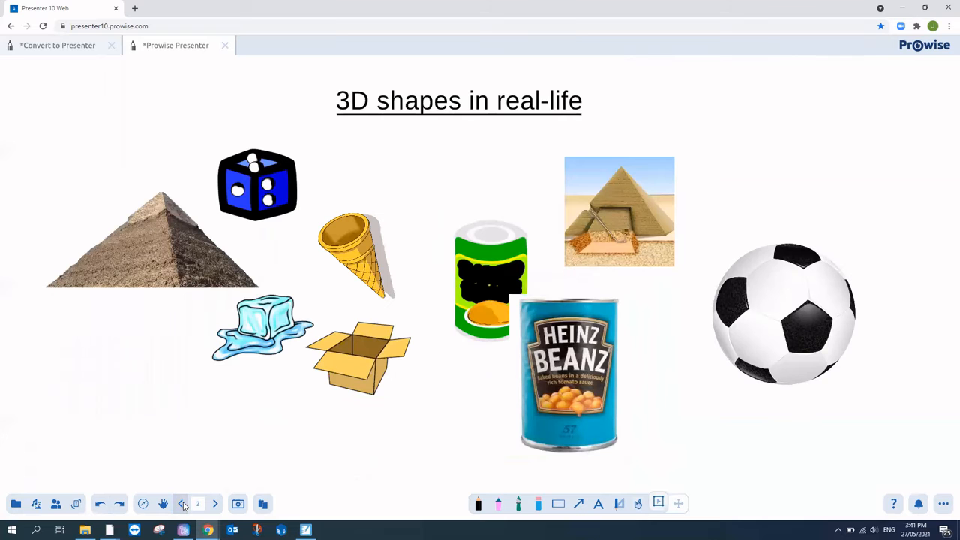
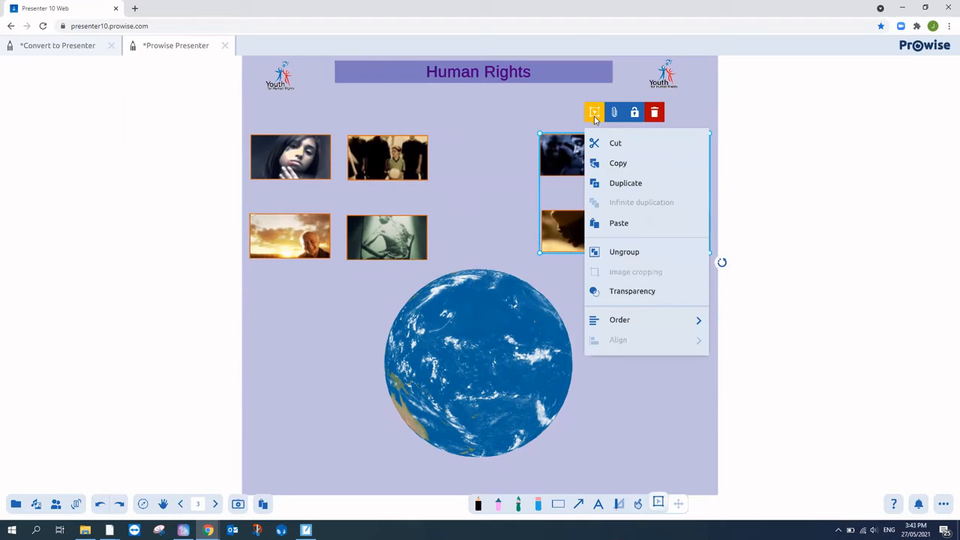
Step: Ungroup both picture groups on the Human Rights page, then reposition and slightly shrink the top-middle picture
left_click(627, 252)
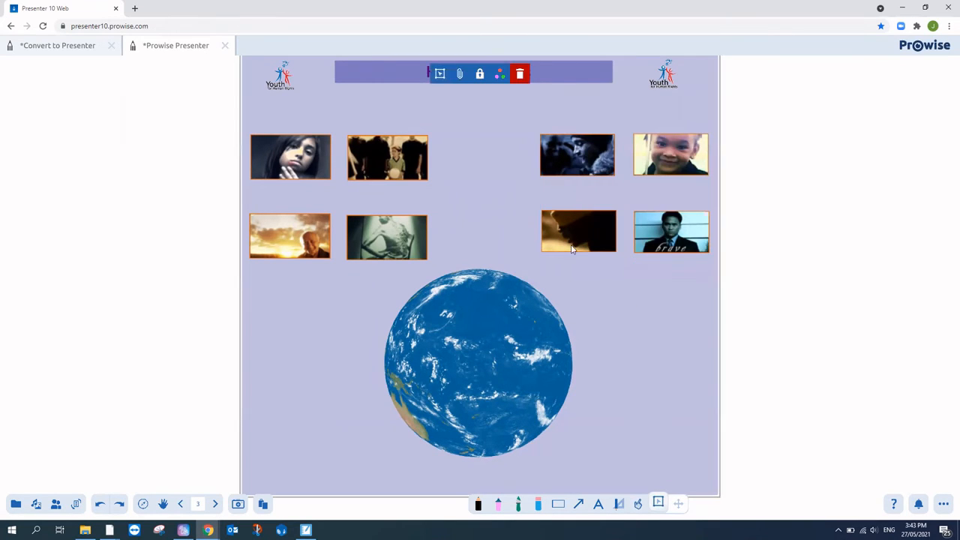
mouse_move(590, 233)
left_mouse_down()
mouse_move(535, 254)
mouse_move(586, 232)
left_mouse_up()
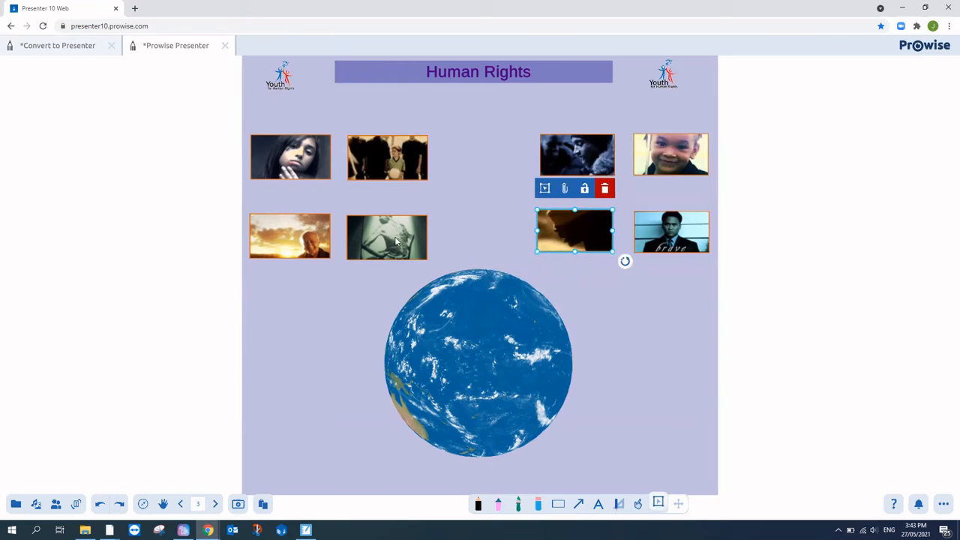
mouse_move(389, 232)
left_mouse_down()
mouse_move(396, 251)
mouse_move(398, 234)
left_mouse_up()
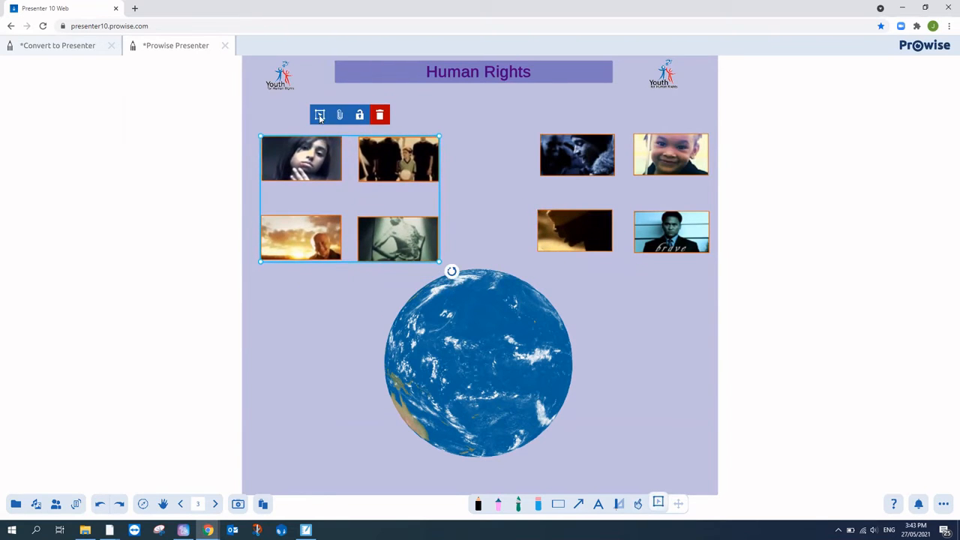
left_click(319, 115)
left_click(352, 253)
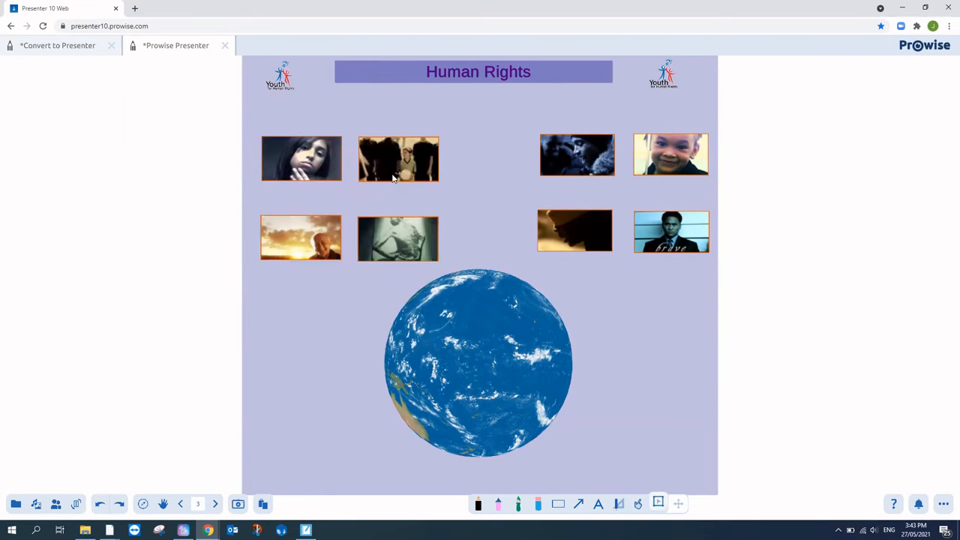
mouse_move(392, 177)
left_mouse_down()
mouse_move(511, 180)
mouse_move(398, 177)
left_mouse_up()
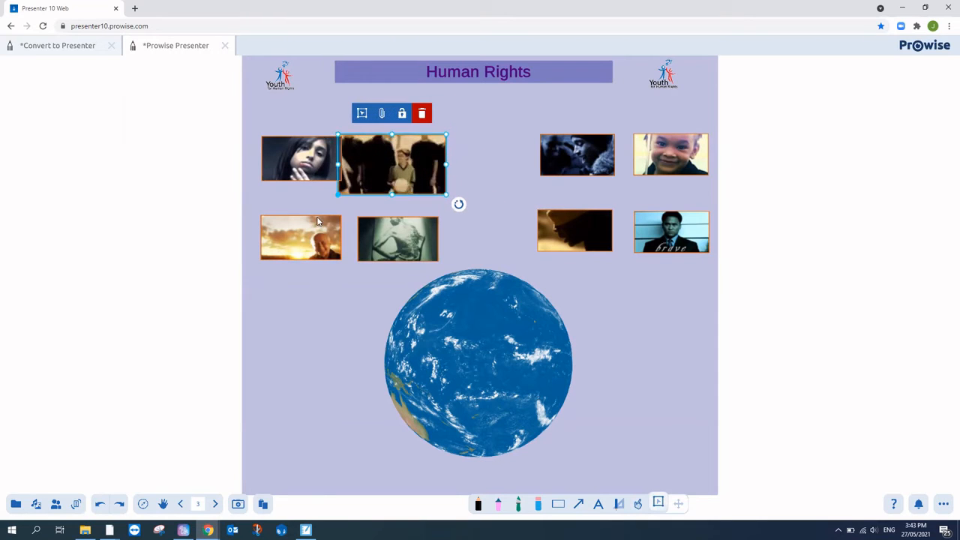
left_click_drag(317, 221, 360, 218)
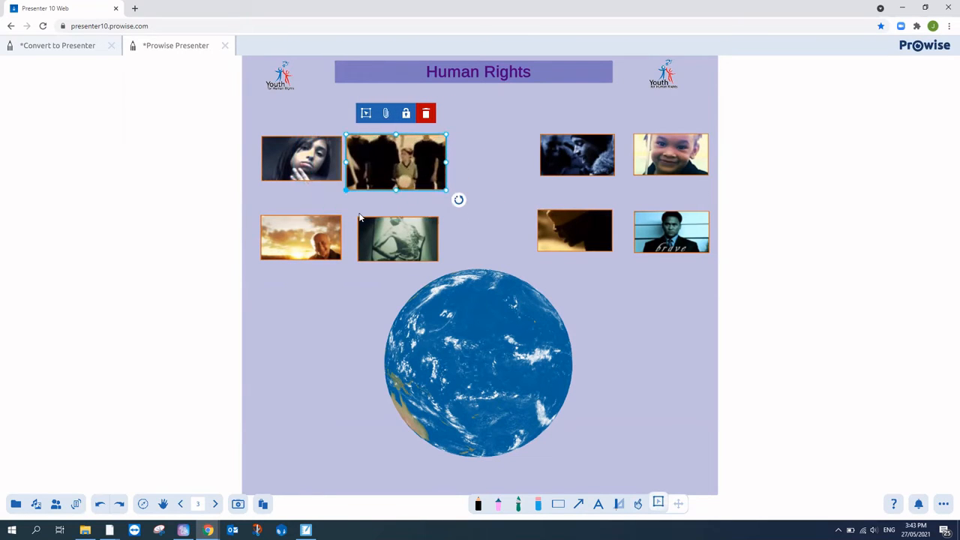
Step: Add a blank page, close the Human Rights file without saving, and switch to SMART Notebook
left_click(215, 503)
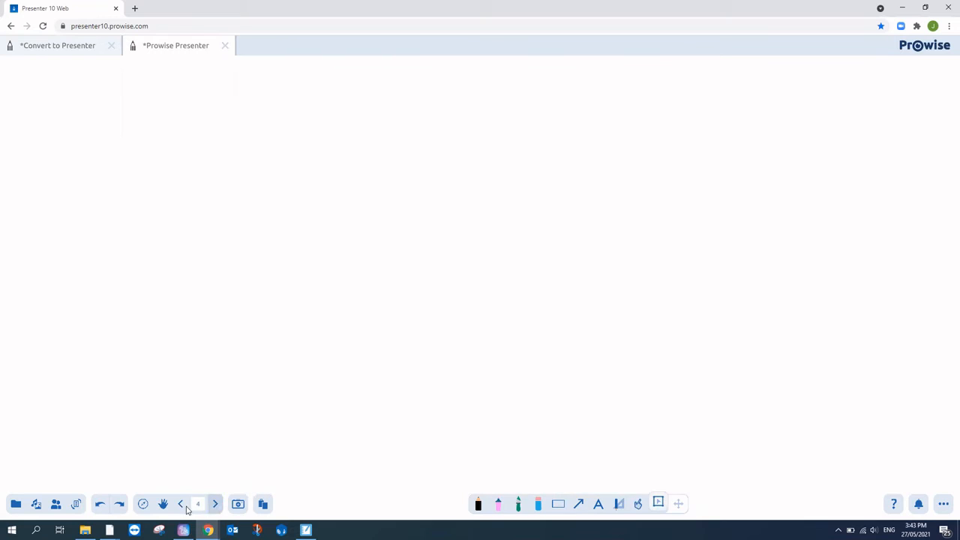
left_click(182, 504)
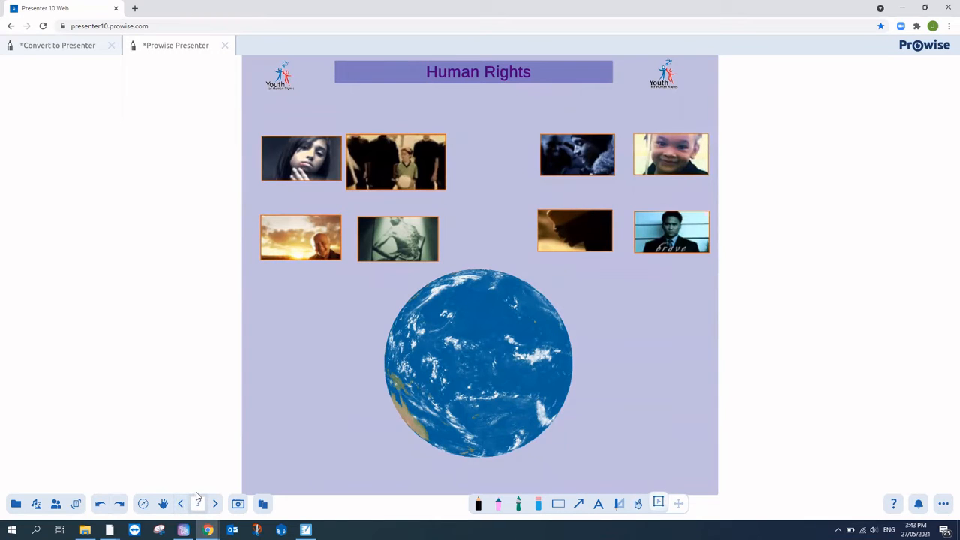
left_click(226, 46)
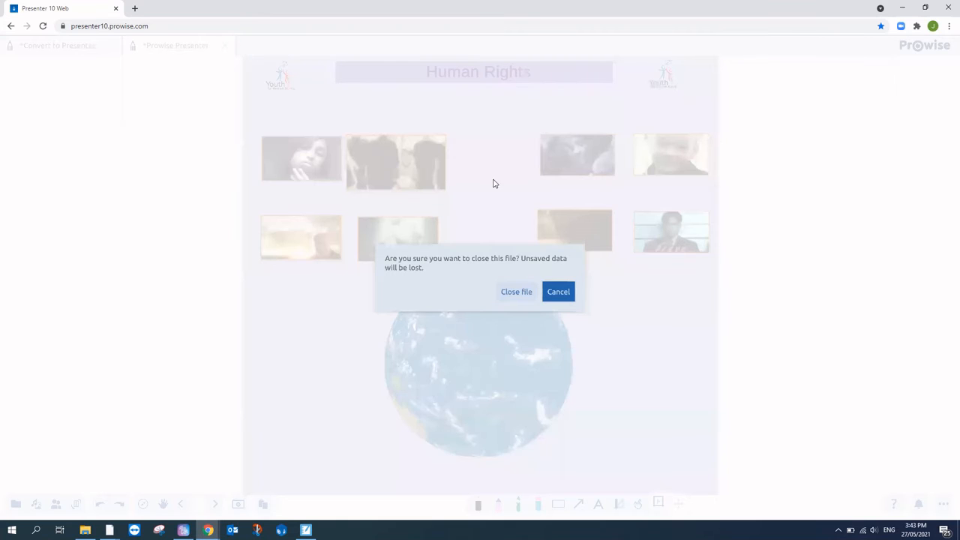
left_click(524, 292)
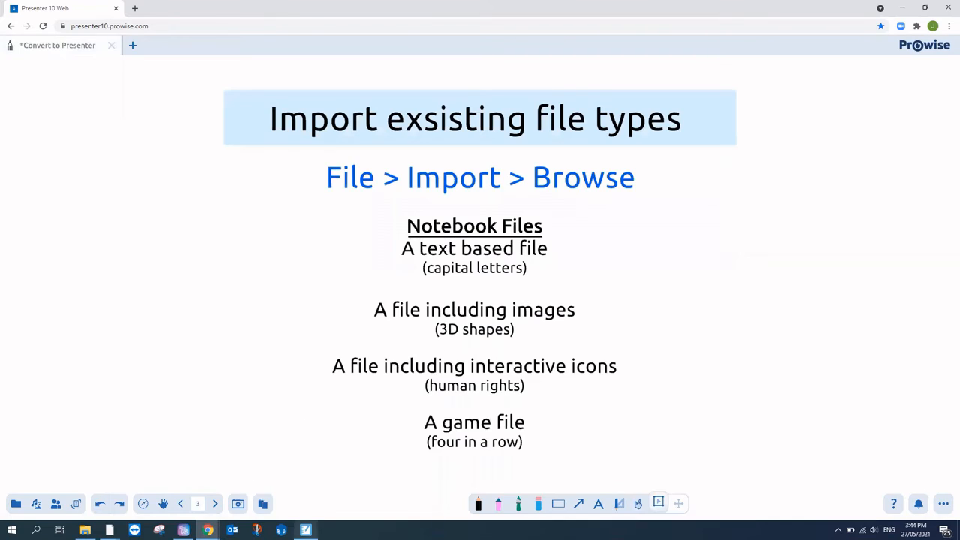
left_click(305, 530)
left_click(8, 16)
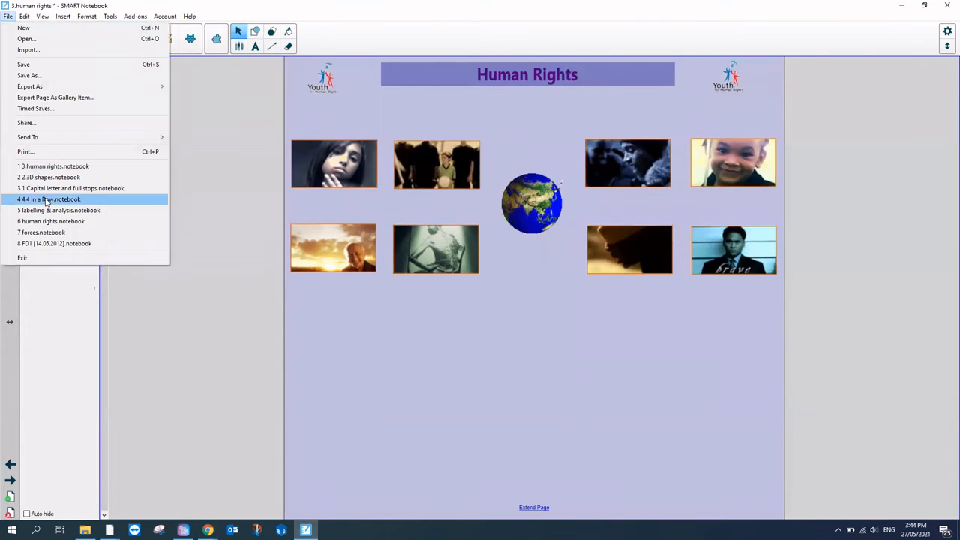
Step: Reopen the recent 4.4 in a Row notebook without saving Human Rights, and drop two orange counters into the grid
left_click(45, 200)
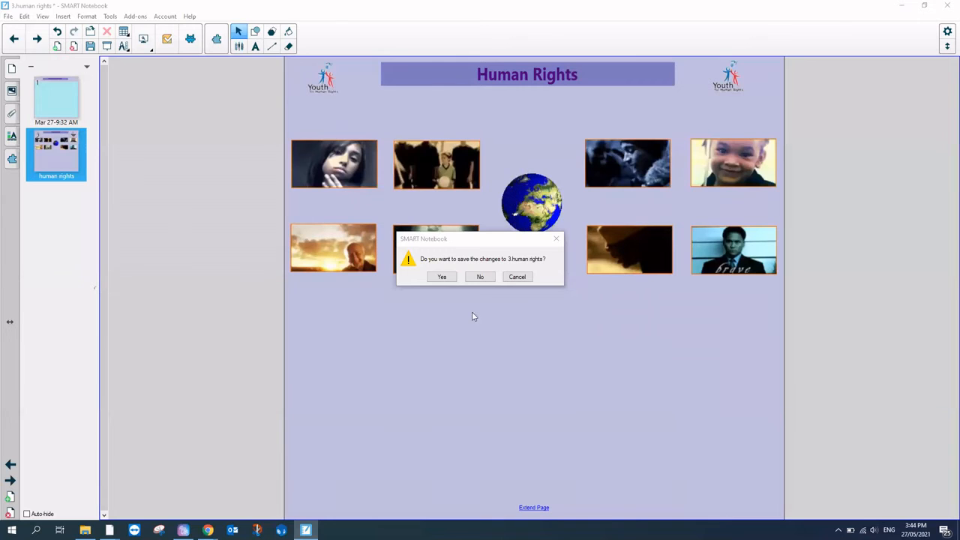
left_click(480, 277)
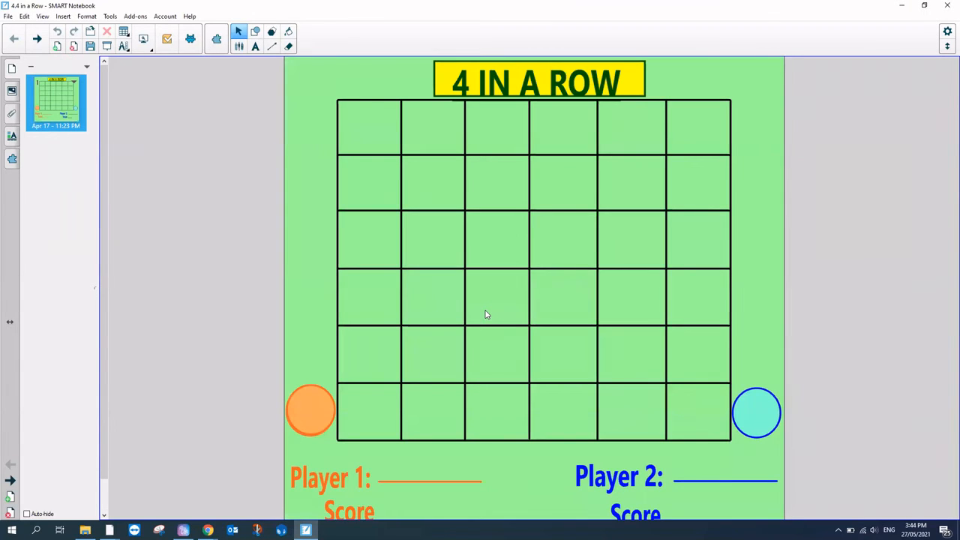
mouse_move(321, 409)
left_mouse_down()
mouse_move(330, 427)
mouse_move(367, 379)
mouse_move(386, 425)
mouse_move(447, 412)
left_mouse_up()
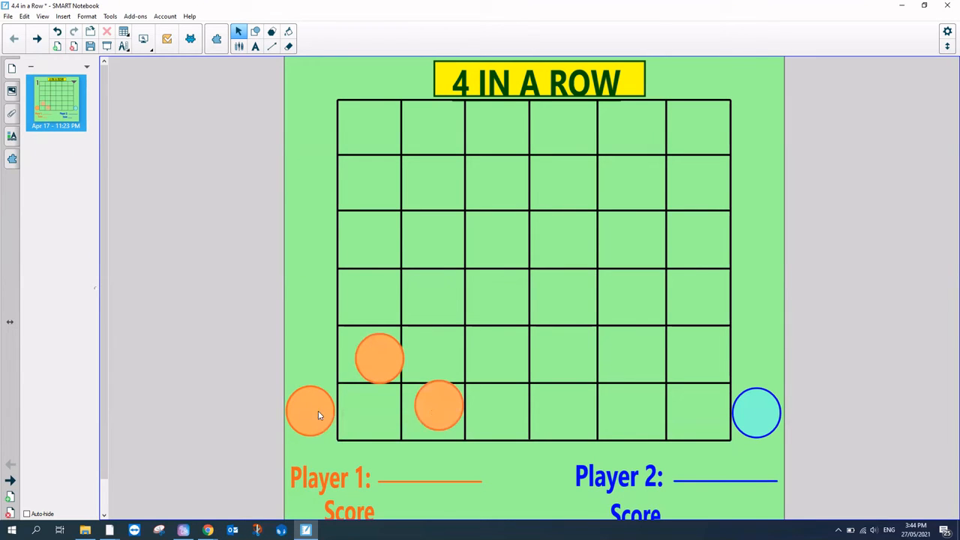
left_click_drag(377, 303, 375, 291)
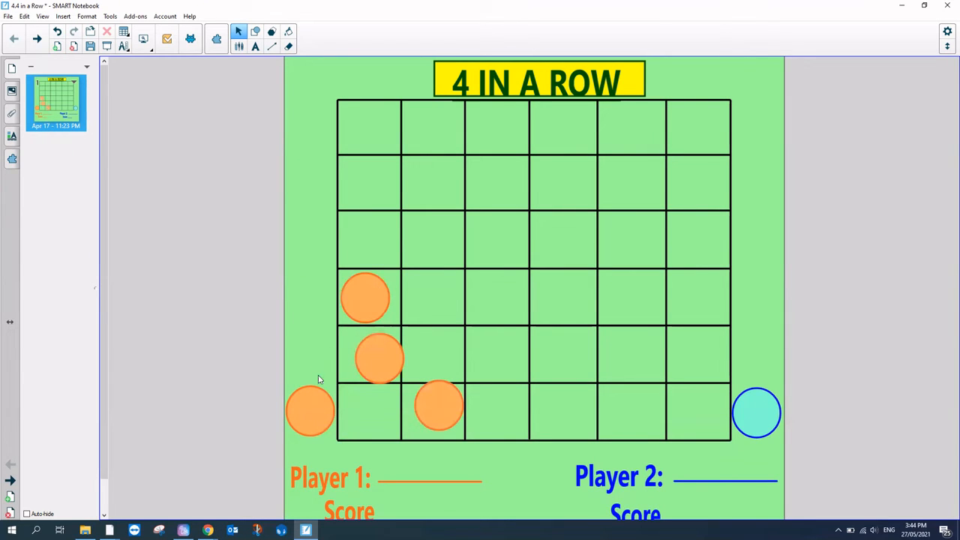
Step: Back in Presenter, start a new blank file and import the 4 in a Row notebook's page into it
mouse_move(208, 530)
left_click(155, 482)
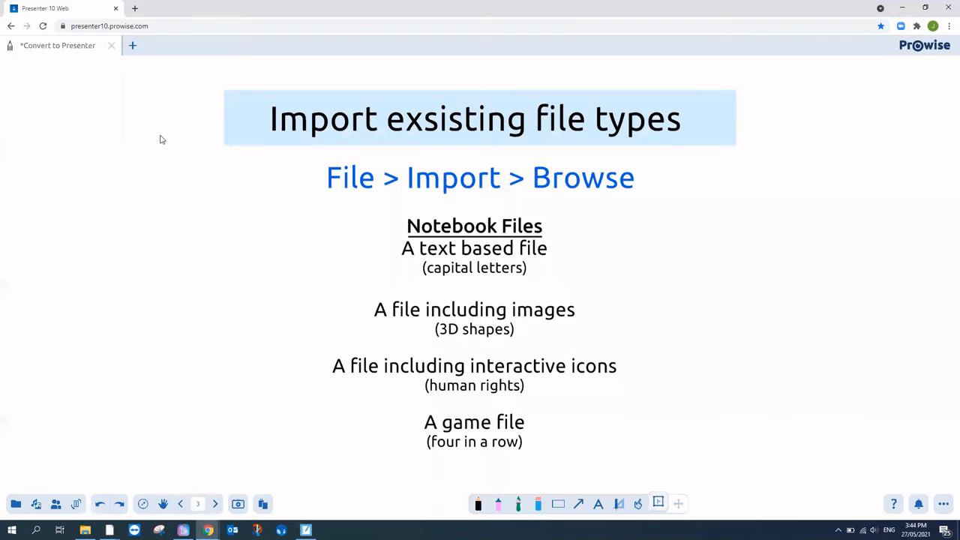
left_click(133, 47)
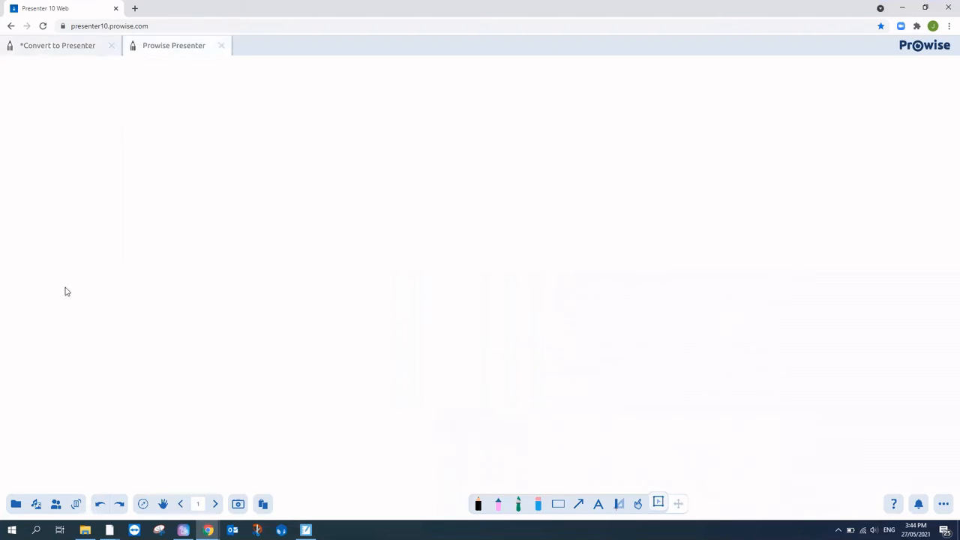
left_click(16, 504)
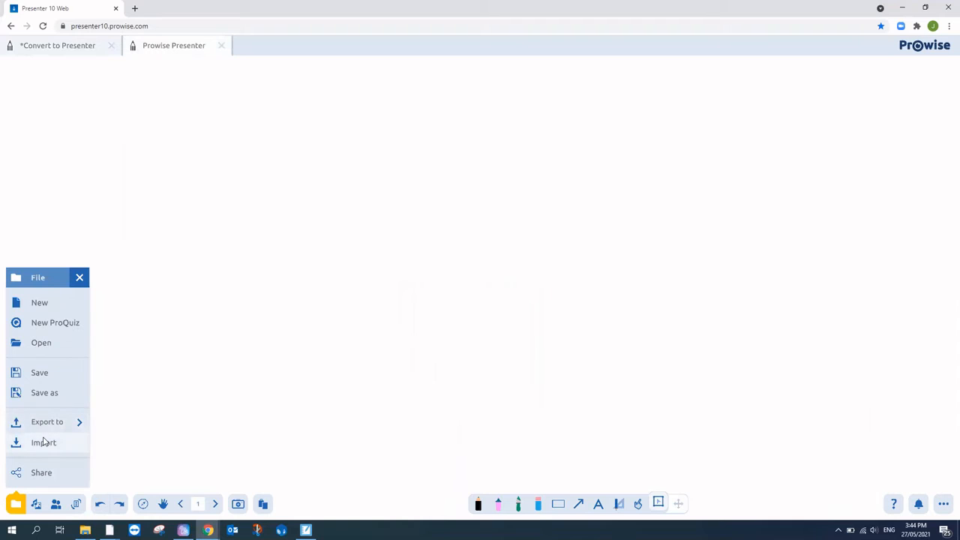
left_click(43, 441)
left_click(302, 472)
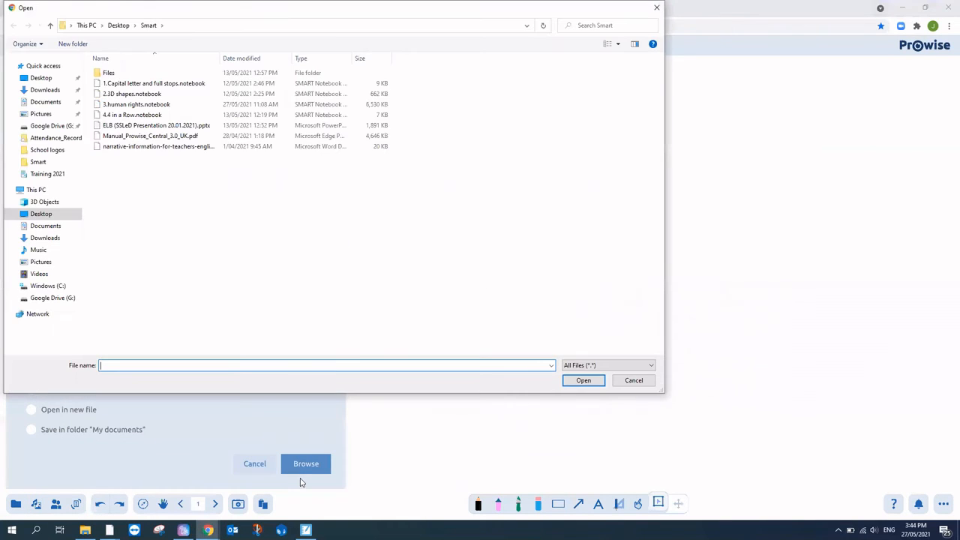
double_click(126, 116)
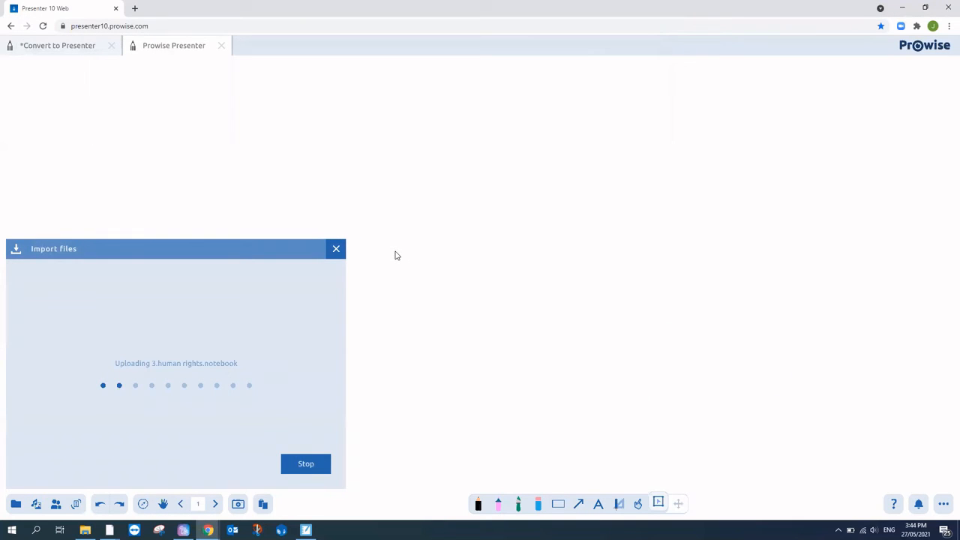
left_click(50, 312)
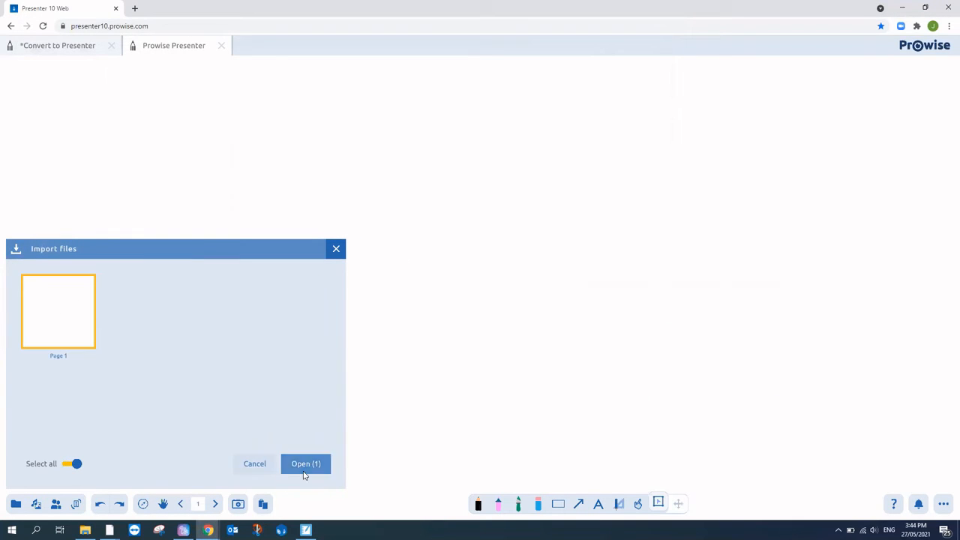
left_click(305, 465)
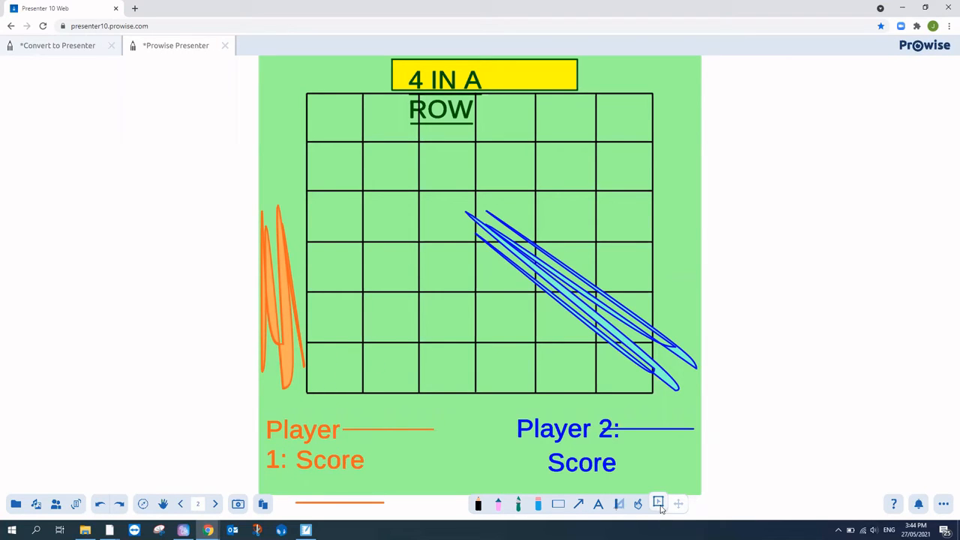
Step: Delete the orange and blue test scribbles from the game grid
left_click(280, 308)
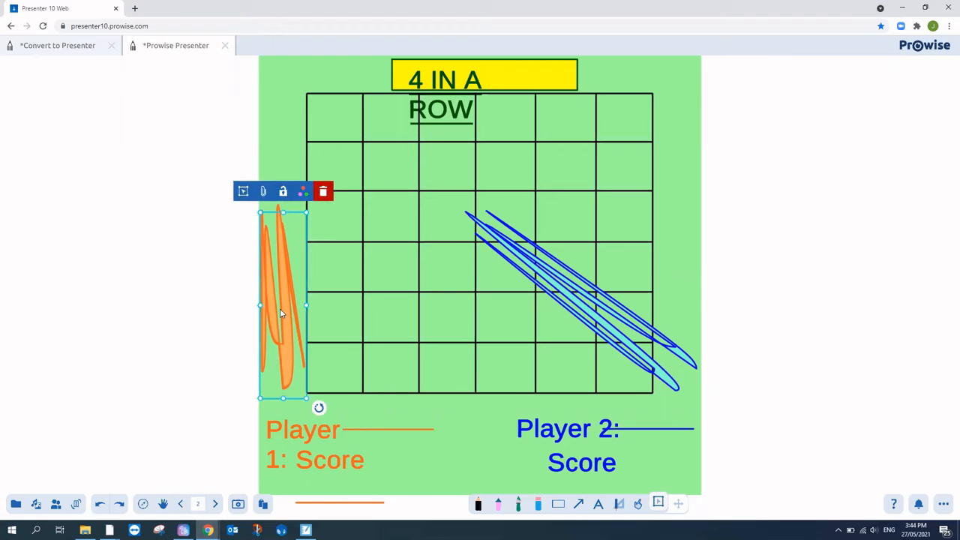
left_click(323, 192)
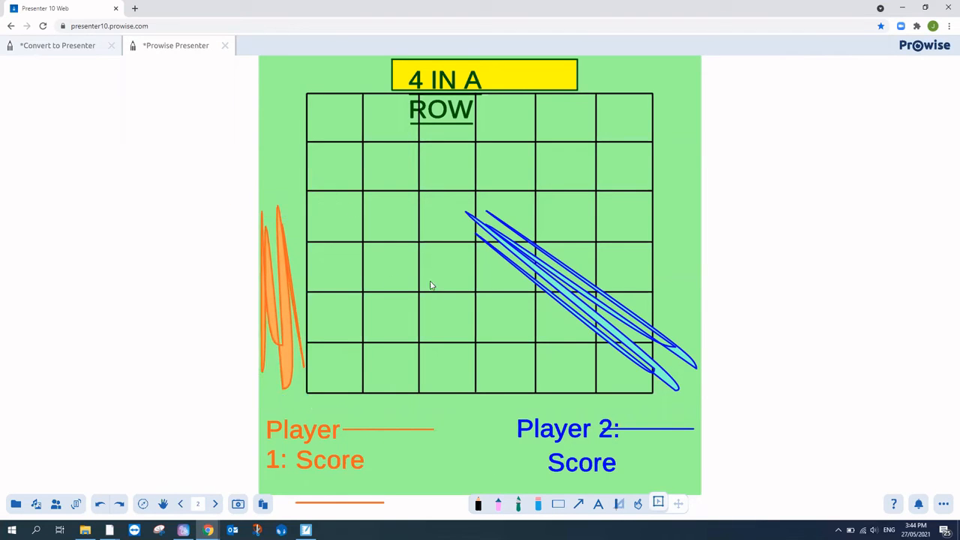
left_click(292, 296)
left_click(323, 194)
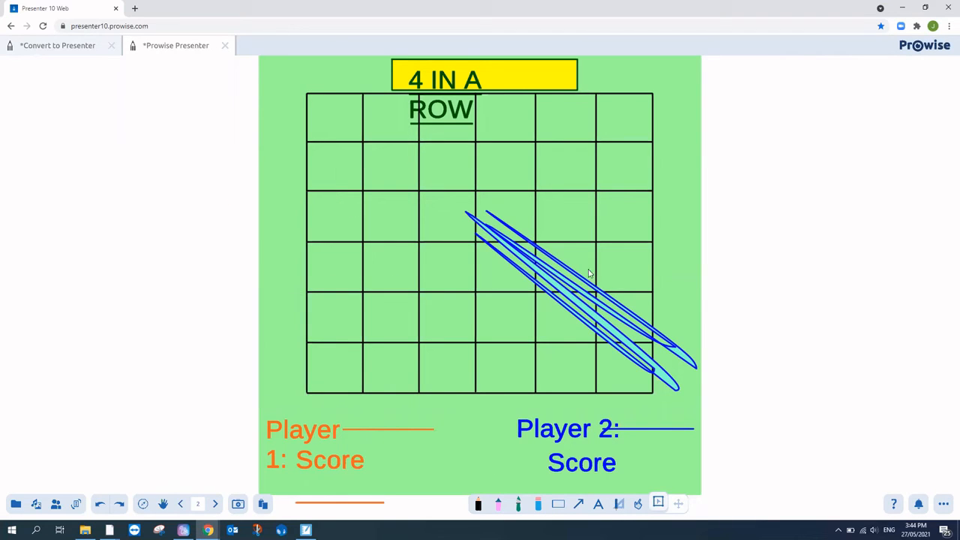
left_click(575, 295)
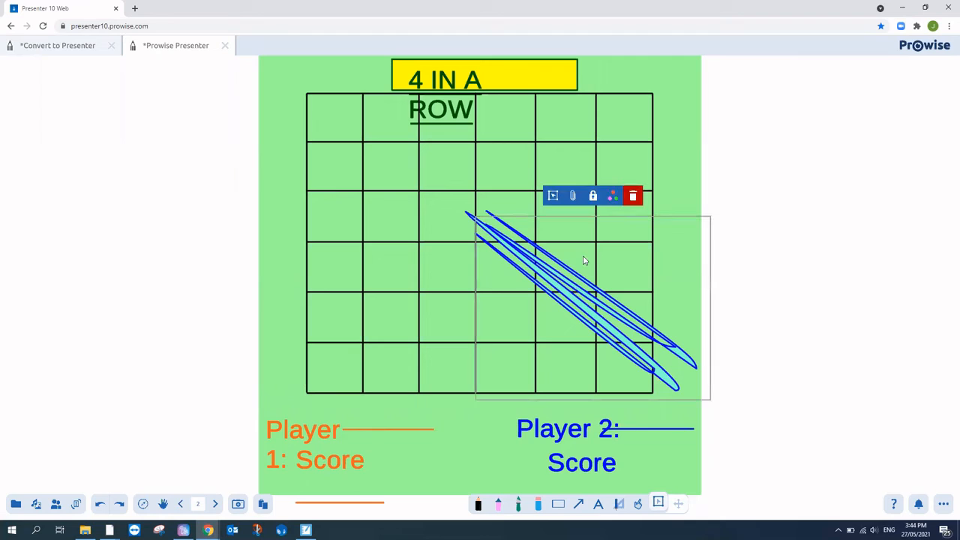
left_click(632, 196)
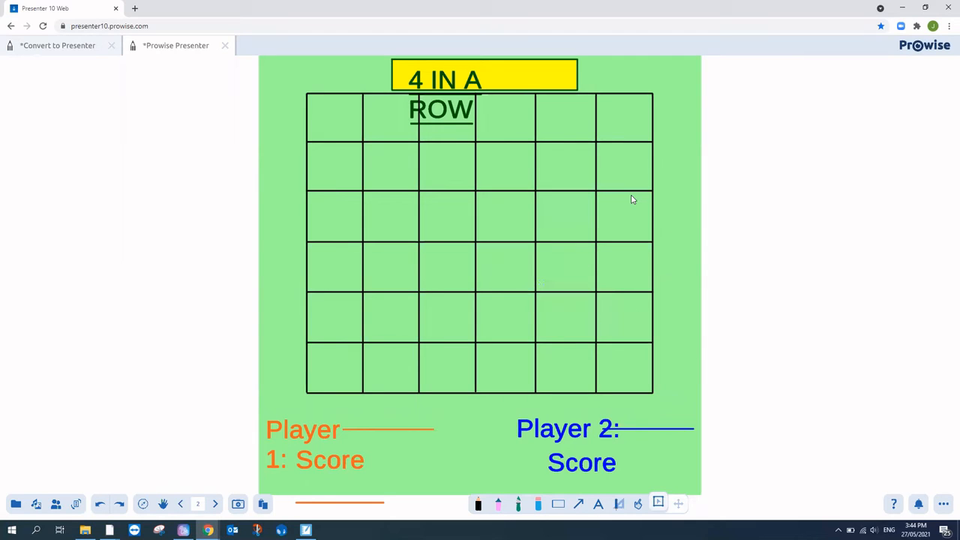
Step: Widen the 4 IN A ROW title box so the title fits on one line
left_click(596, 504)
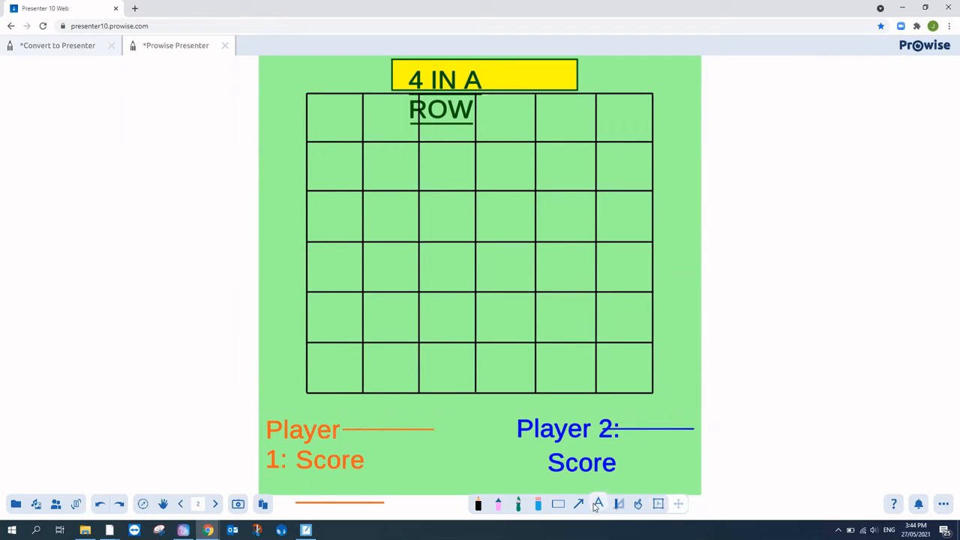
left_click(447, 89)
left_click_drag(542, 127, 591, 85)
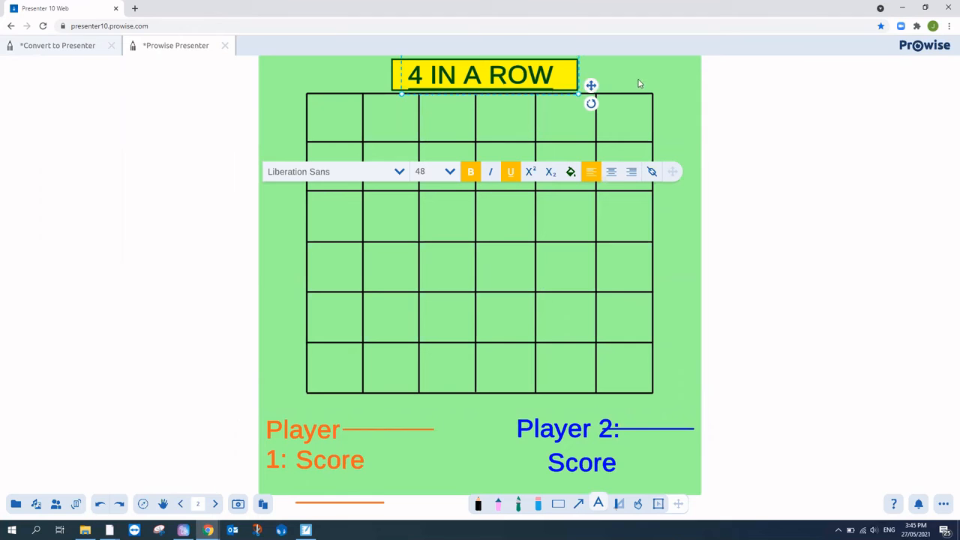
Step: Ungroup the Player 1 and Score labels, moving Player 1 aside and nudging Score up
left_click(643, 117)
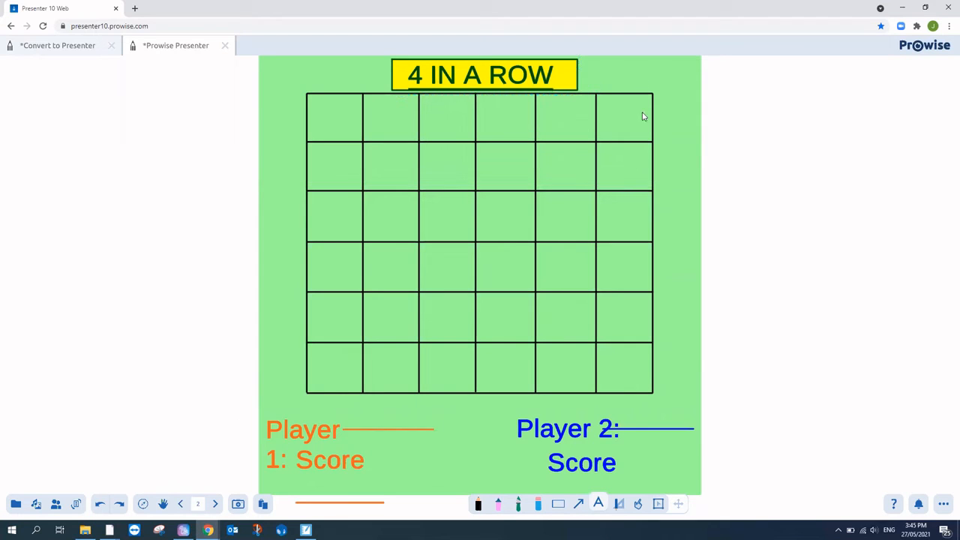
left_click(658, 504)
left_click(287, 441)
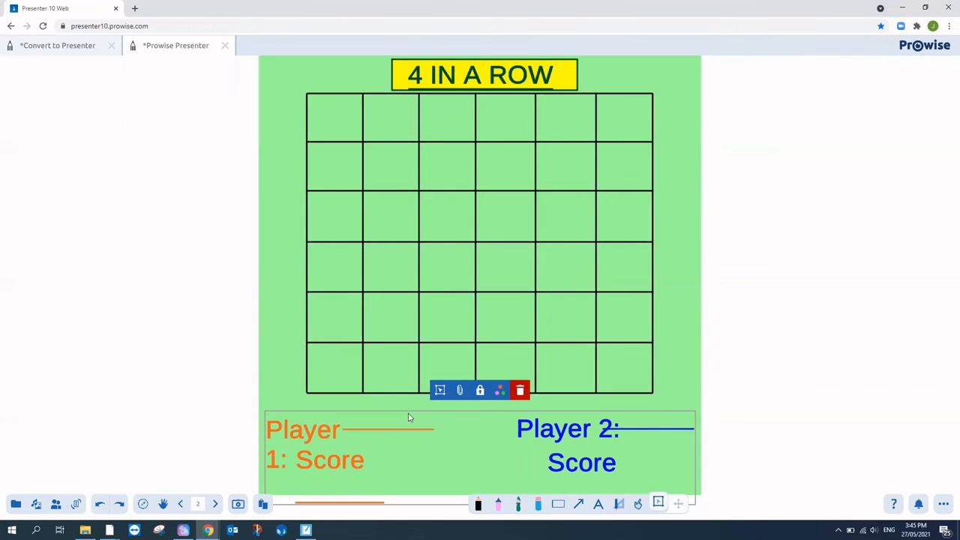
left_click(440, 390)
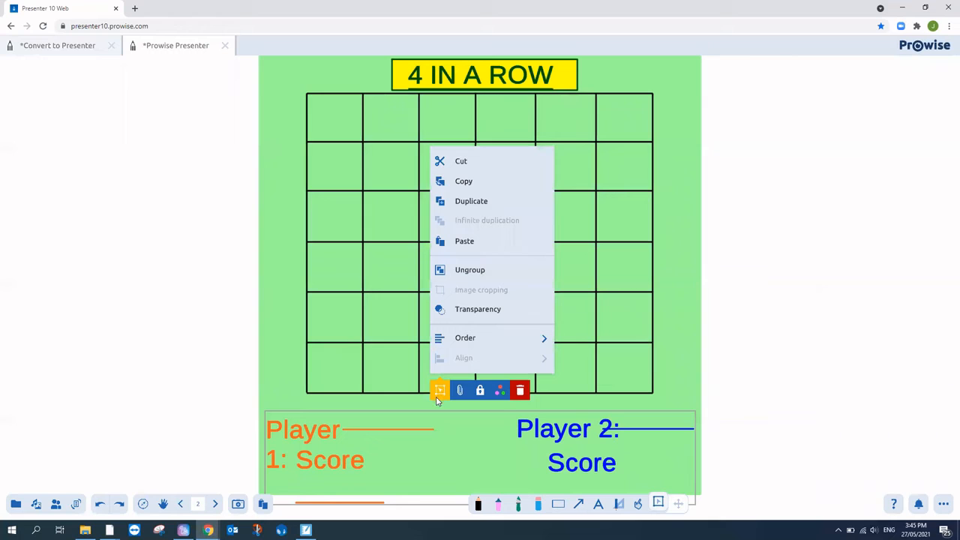
left_click(457, 272)
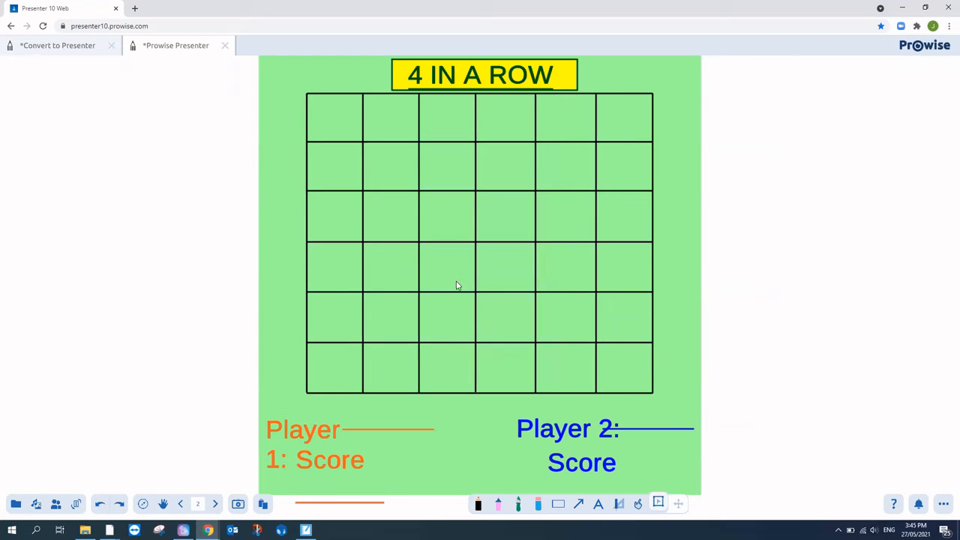
left_click_drag(328, 438, 143, 357)
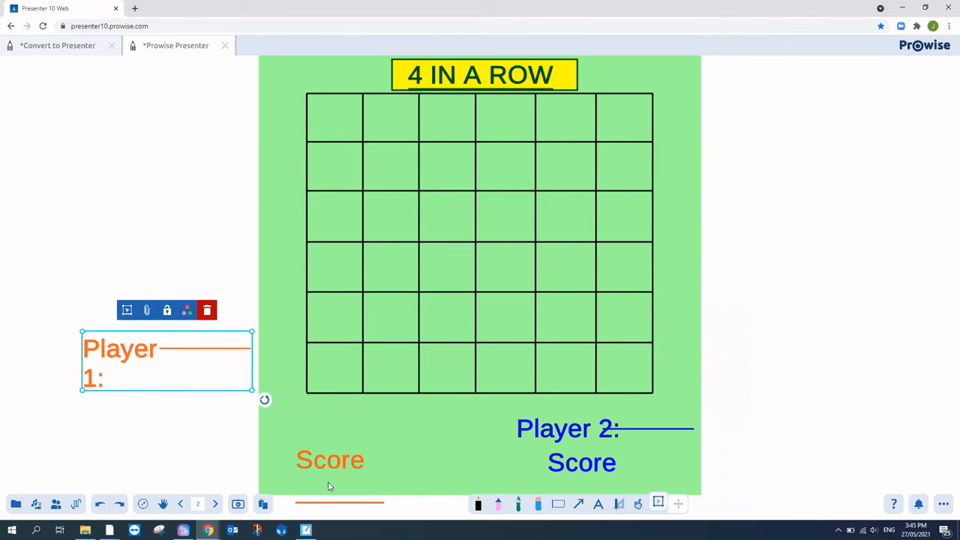
left_click(335, 443)
left_click_drag(334, 453, 335, 438)
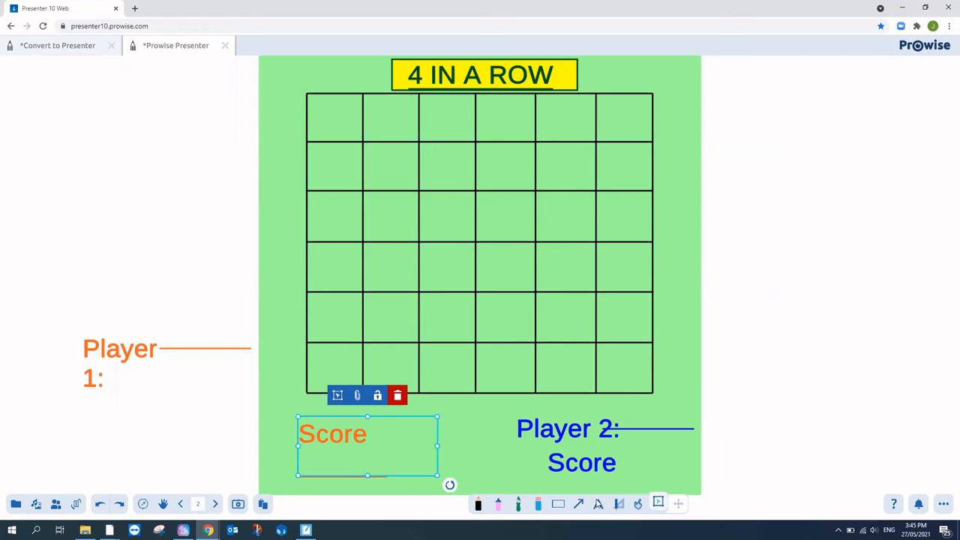
Step: Join the underline onto the Score line and move Score to the slide's bottom-left
left_click(598, 503)
left_click(340, 435)
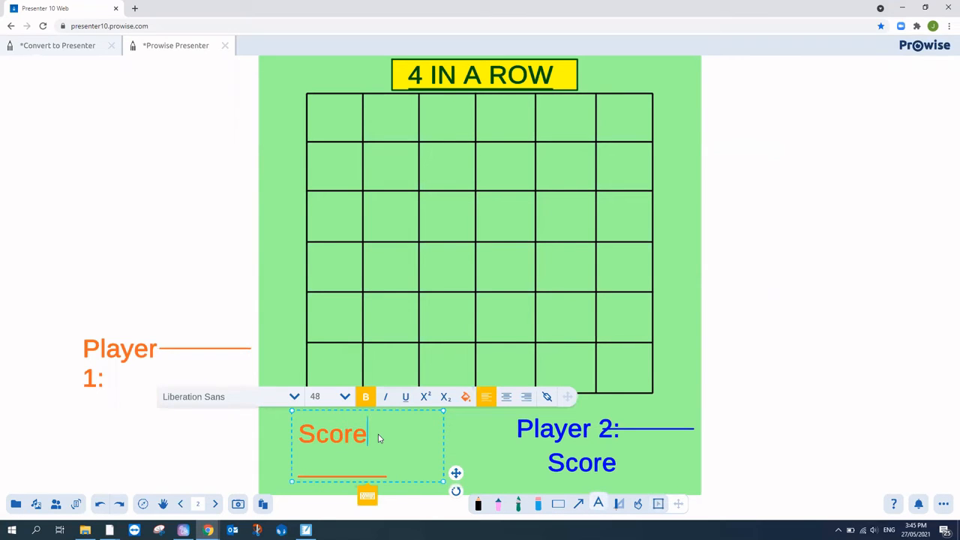
key("Delete")
key("Delete")
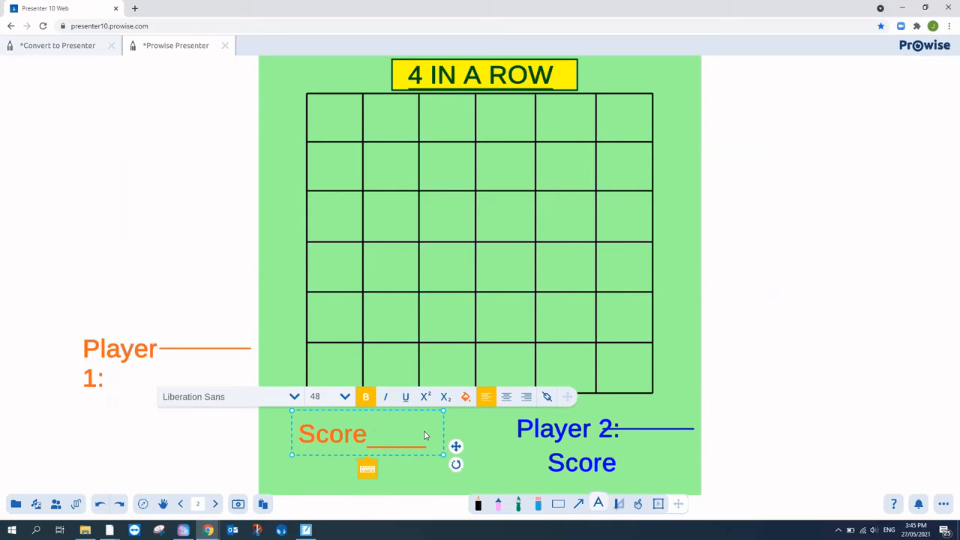
left_click_drag(455, 446, 434, 478)
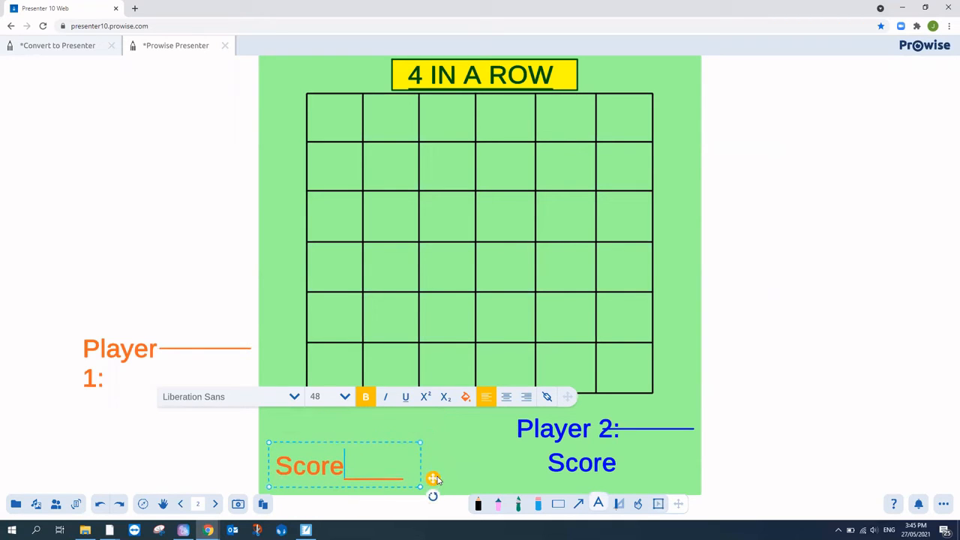
Step: Separate the orange line from the Player 1 text and place 'Player 1:' above Score
left_click(131, 348)
left_click(160, 351)
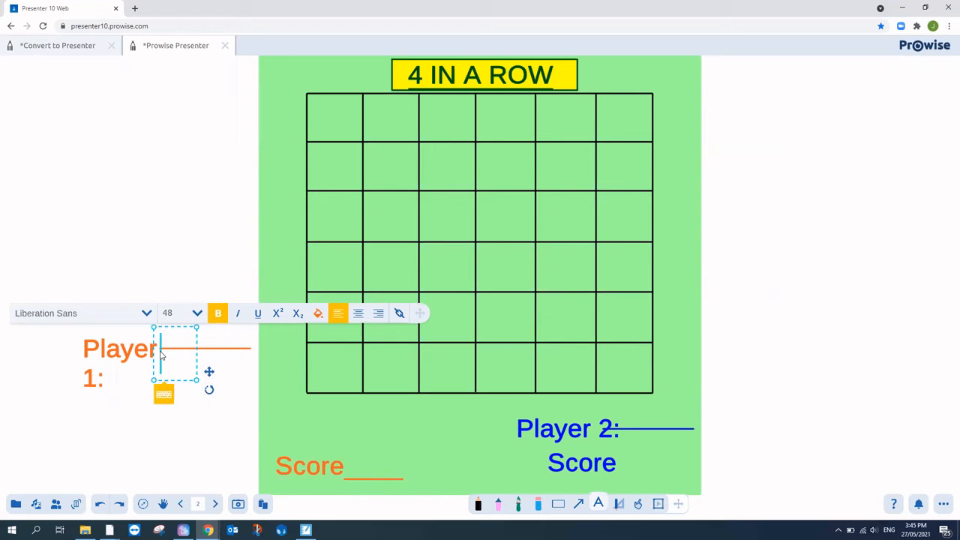
left_click(135, 356)
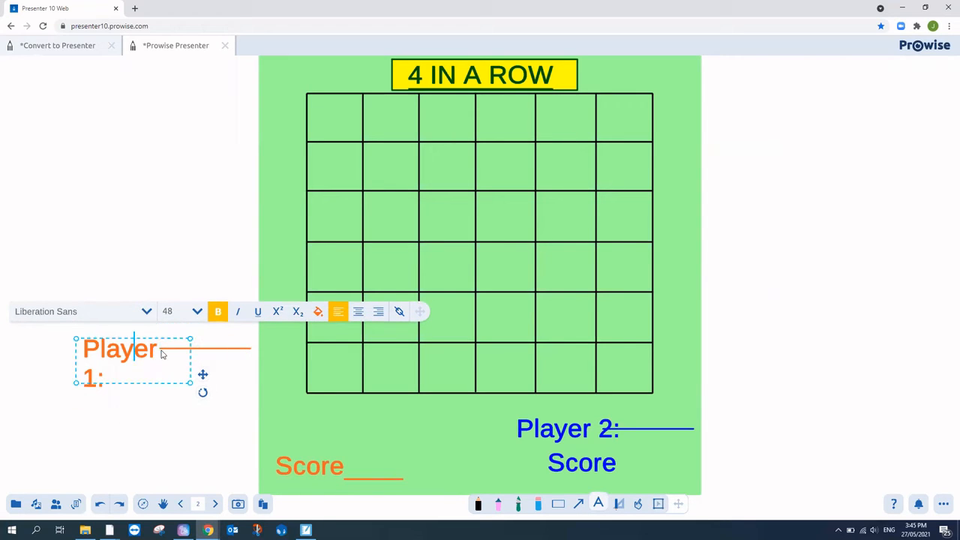
double_click(120, 354)
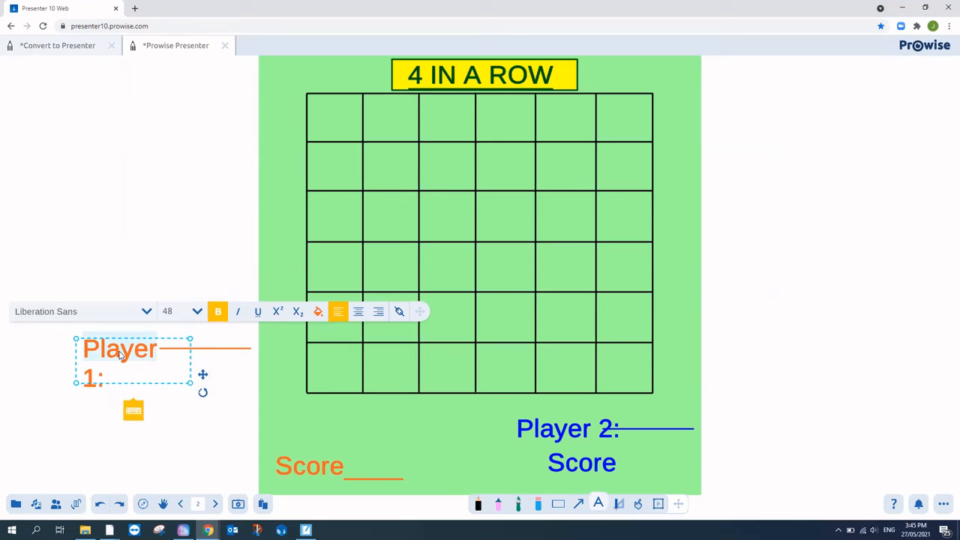
left_click(658, 503)
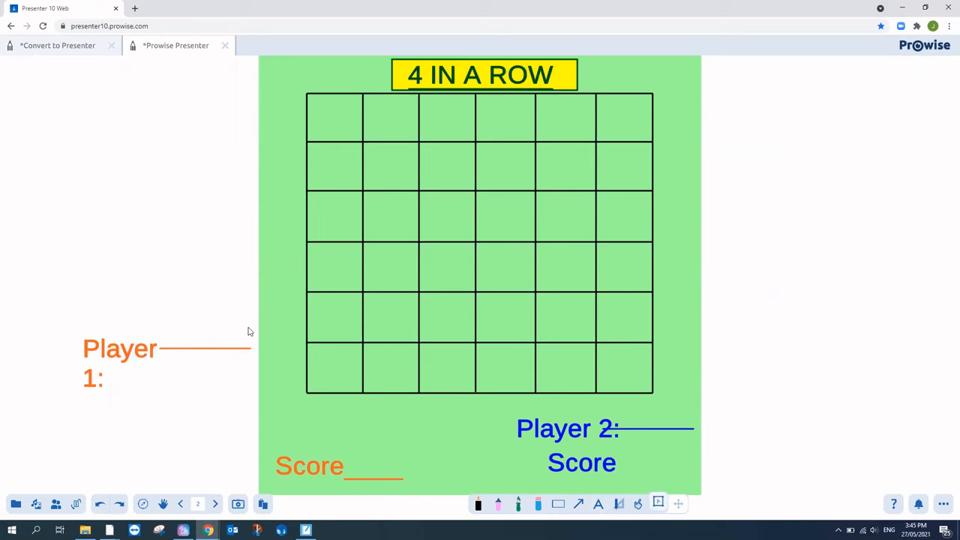
left_click(121, 354)
left_click(129, 312)
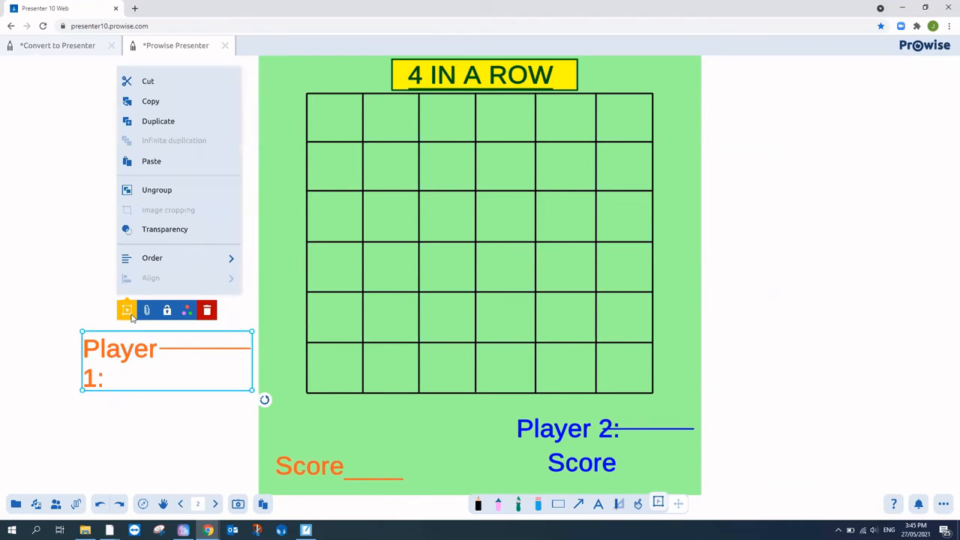
left_click(150, 190)
left_click_drag(184, 350, 114, 436)
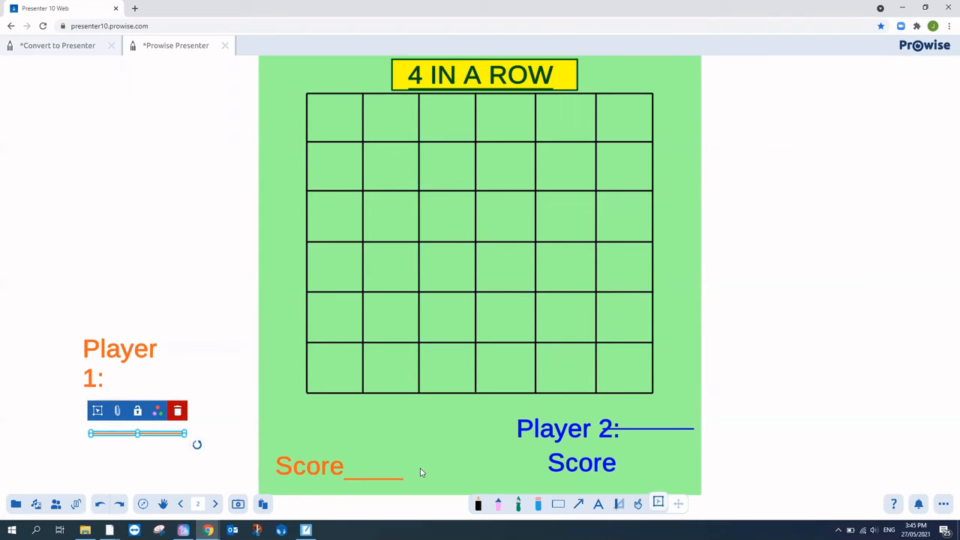
left_click(125, 349)
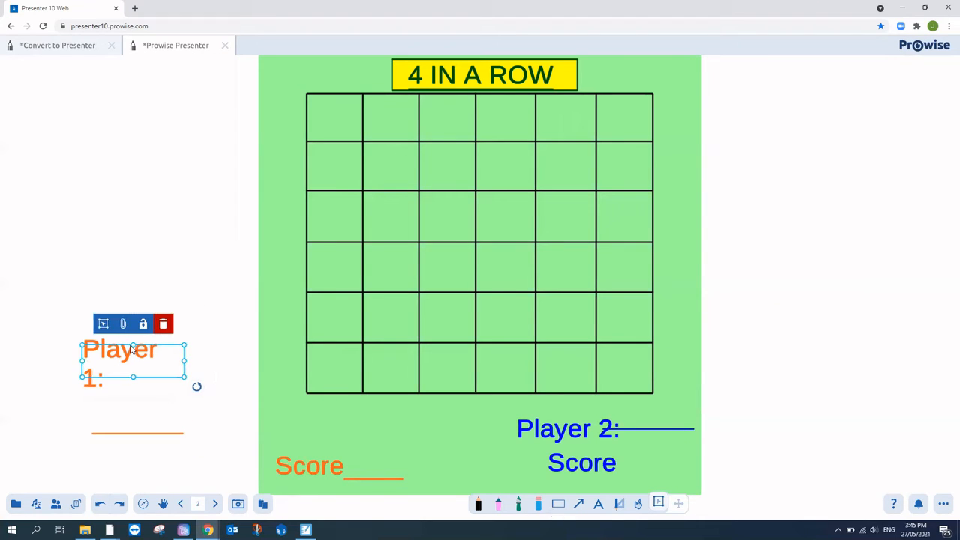
left_click(96, 385)
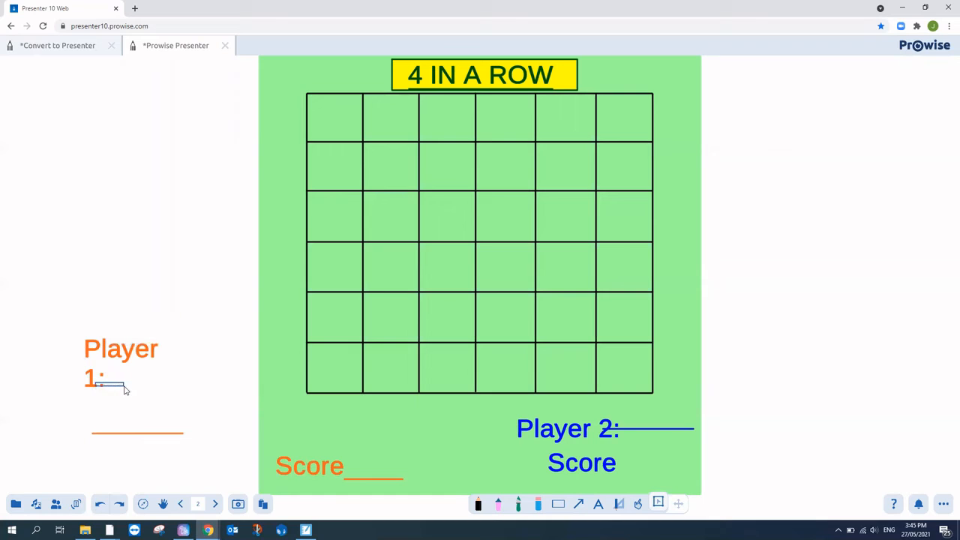
left_click_drag(108, 346, 292, 416)
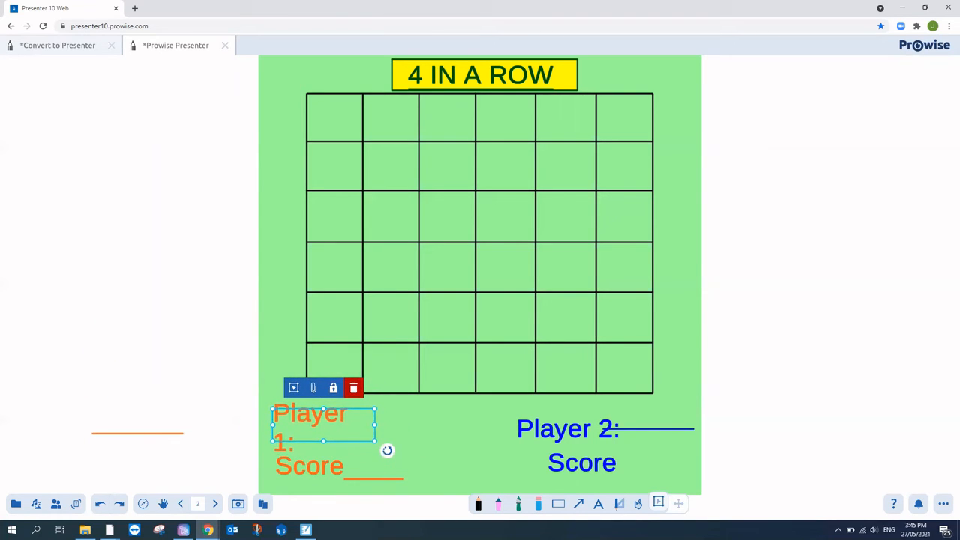
Step: Widen the Player 1 text box so 'Player 1:' fits on one line
left_click(596, 507)
left_click(308, 418)
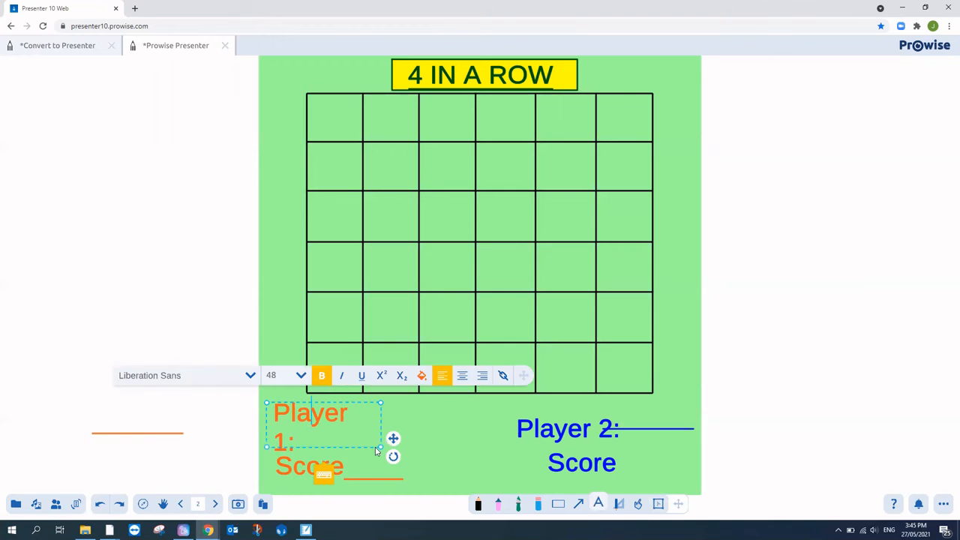
left_click_drag(396, 448, 426, 438)
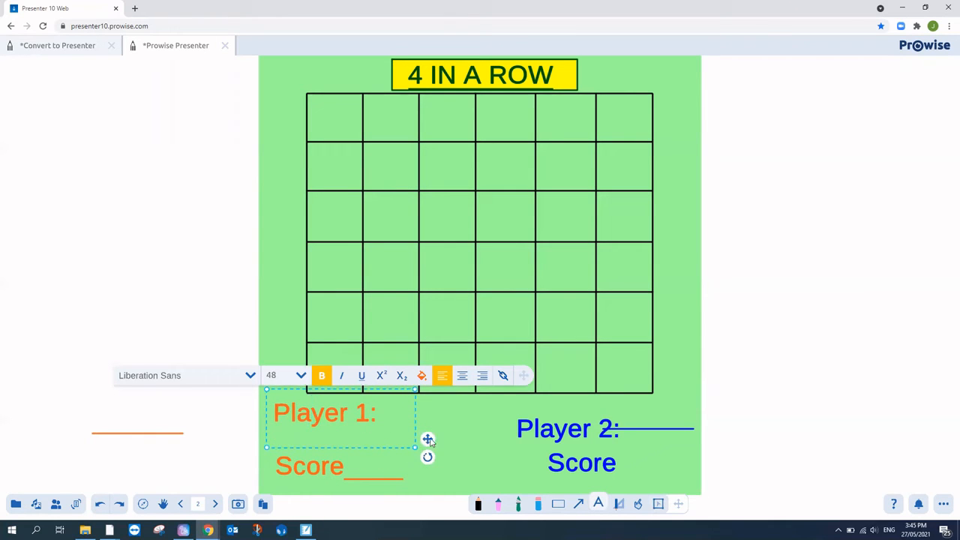
left_click_drag(173, 431, 315, 466)
Step: Place the orange line right after 'Player 1:' and shift the Score label slightly left
left_click(652, 506)
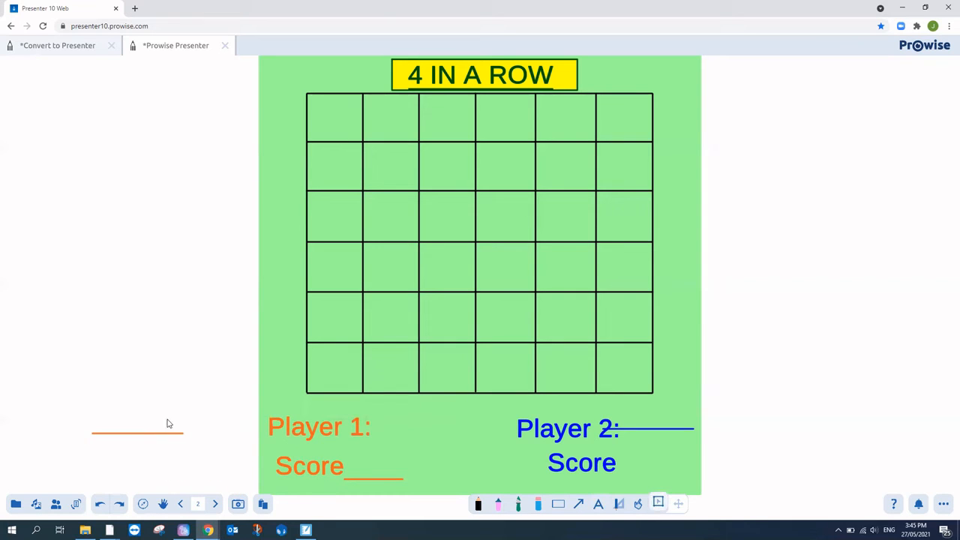
left_click_drag(146, 433, 413, 463)
left_click(145, 433)
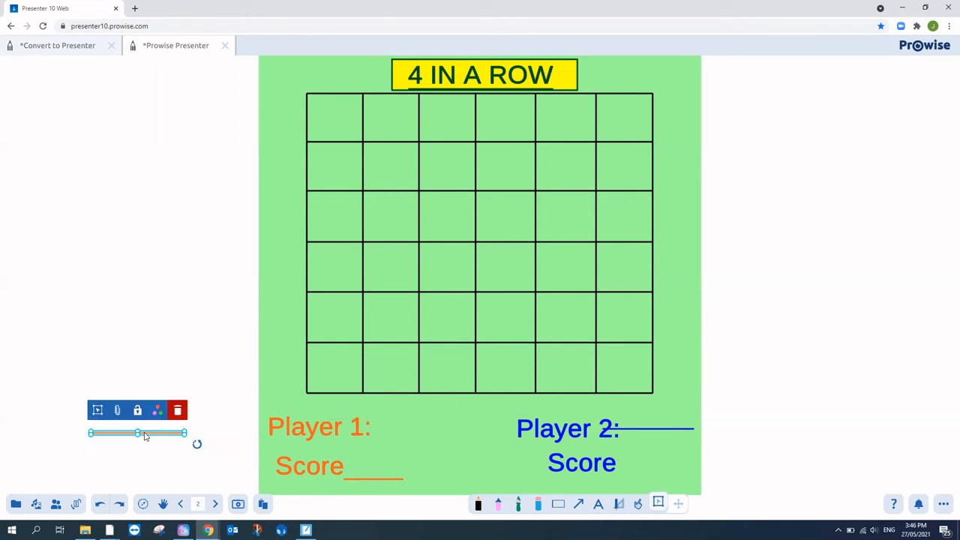
left_click_drag(158, 437, 426, 442)
left_click(493, 484)
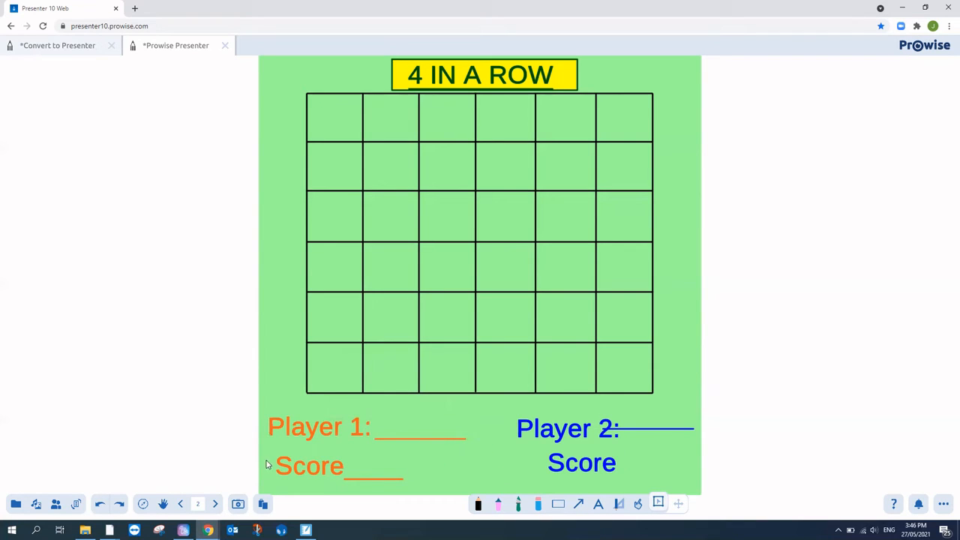
left_click_drag(286, 465, 277, 465)
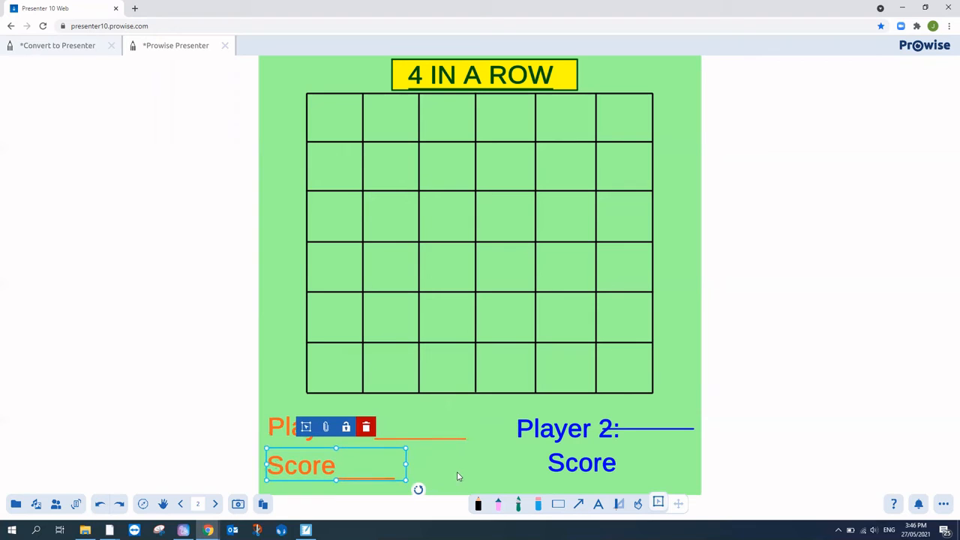
left_click(459, 477)
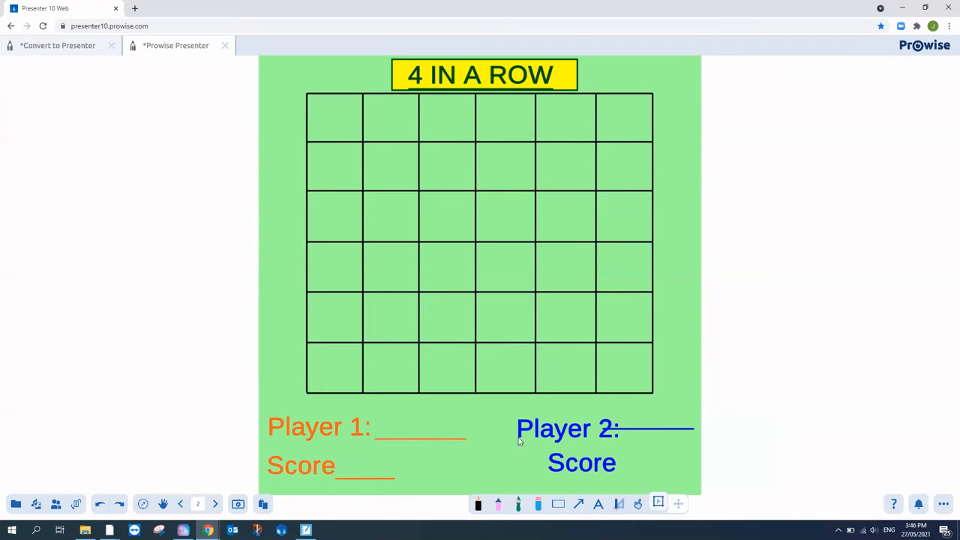
Step: Draw a blue filled circle to the left of Player 2's Score
left_click(558, 505)
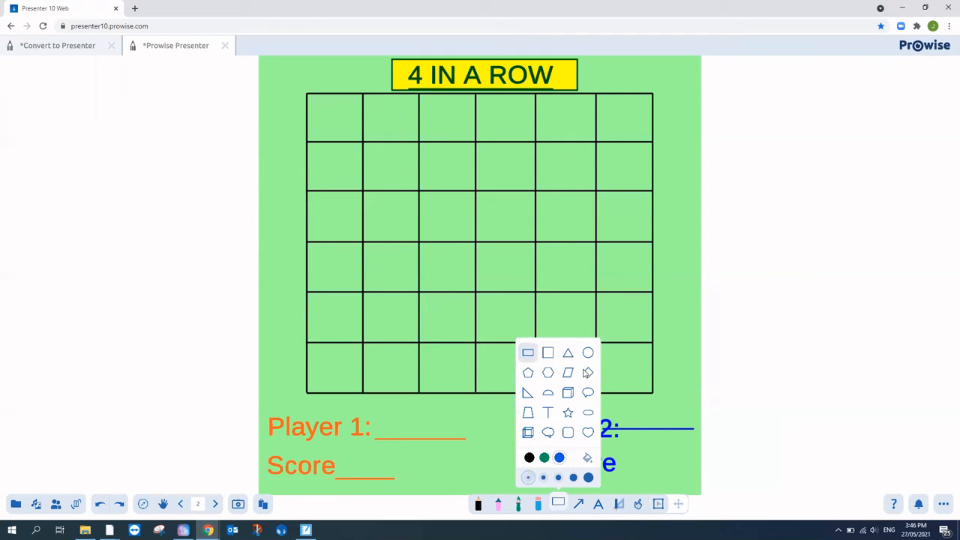
left_click(560, 458)
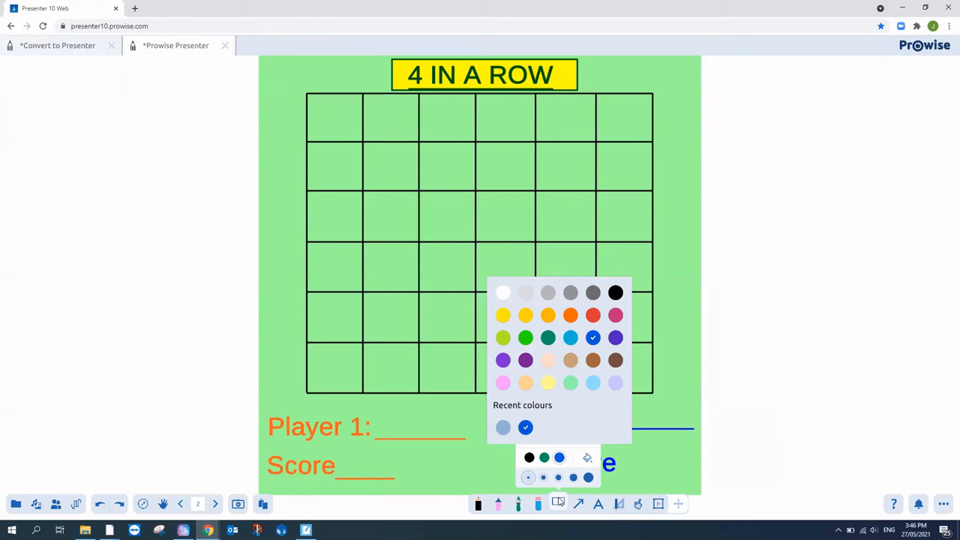
left_click(558, 501)
left_click(558, 502)
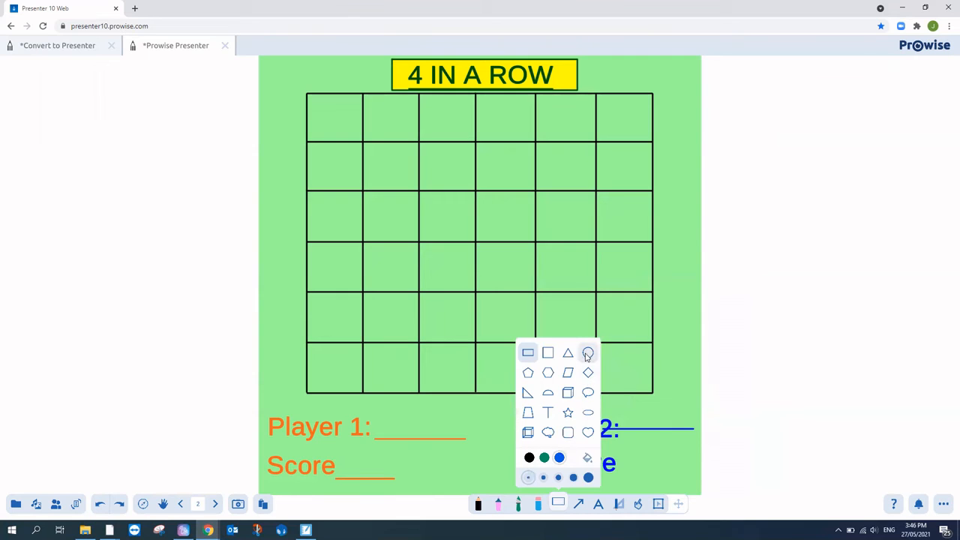
left_click(587, 354)
left_click(586, 458)
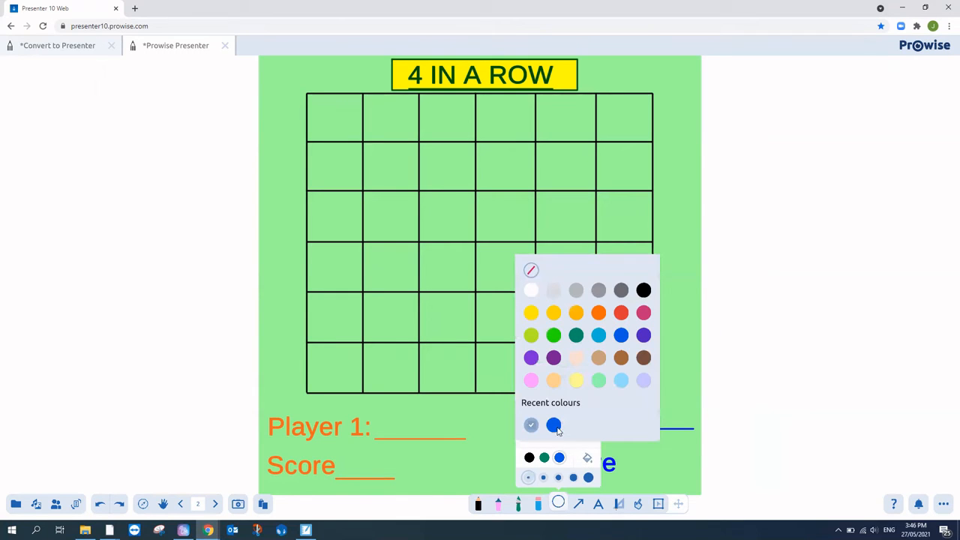
left_click(554, 425)
left_click(562, 509)
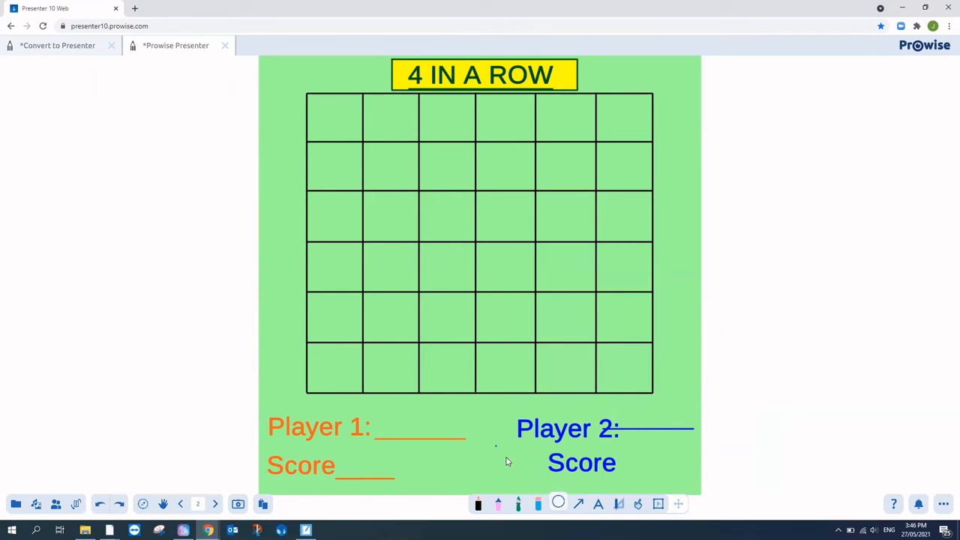
left_click_drag(506, 461, 543, 491)
Step: Duplicate the blue circle and move the copy beside Player 1's Score
left_click(658, 503)
left_click(518, 467)
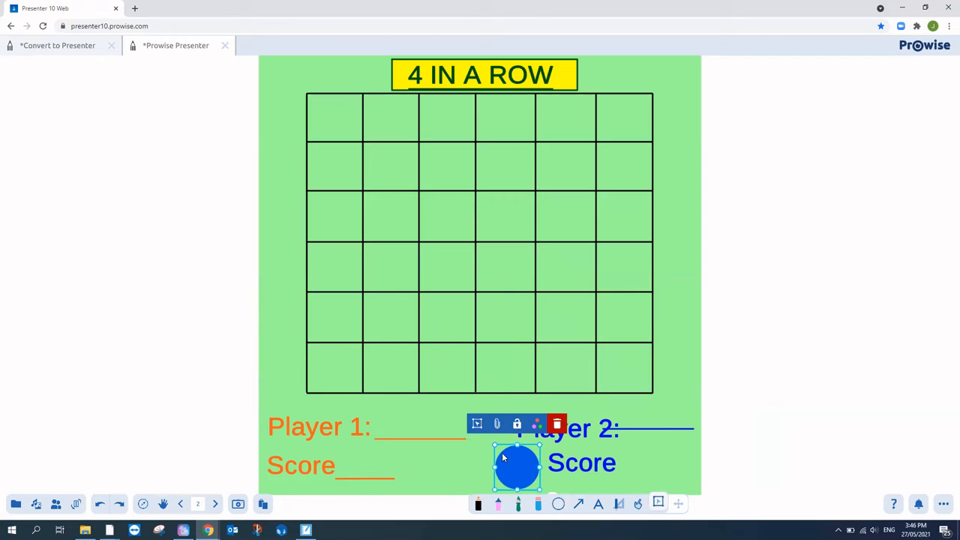
left_click(477, 425)
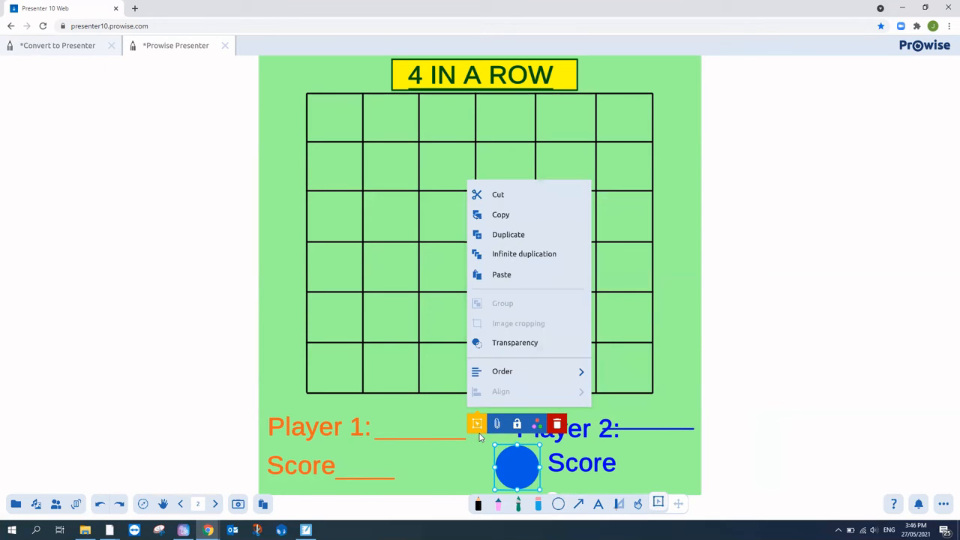
left_click(509, 235)
left_click_drag(538, 485, 425, 465)
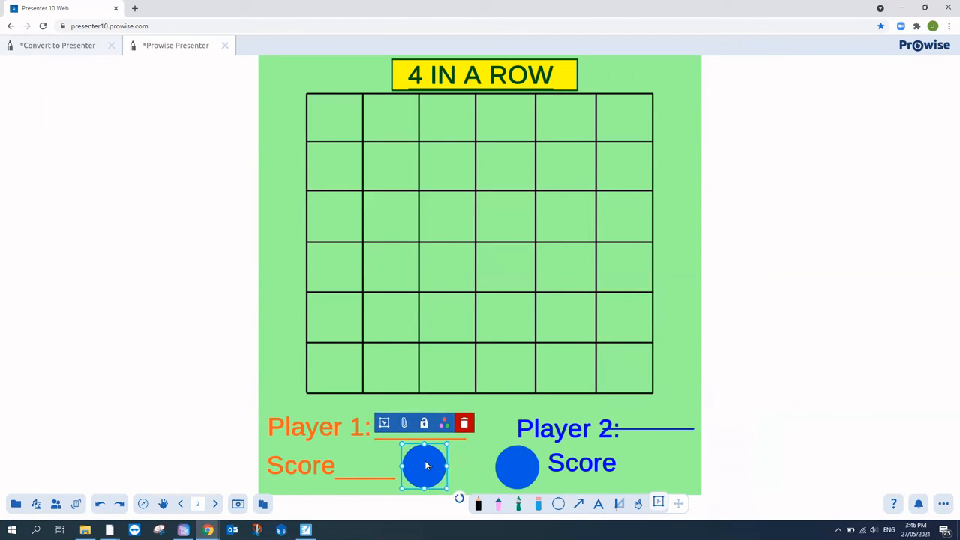
Step: Make the copied circle's outline and fill orange
left_click(447, 426)
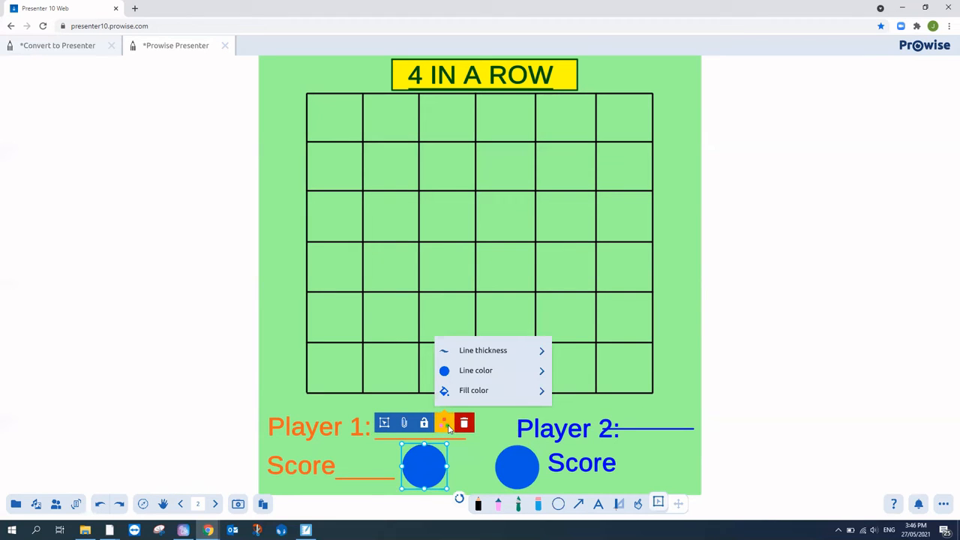
left_click(501, 373)
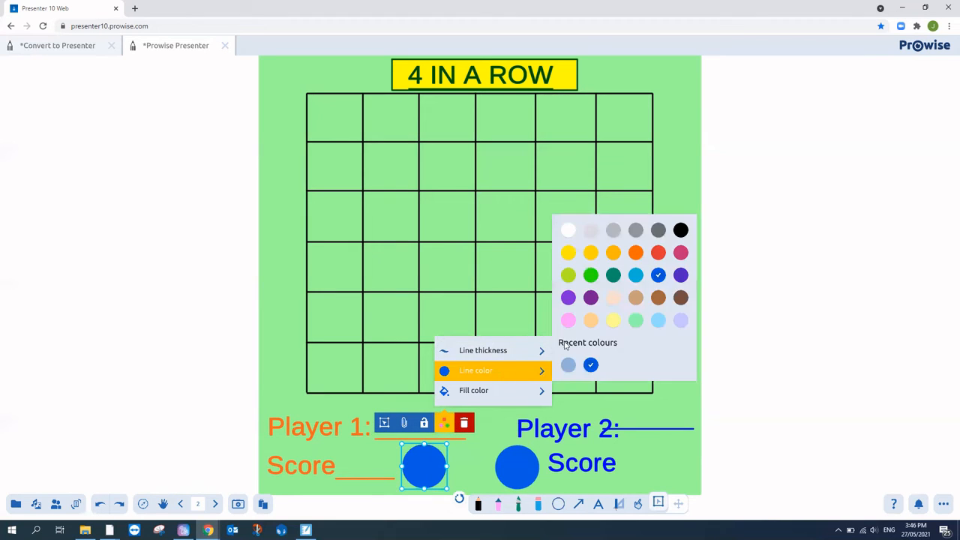
left_click(635, 253)
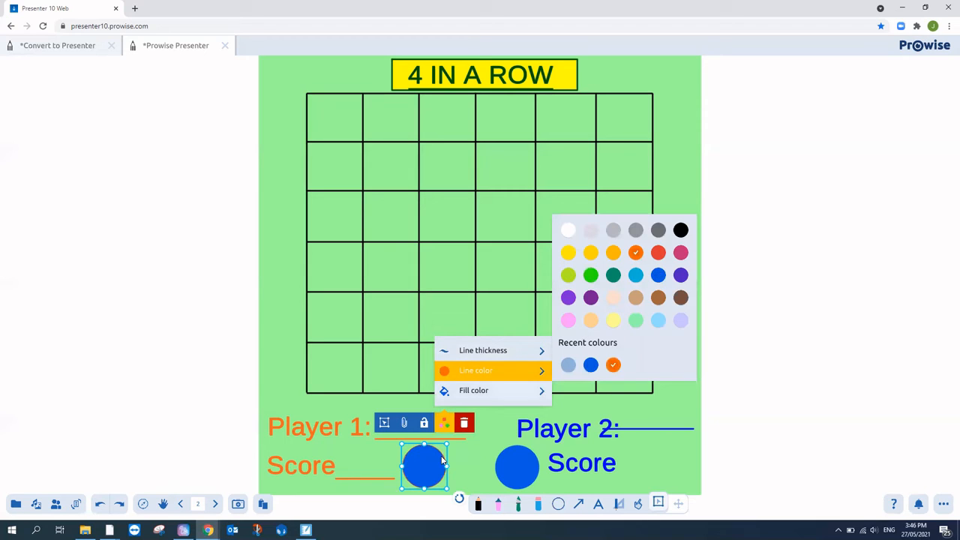
left_click(480, 396)
left_click(613, 385)
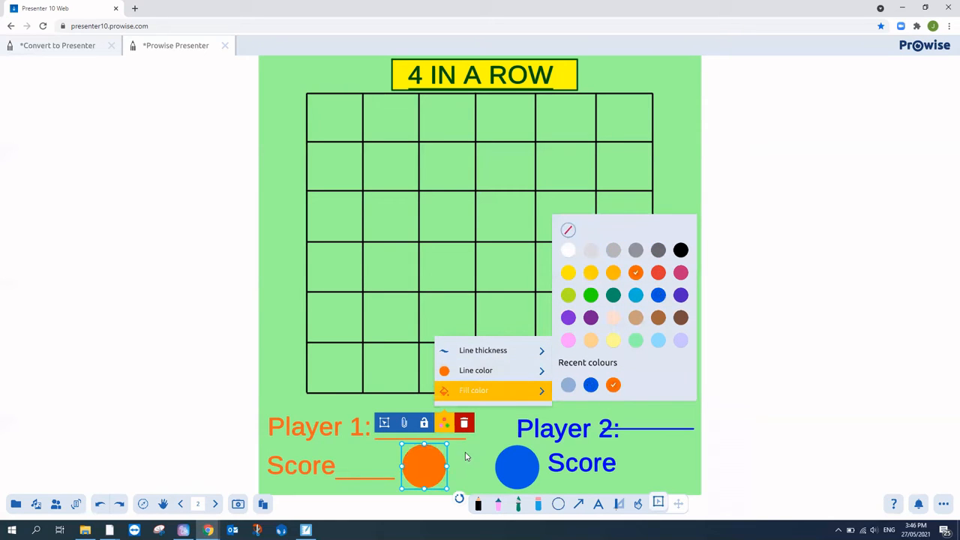
left_click(465, 456)
mouse_move(510, 467)
left_mouse_down()
mouse_move(479, 364)
mouse_move(507, 351)
mouse_move(491, 476)
mouse_move(513, 471)
left_mouse_up()
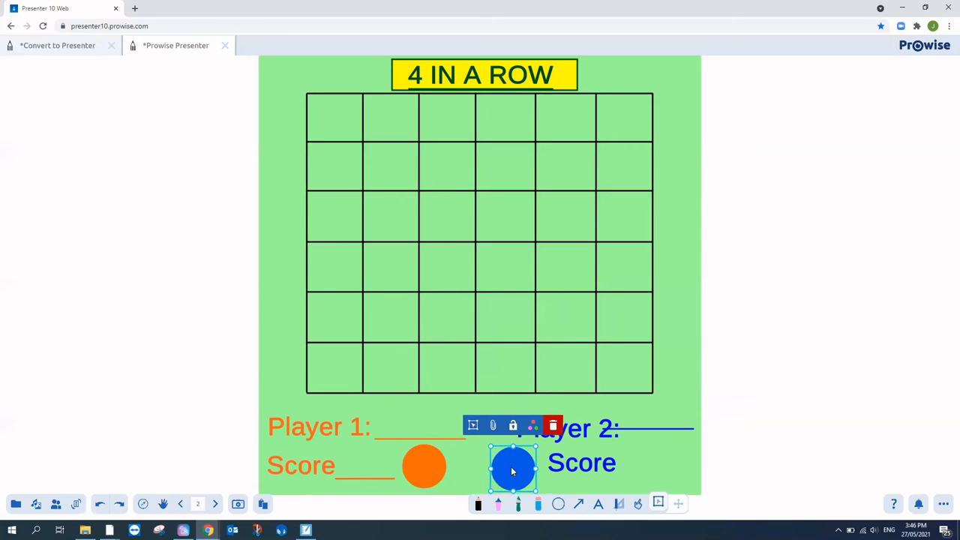
Step: Set the blue counter to infinite duplication and drop blue counters onto the grid
left_click(472, 425)
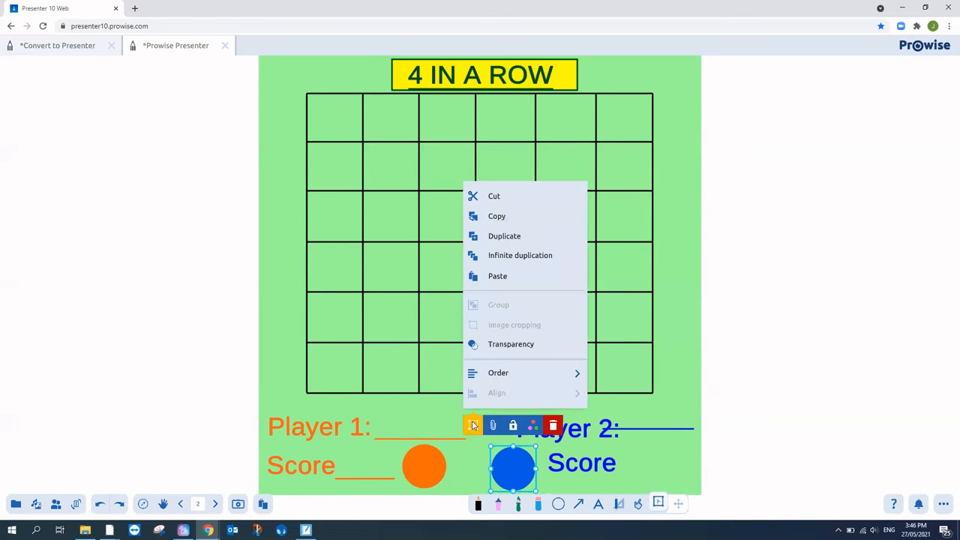
left_click(505, 255)
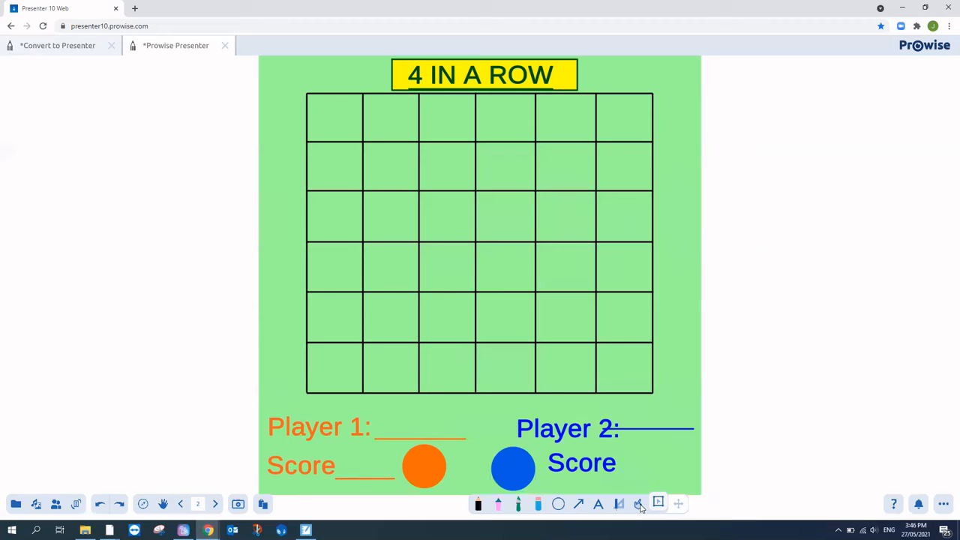
left_click_drag(513, 466, 481, 437)
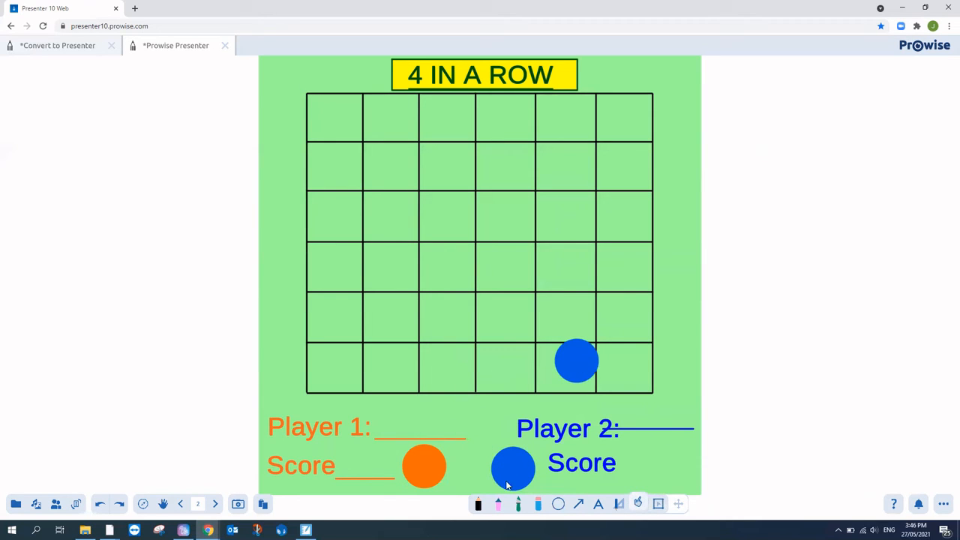
left_click_drag(514, 474, 492, 310)
left_click_drag(527, 473, 386, 326)
mouse_move(439, 477)
left_mouse_down()
mouse_move(500, 390)
mouse_move(431, 474)
left_mouse_up()
Step: Set the orange counter to infinite duplication and drop two orange counters onto the grid
left_click(658, 503)
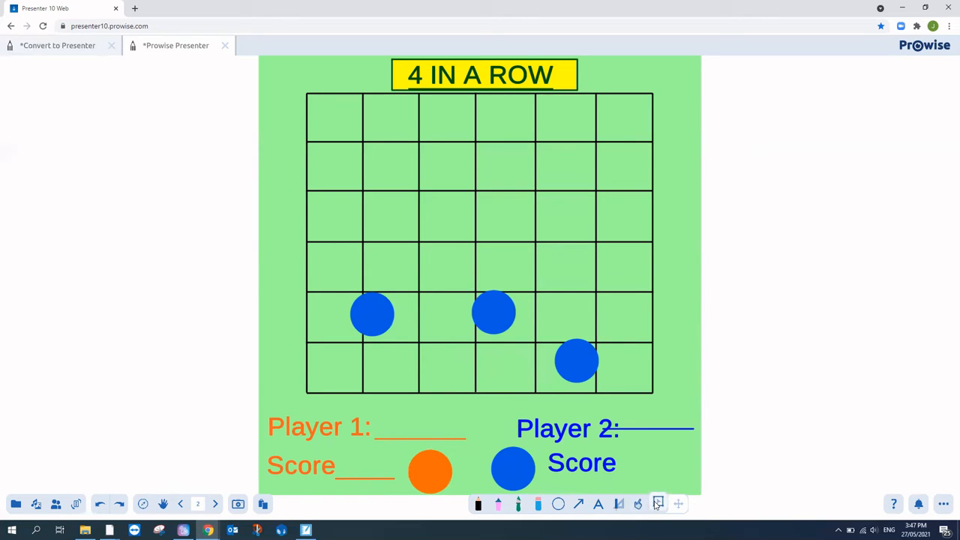
left_click(437, 471)
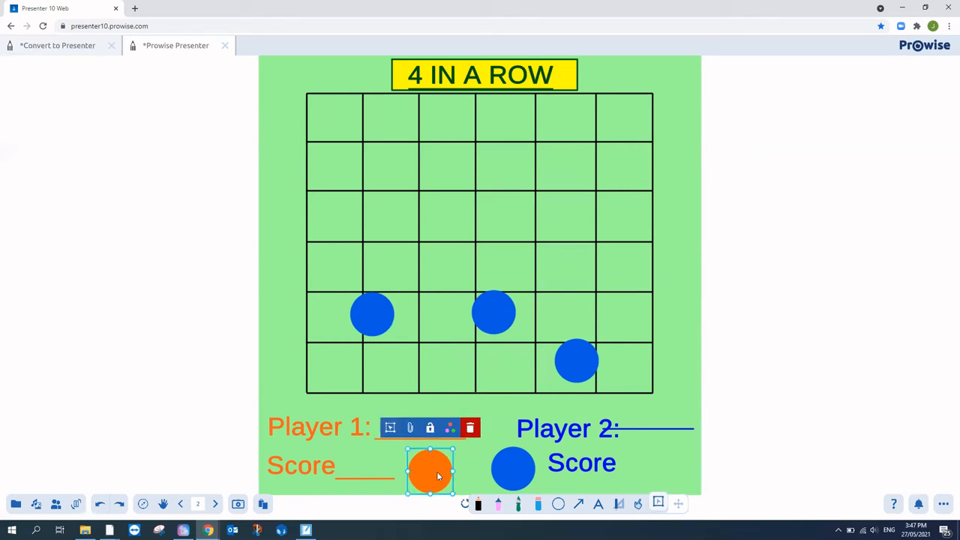
left_click(390, 428)
left_click(439, 258)
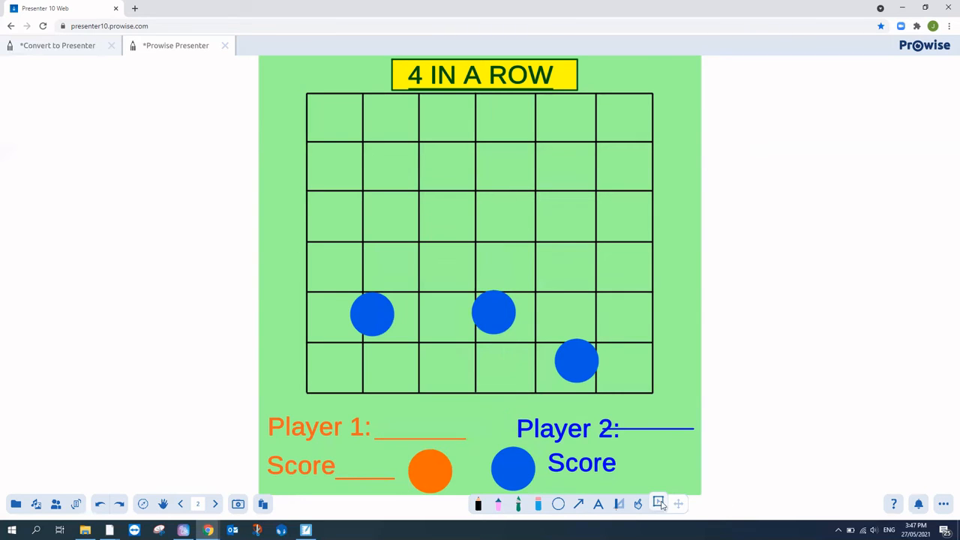
left_click(638, 503)
left_click_drag(431, 470, 514, 363)
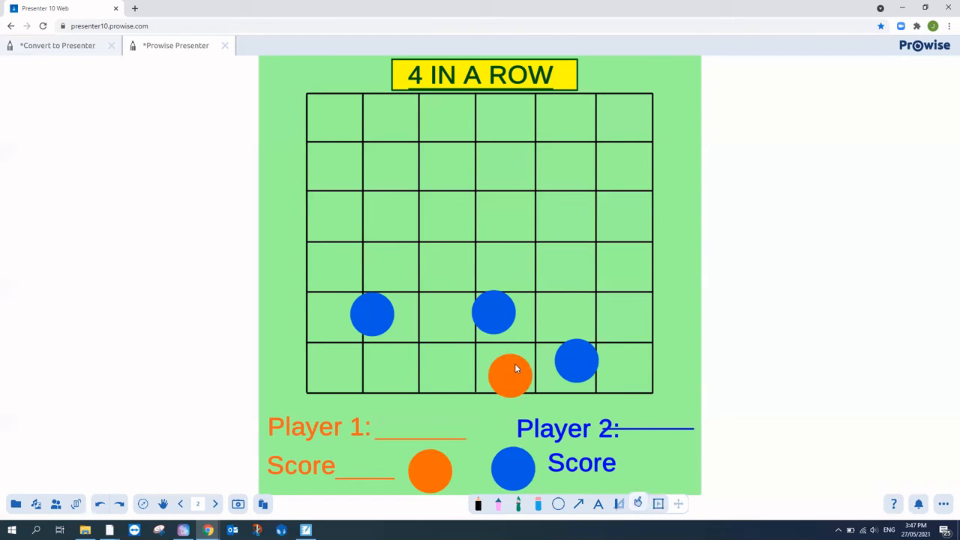
left_click_drag(430, 470, 438, 368)
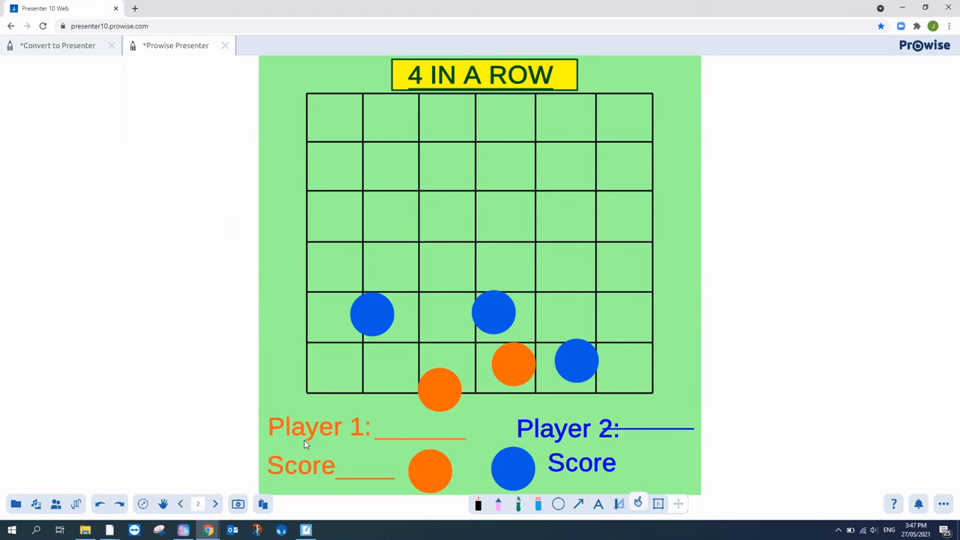
Step: Close the 4 in a Row game without saving and start a new blank file
left_click(225, 46)
left_click(515, 294)
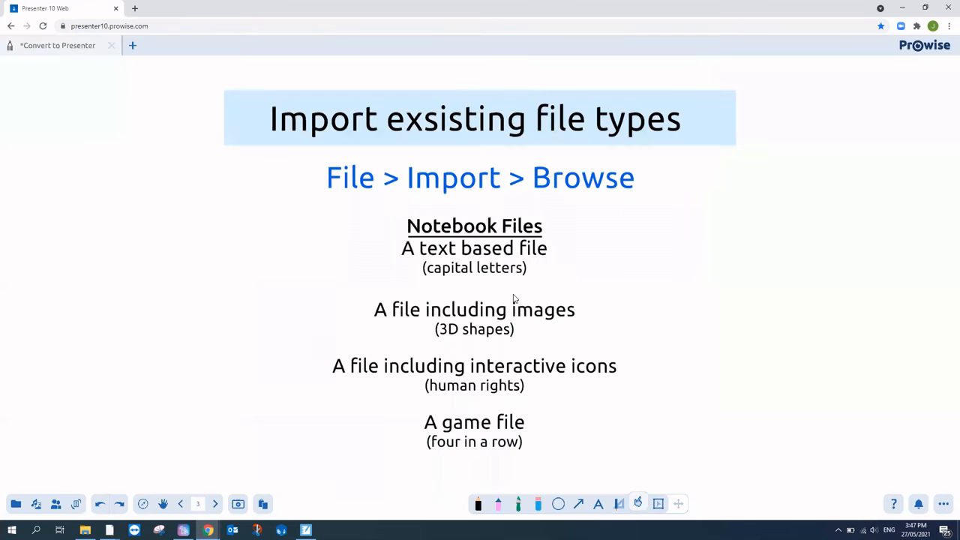
left_click(132, 45)
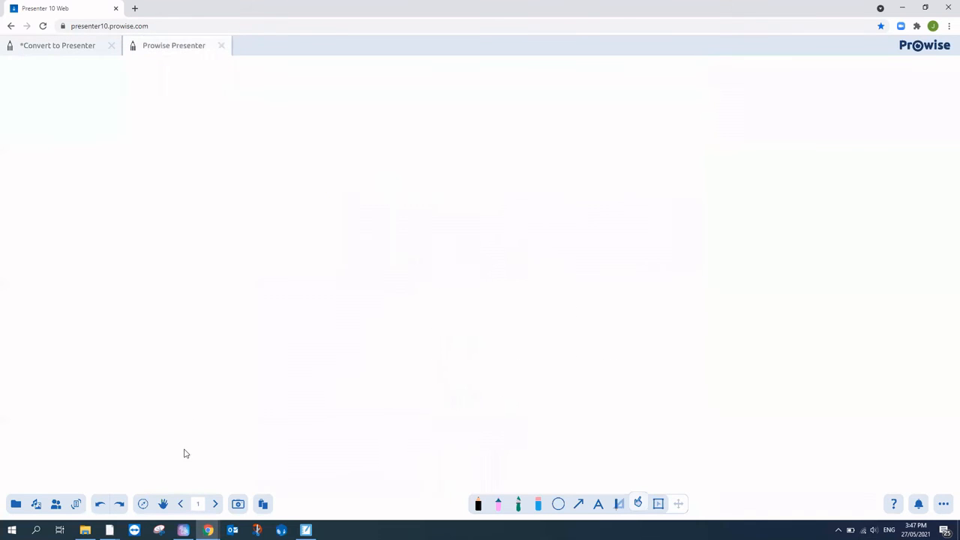
left_click(16, 504)
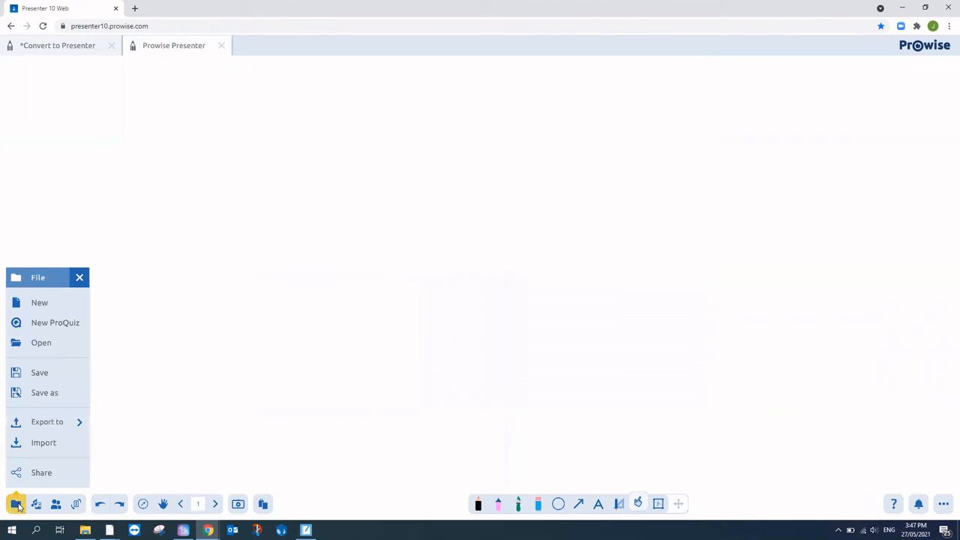
Step: Upload ELB (SSLeD Presentation 20.01.2021).pptx and import its Page 1 and Page 2
left_click(48, 447)
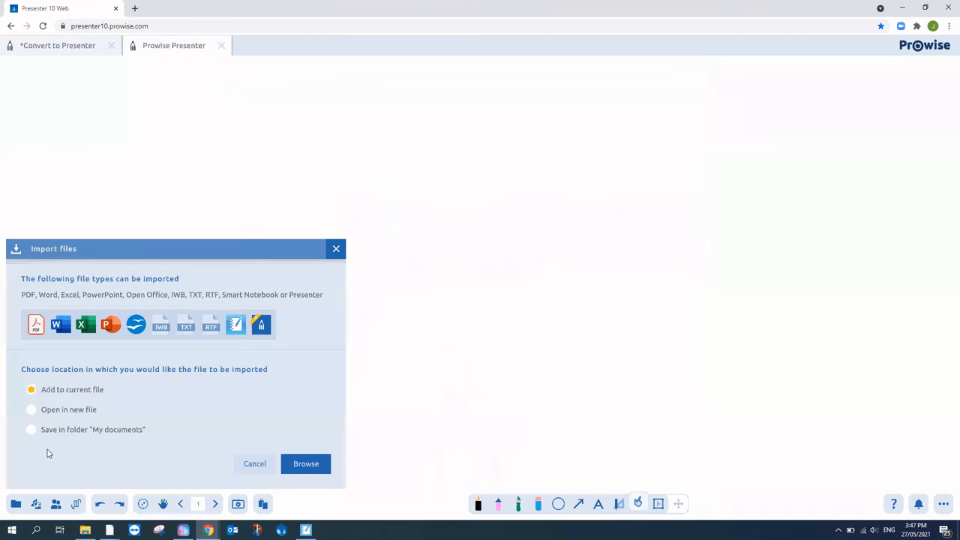
left_click(312, 469)
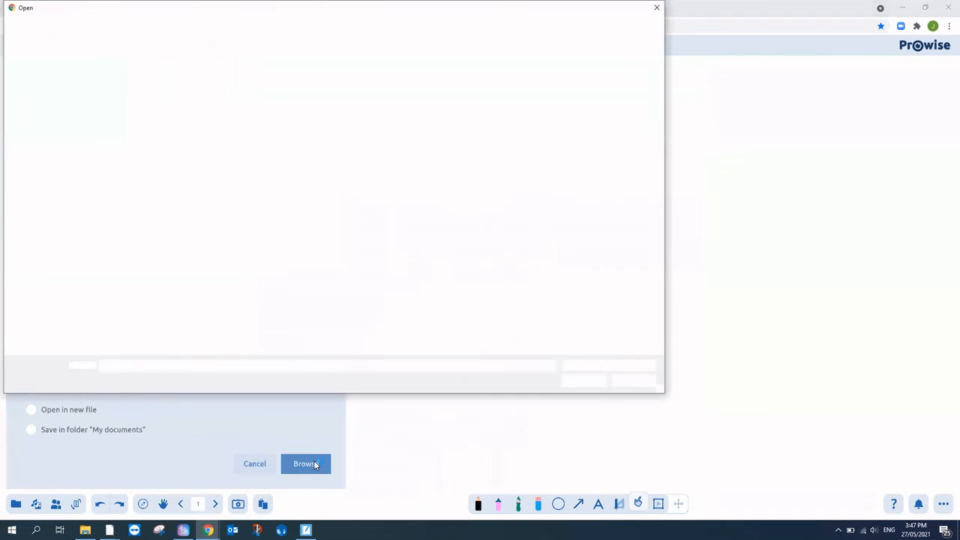
left_click(147, 126)
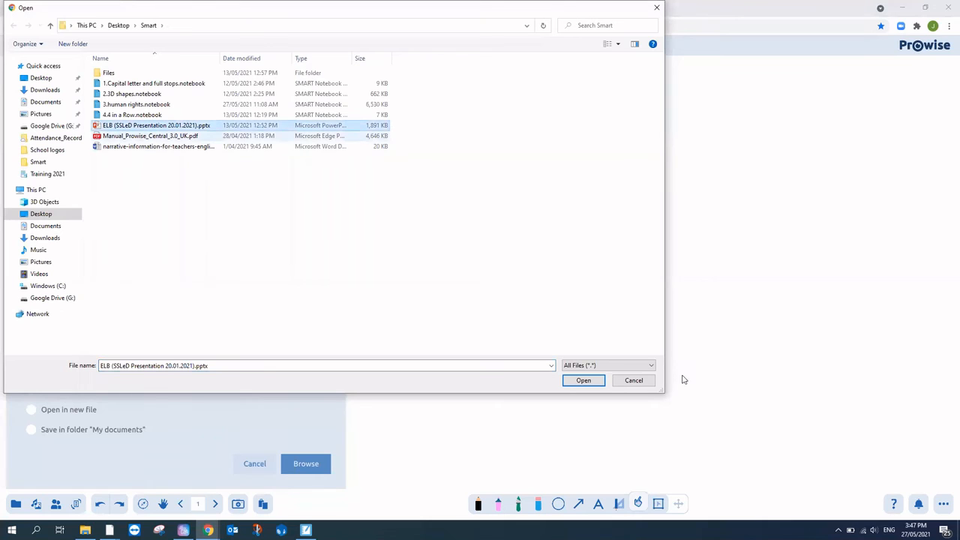
left_click(592, 383)
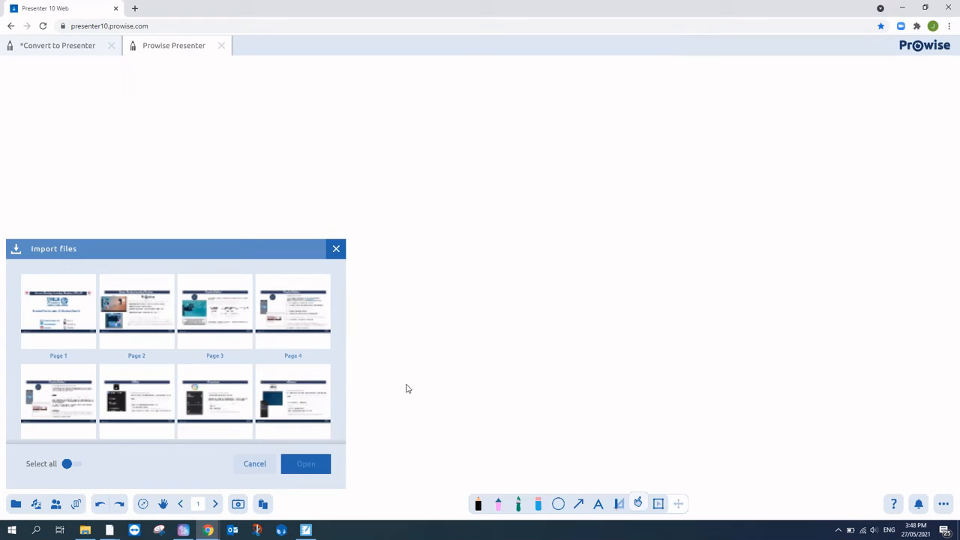
left_click(65, 328)
left_click(124, 318)
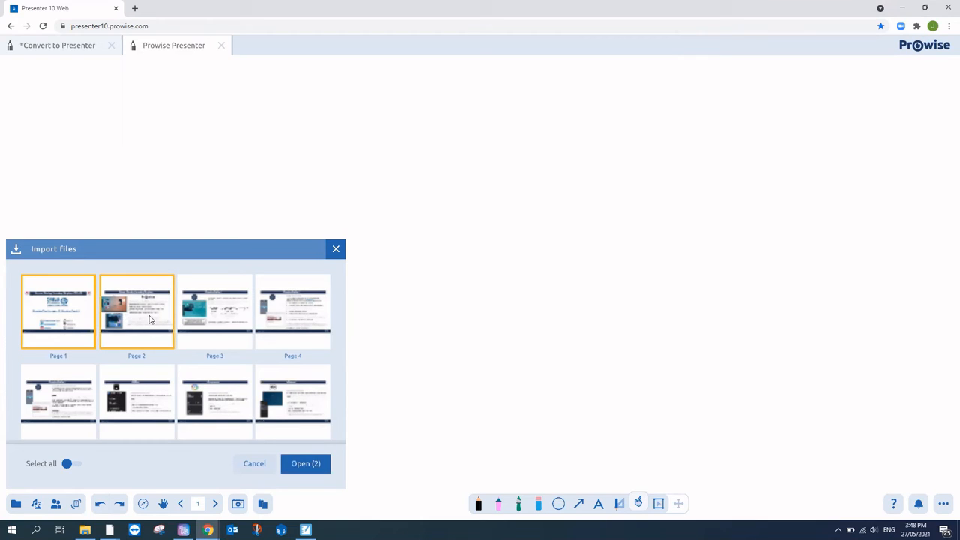
left_click(299, 464)
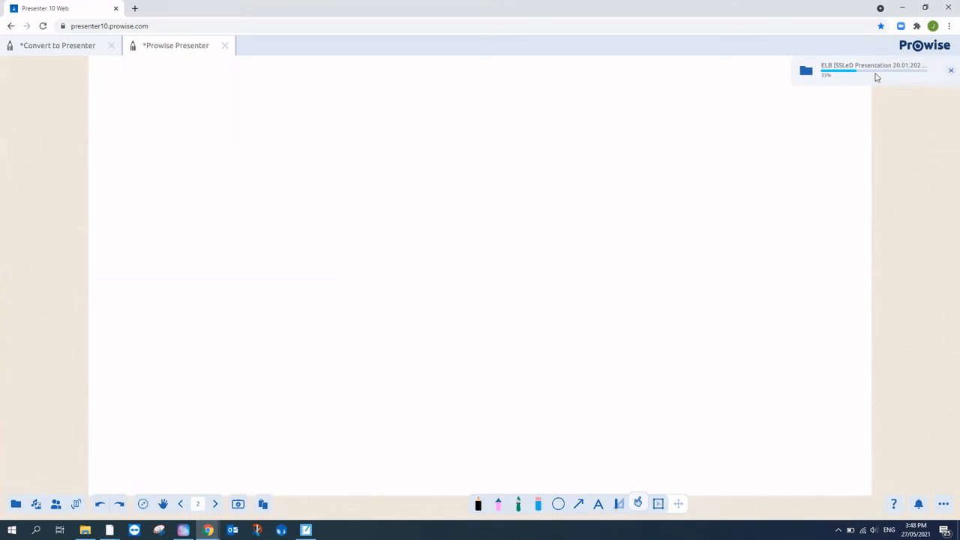
Step: Unlock the imported slide image and shrink it into the upper left
left_click(657, 503)
left_click(655, 372)
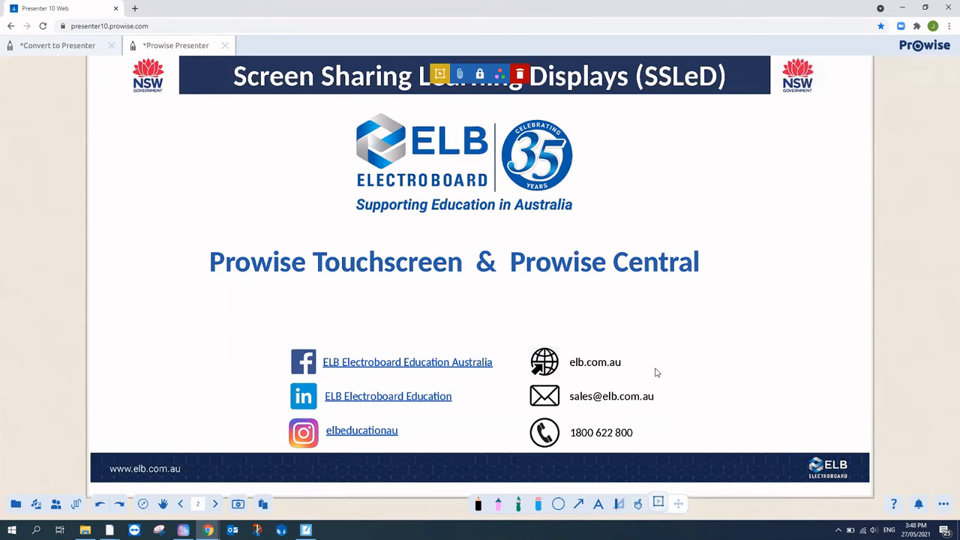
left_click(480, 74)
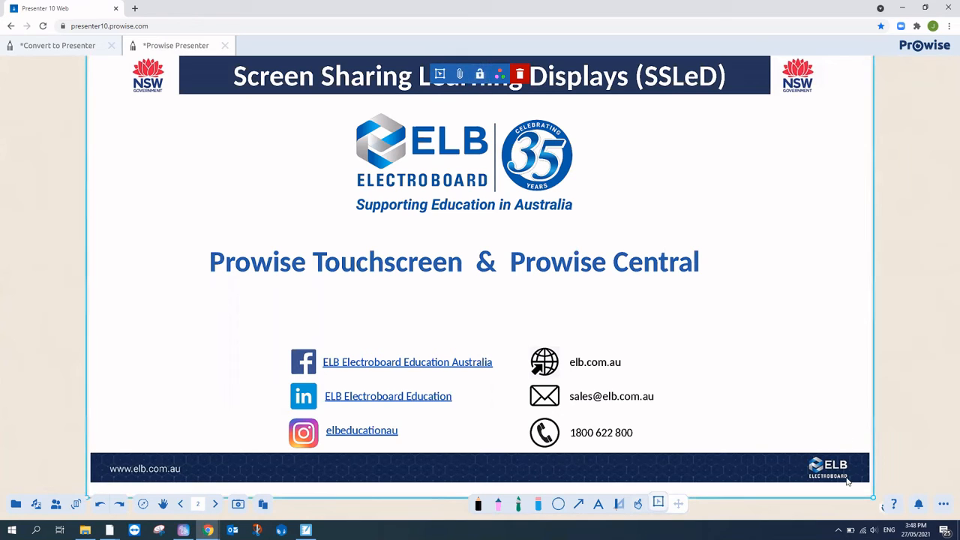
mouse_move(775, 429)
left_mouse_down()
mouse_move(739, 485)
mouse_move(958, 453)
mouse_move(773, 428)
left_mouse_up()
left_click_drag(842, 514, 585, 335)
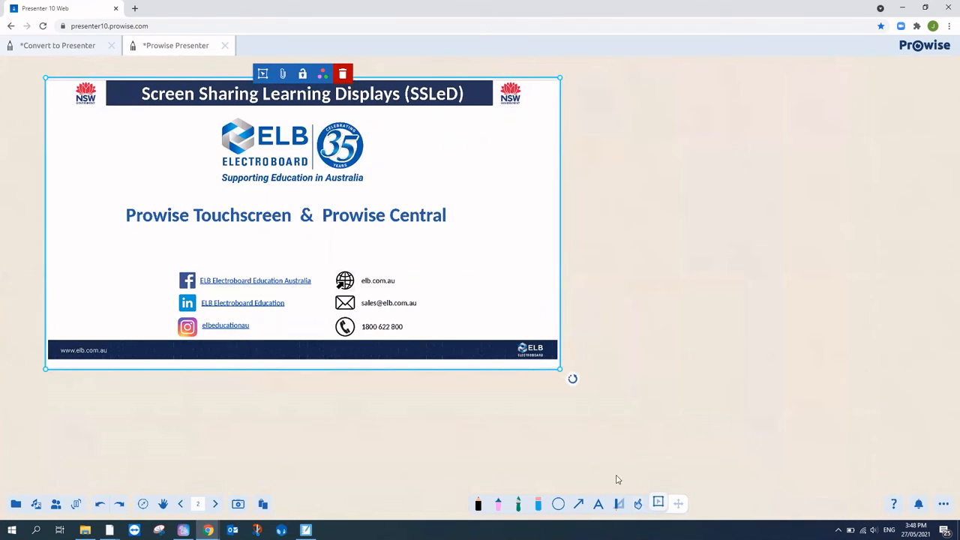
Step: Draw a green arrow pointing at the Prowise Touchscreen & Prowise Central line
left_click(578, 504)
left_click(578, 458)
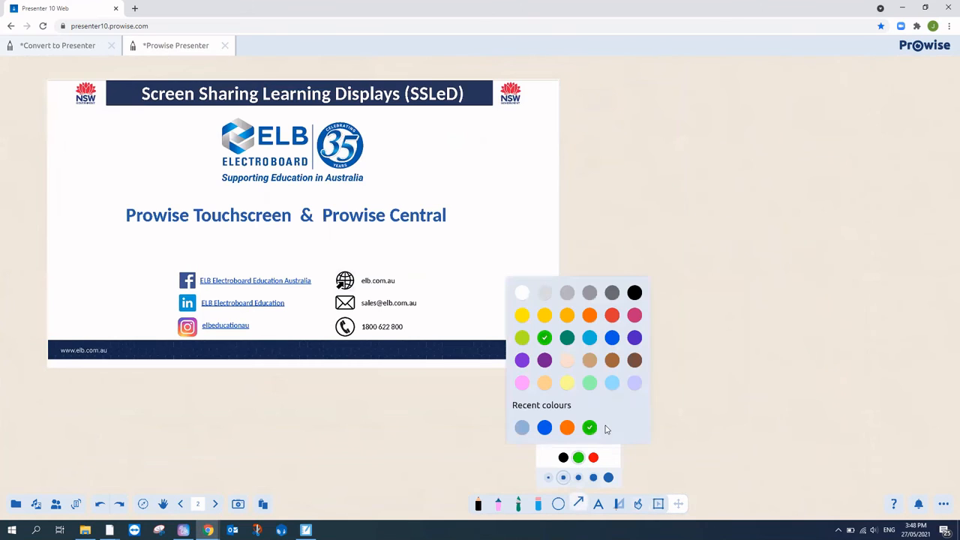
left_click_drag(726, 194, 474, 212)
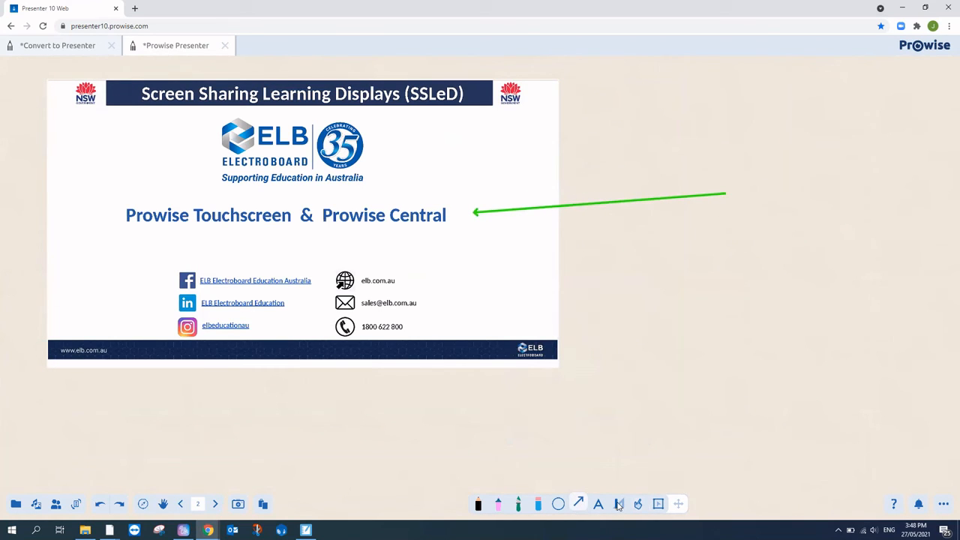
left_click(562, 503)
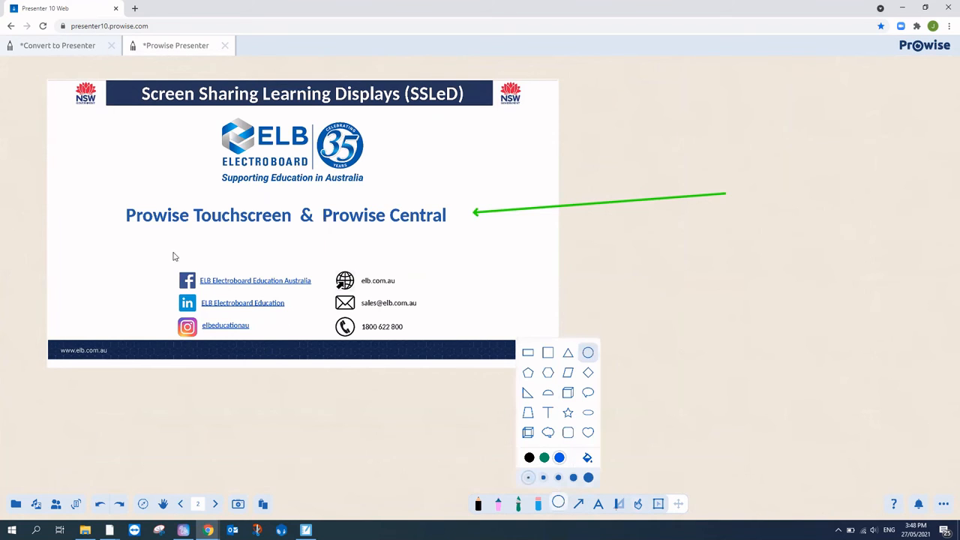
Step: Draw a blue circle and move it to the slide's lower-left corner
left_click_drag(173, 254, 271, 355)
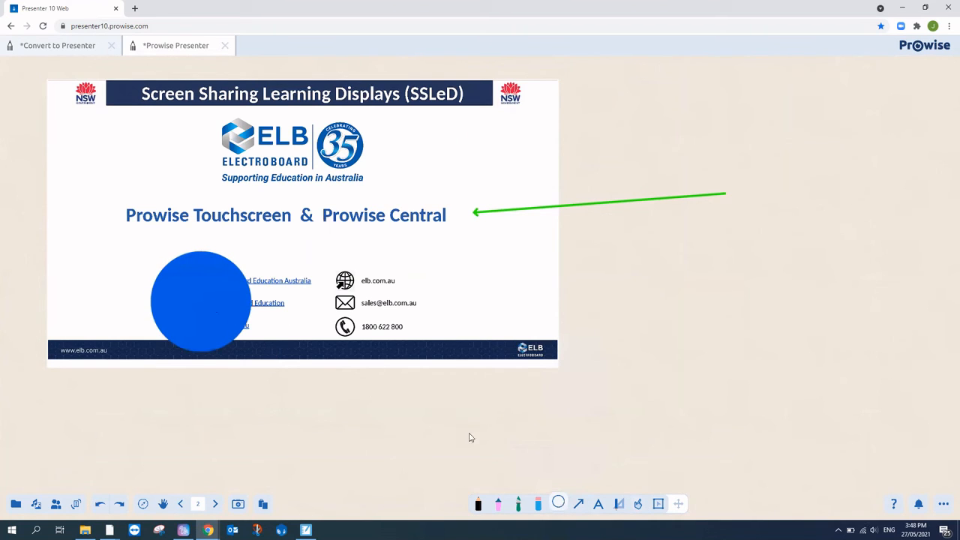
left_click(656, 505)
left_click(240, 315)
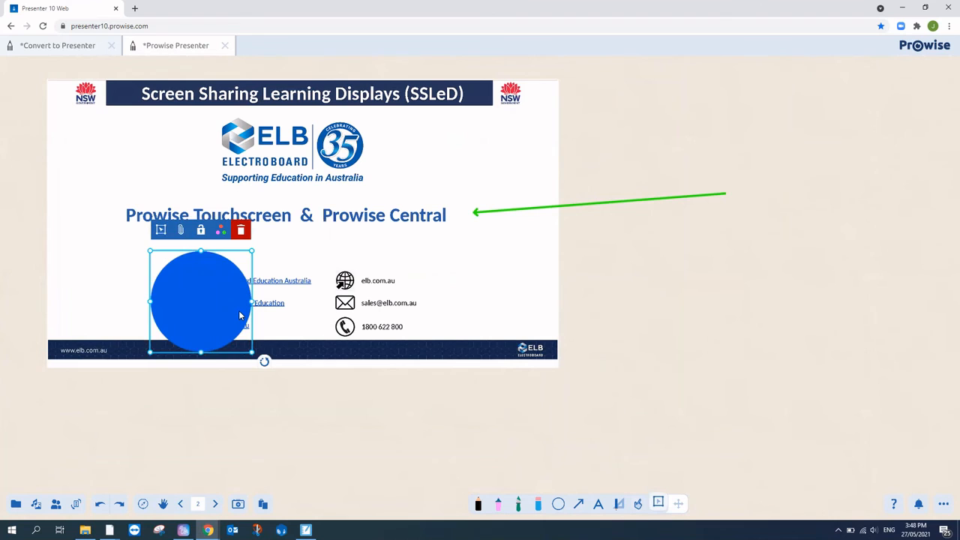
left_click_drag(240, 314, 117, 302)
left_click(166, 366)
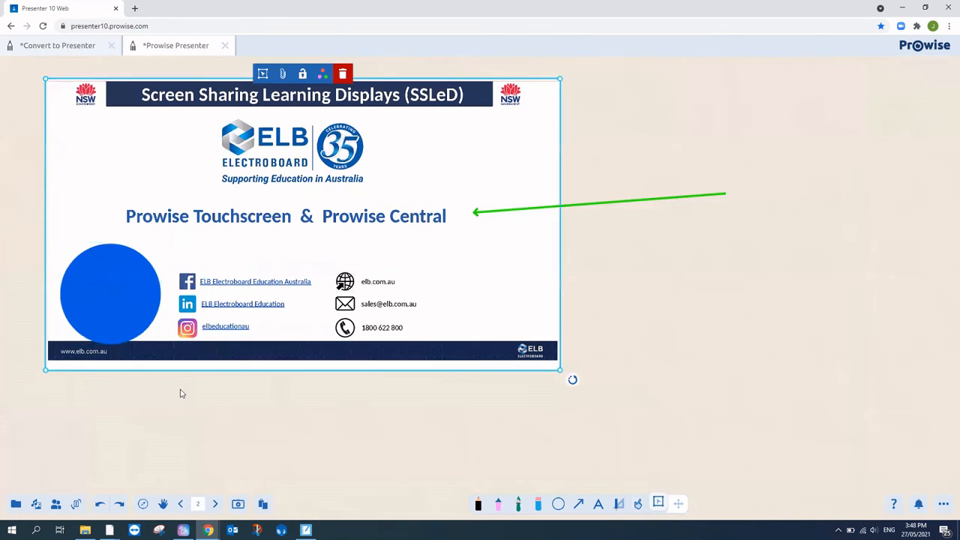
Step: Cover the Prowise Touchscreen heading with a white-filled rectangle
left_click(558, 503)
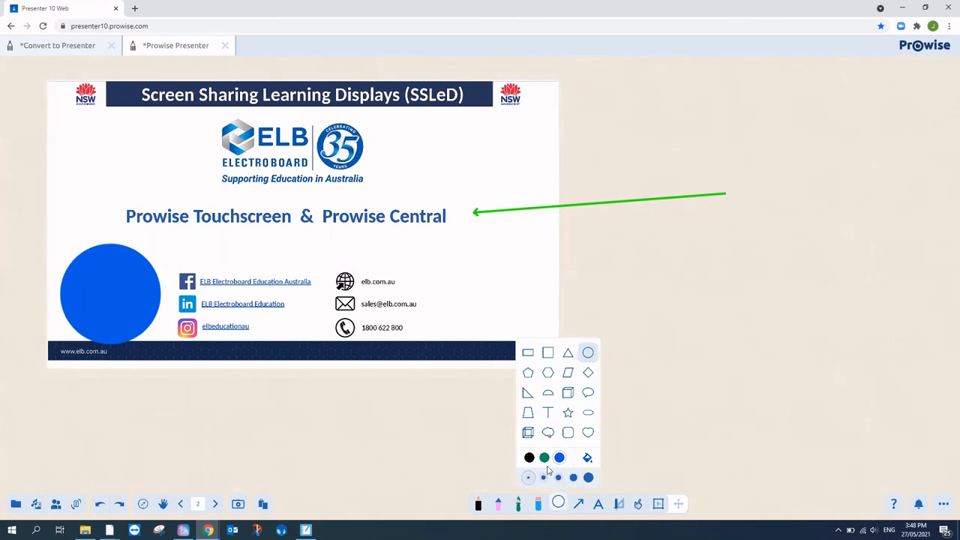
left_click(528, 353)
left_click(560, 458)
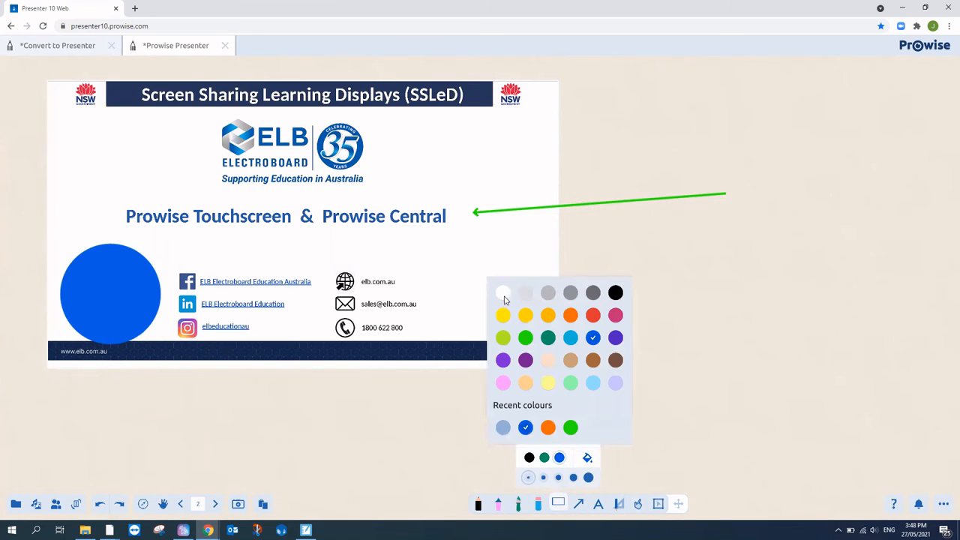
left_click(507, 301)
left_click(559, 501)
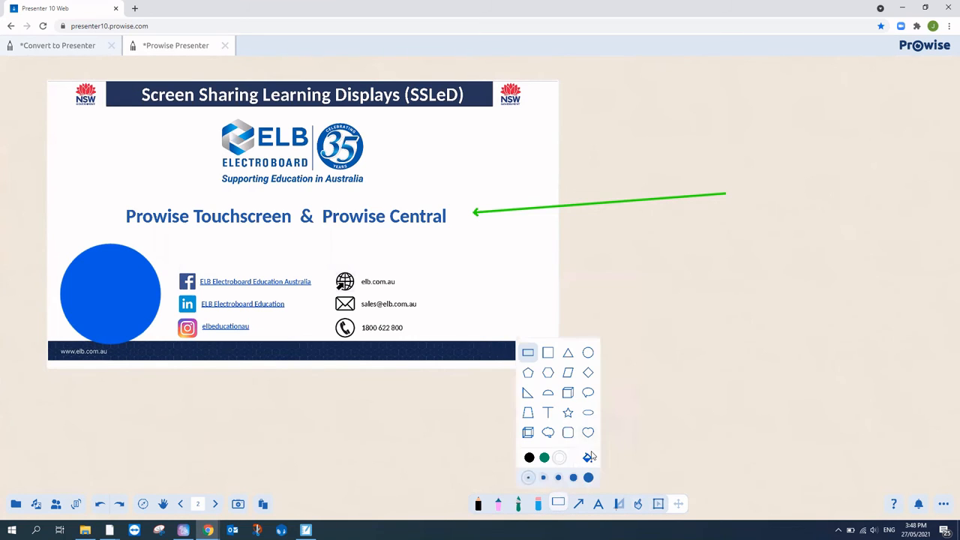
left_click(587, 457)
left_click(621, 425)
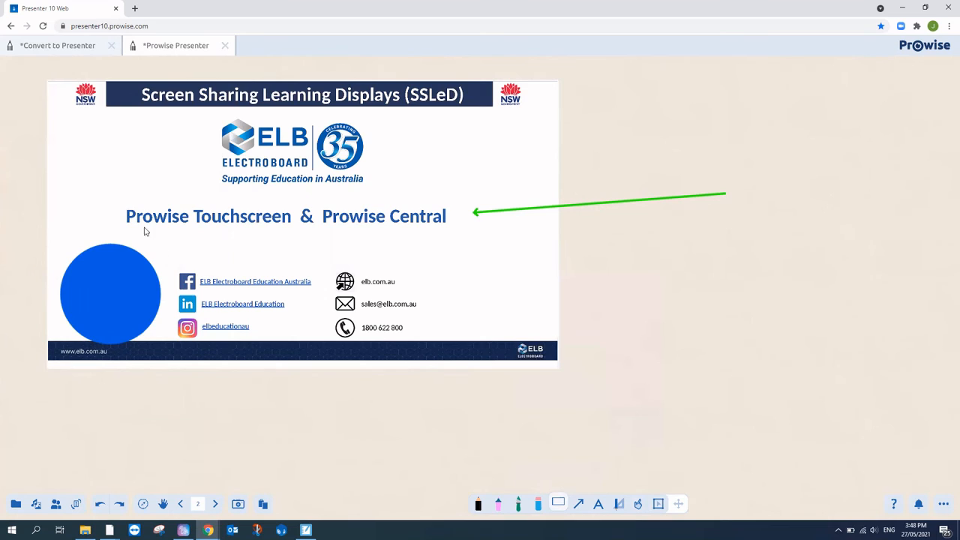
mouse_move(124, 209)
left_mouse_down()
mouse_move(244, 226)
mouse_move(452, 235)
left_mouse_up()
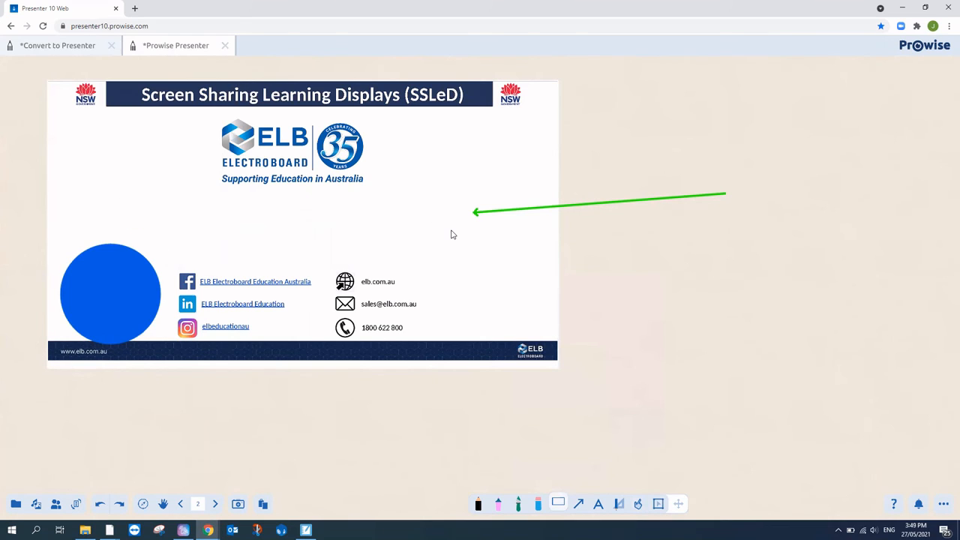
Step: Lock the white rectangle covering the heading in place
left_click(659, 505)
left_click(389, 211)
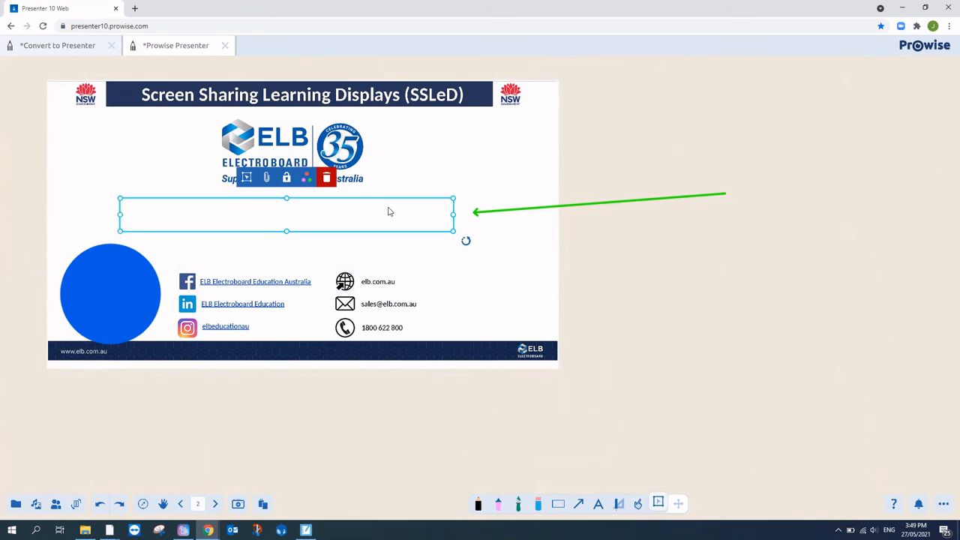
left_click(287, 178)
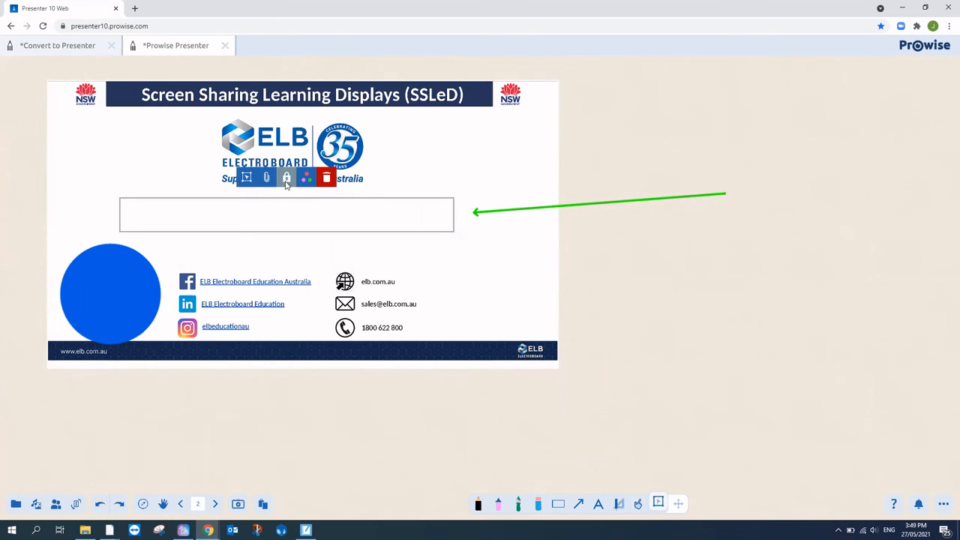
Step: Start a text box on the slide, discard it empty, and reselect the slide image
left_click(422, 171)
left_click(597, 503)
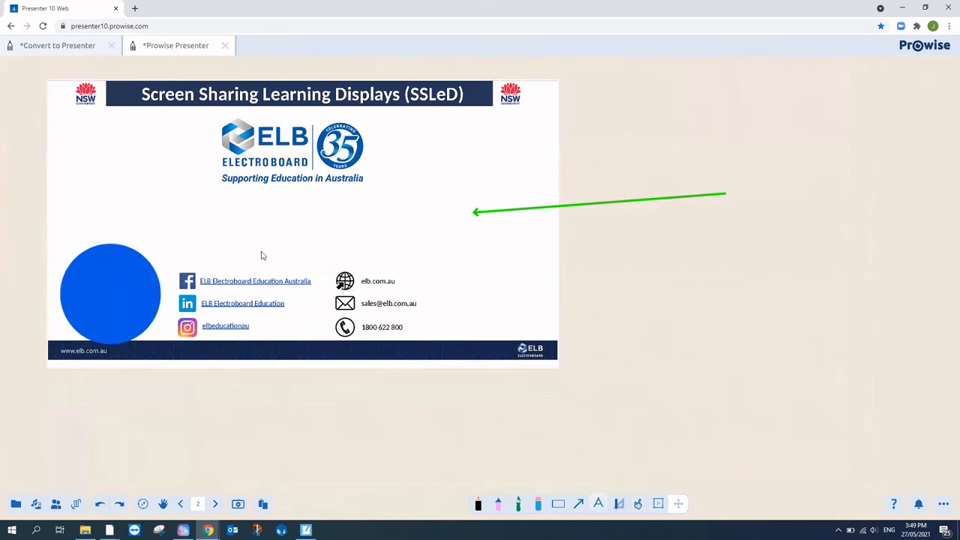
left_click(180, 208)
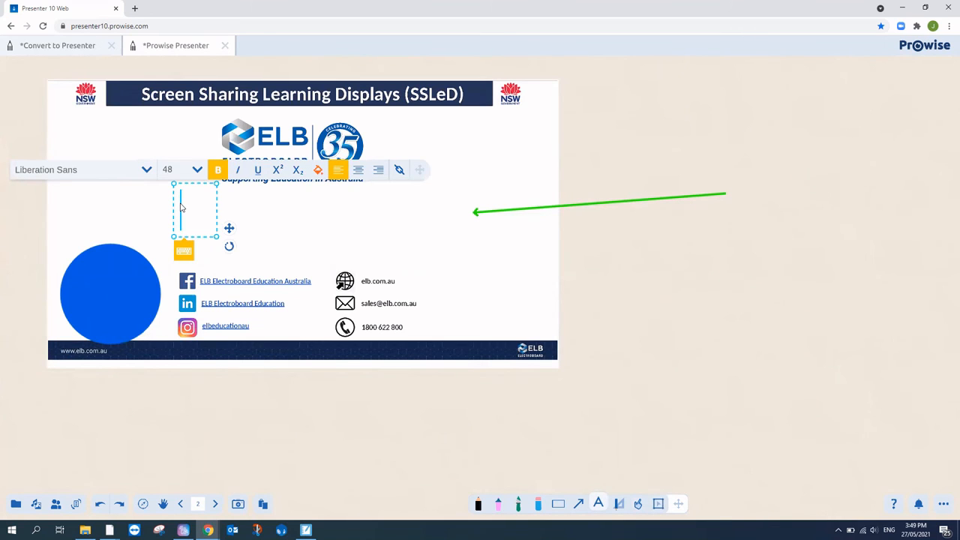
left_click(673, 476)
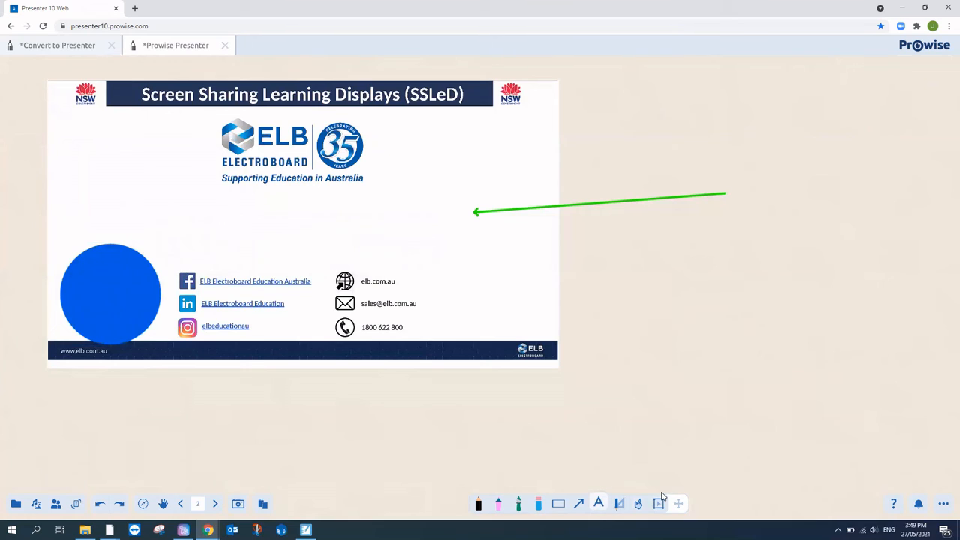
left_click(658, 504)
left_click(399, 169)
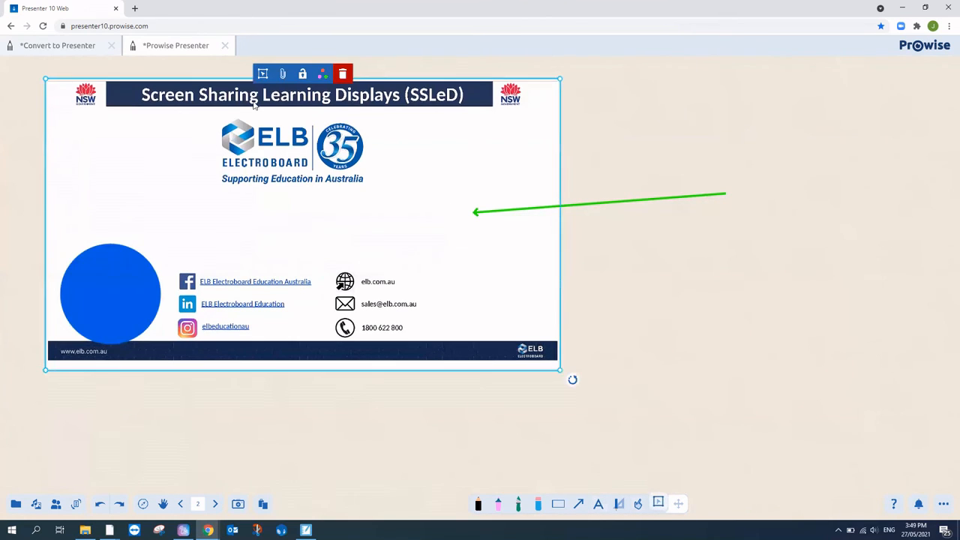
Step: Look at the slide's attachment and link options, then close the edited ELB slide file
left_click(284, 74)
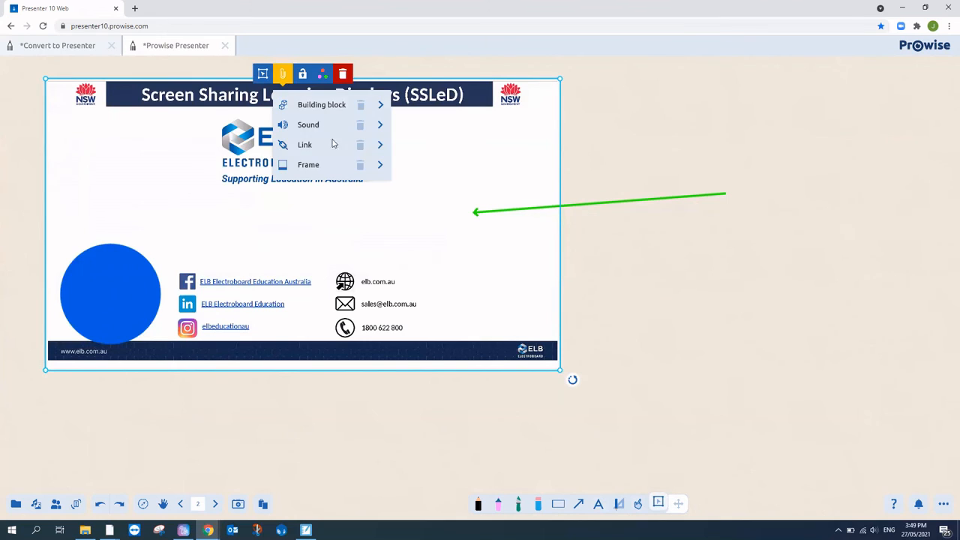
left_click(380, 147)
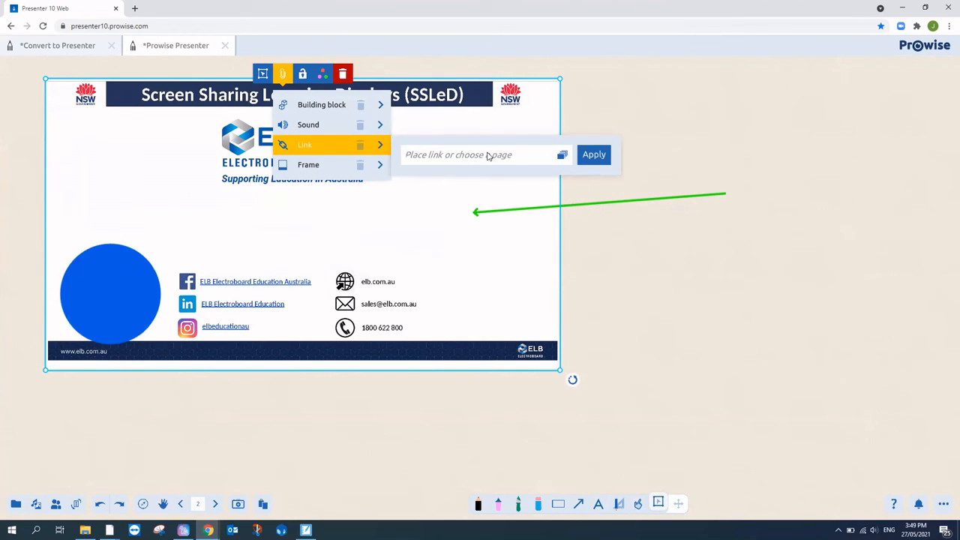
left_click(389, 413)
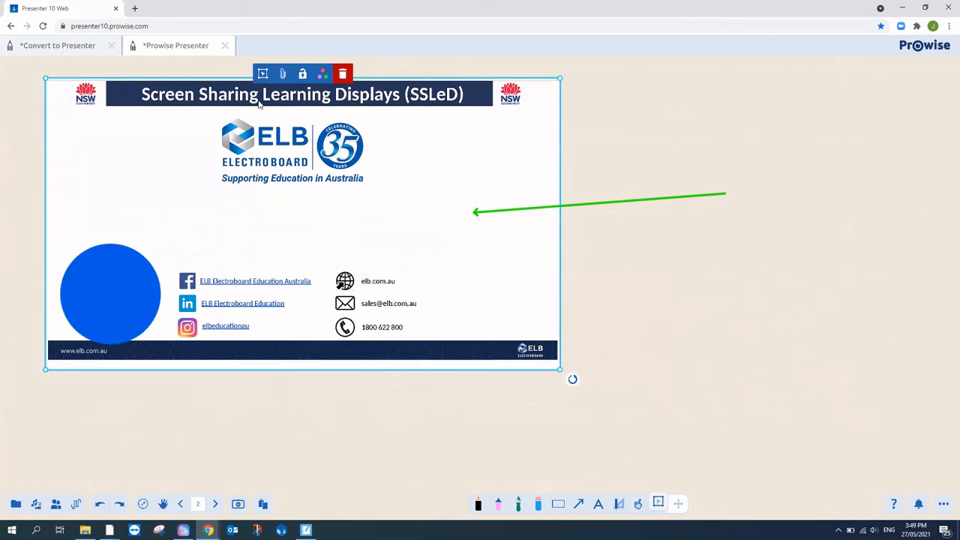
left_click(224, 45)
Step: Close the slide file without saving and start an import in a new blank file
left_click(517, 291)
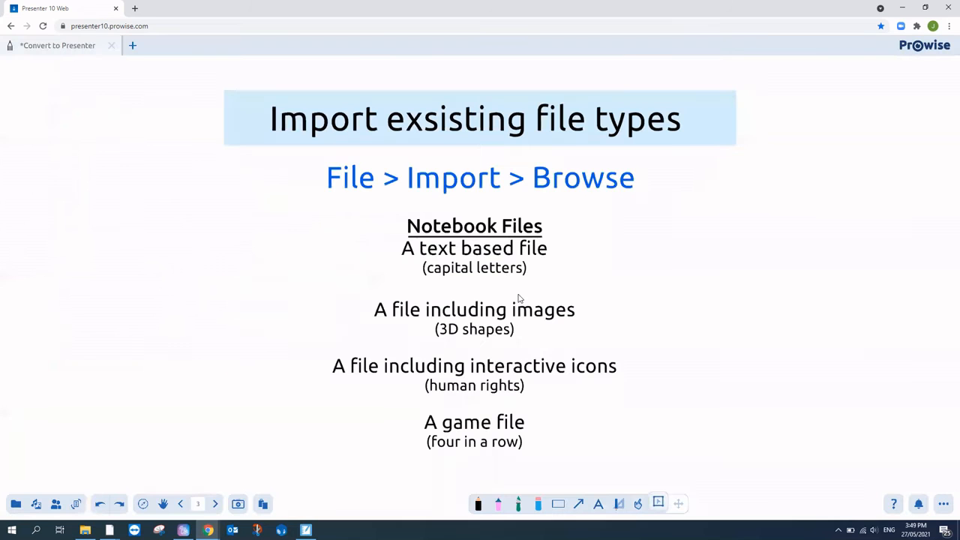
left_click(134, 45)
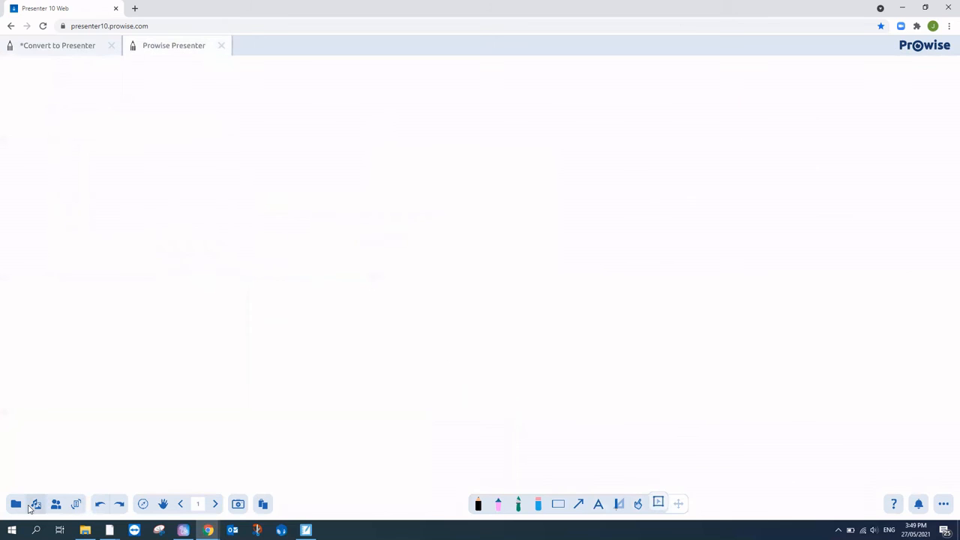
left_click(16, 503)
left_click(46, 446)
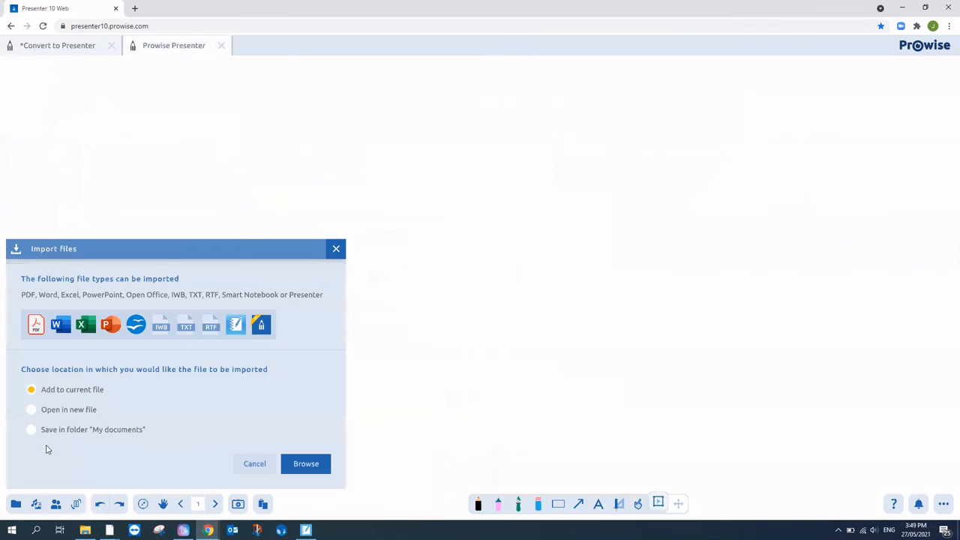
Step: Import page 1 of narrative-information-for-teachers-english-early-stage-1.docx into the new file
left_click(307, 463)
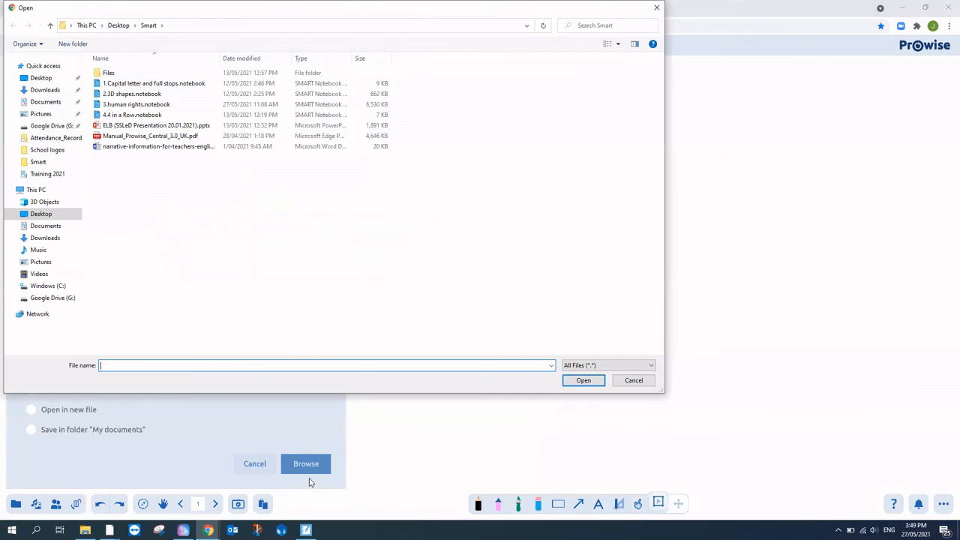
left_click(131, 148)
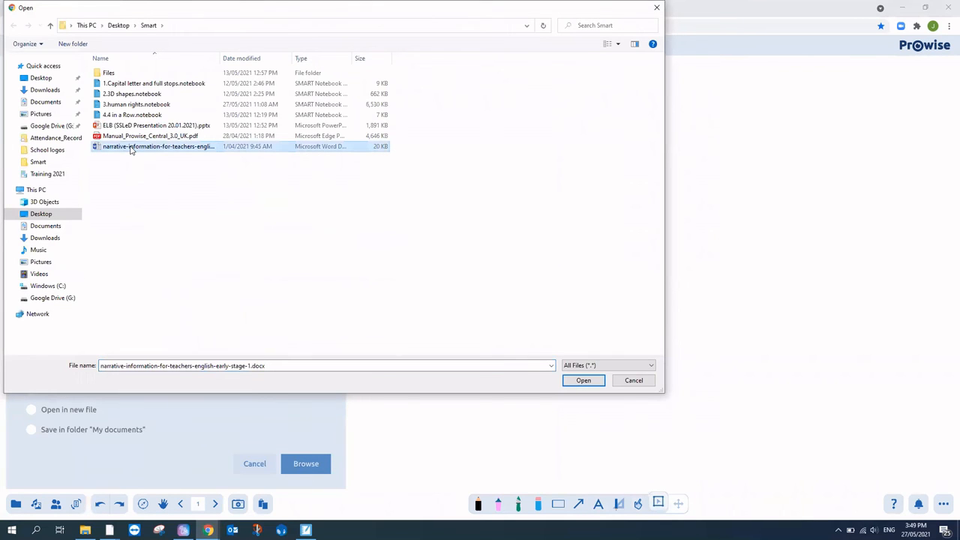
left_click(583, 381)
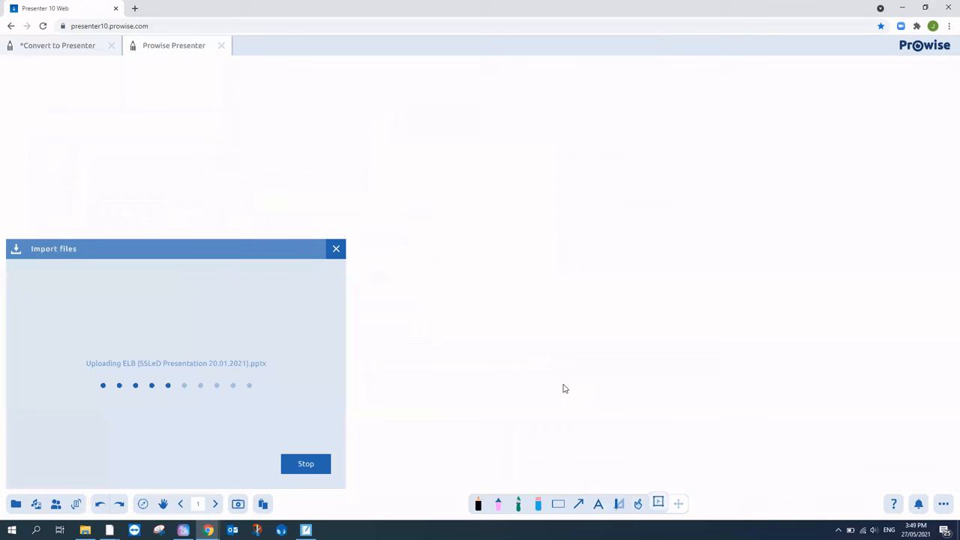
left_click(50, 301)
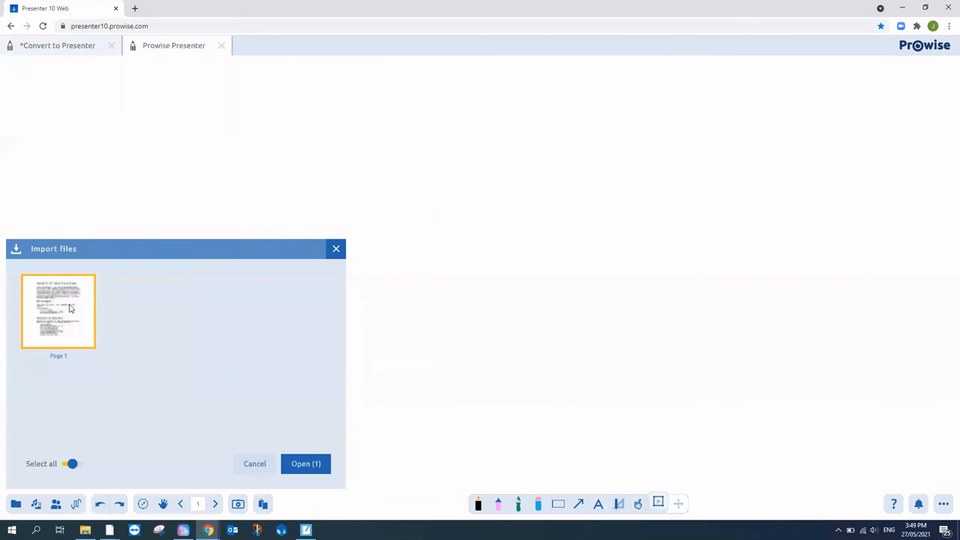
left_click(303, 463)
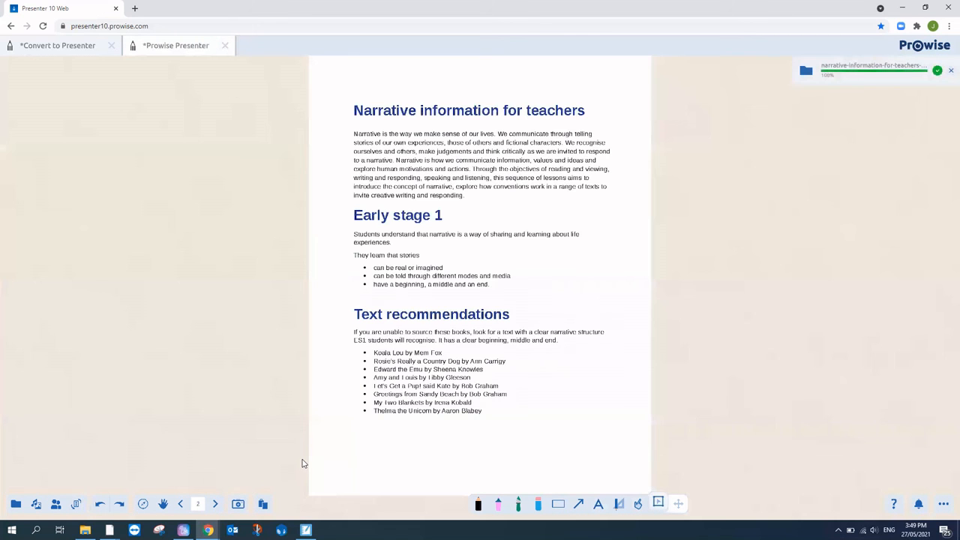
left_click(497, 504)
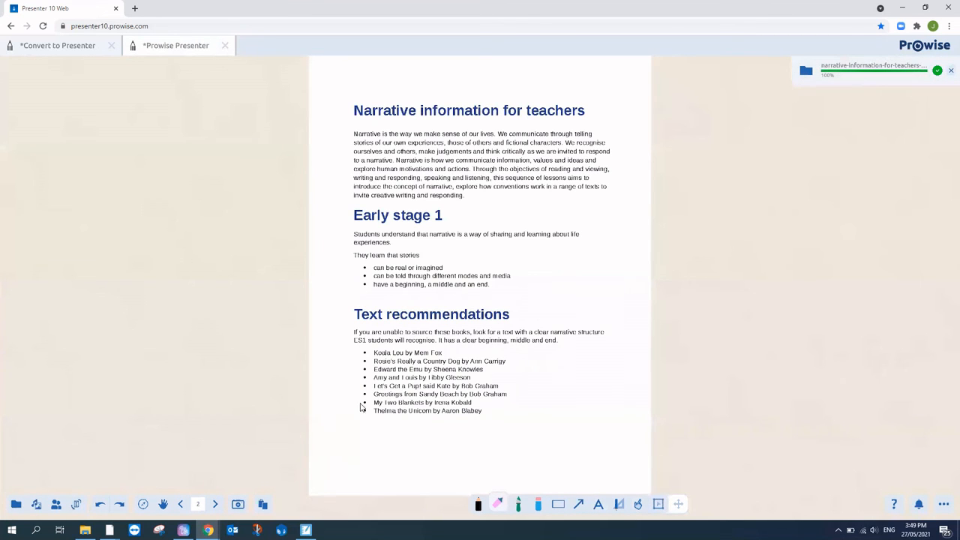
Step: Highlight 'Thelma the Unicorn by Aaron Blabey' in pink and frame Early stage 1 with a no-fill green rectangle
left_click_drag(359, 410, 468, 420)
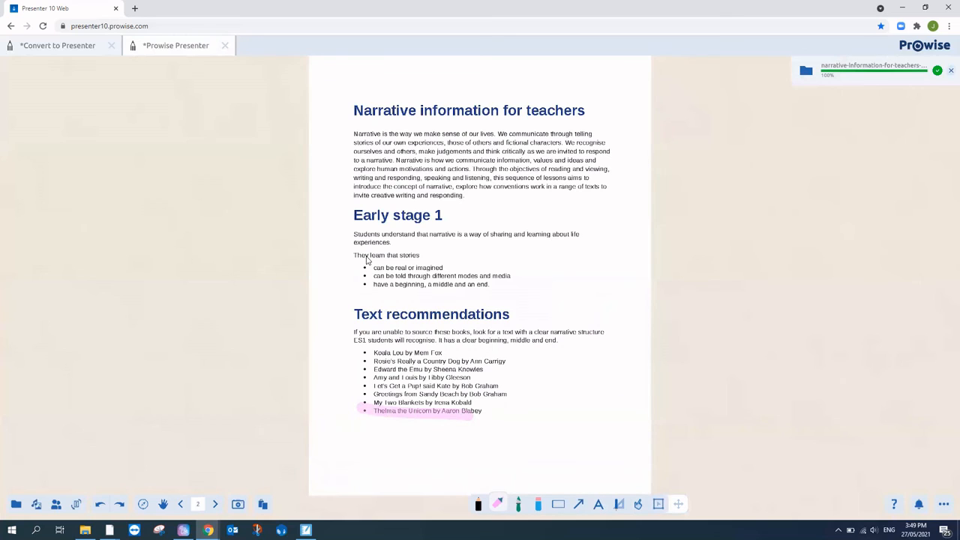
left_click(558, 504)
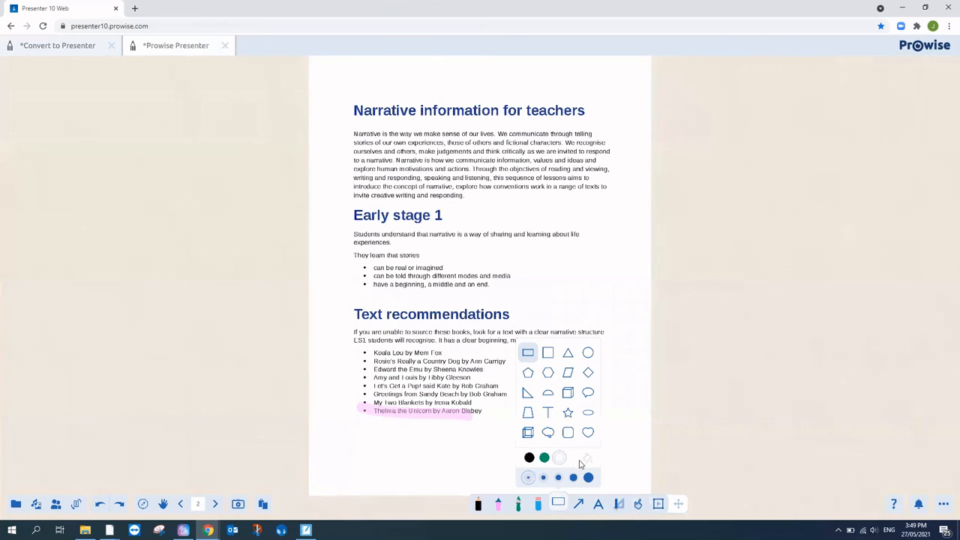
left_click(582, 458)
left_click(533, 275)
left_click(589, 473)
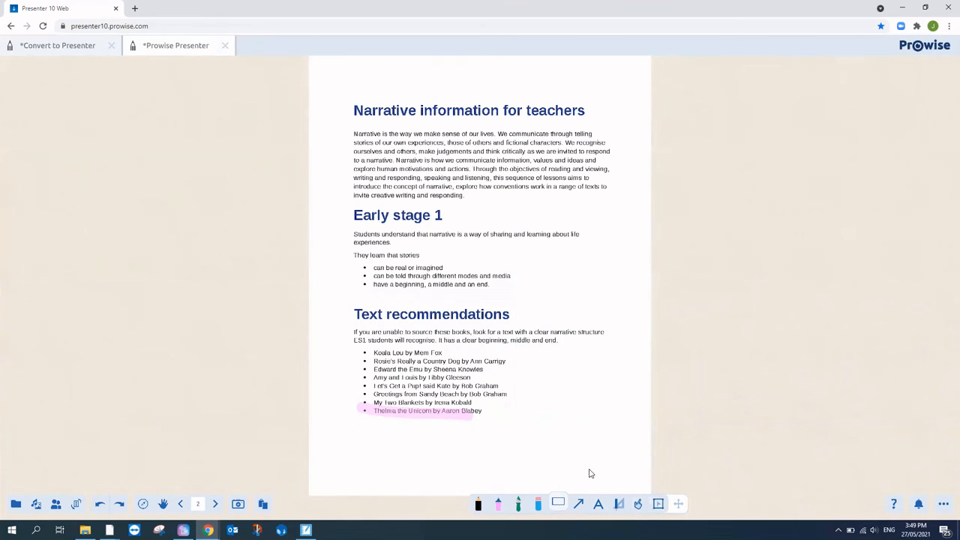
left_click(565, 503)
left_click(549, 458)
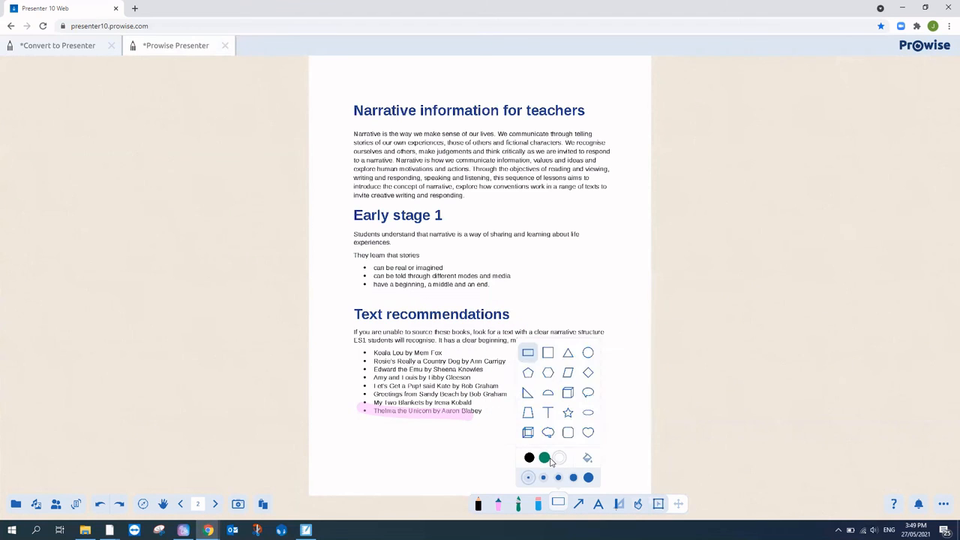
left_click_drag(345, 205, 603, 302)
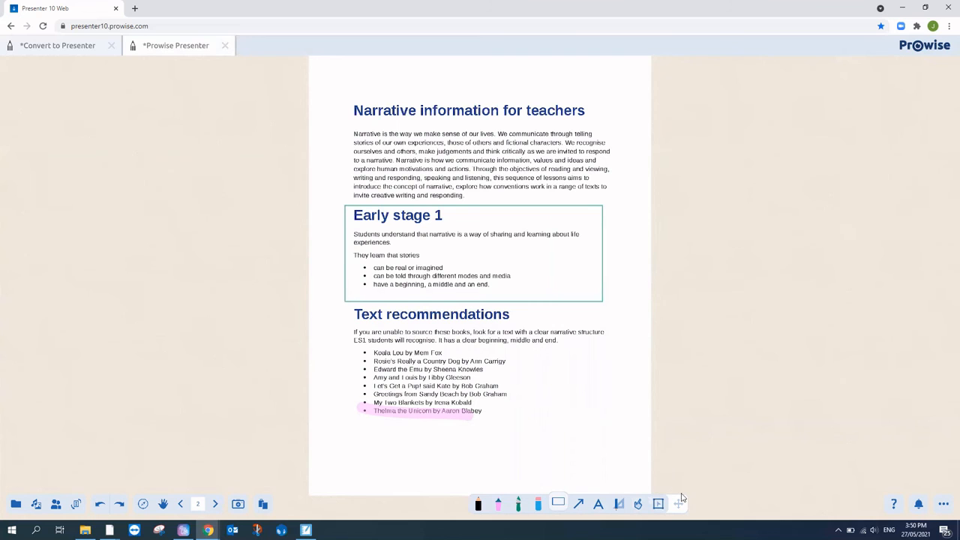
Step: Select the imported page image and nudge it slightly
left_click(658, 502)
left_click(588, 405)
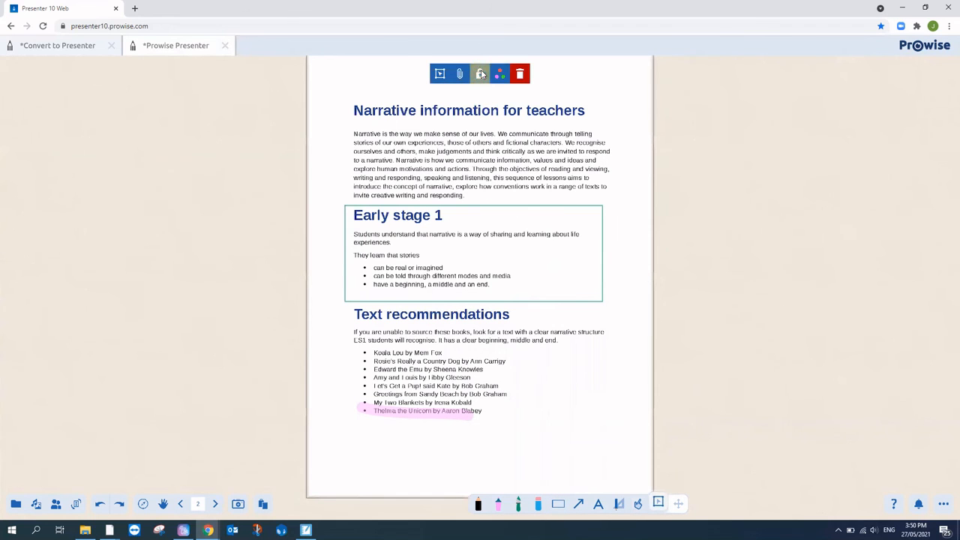
mouse_move(622, 153)
left_mouse_down()
mouse_move(350, 154)
mouse_move(625, 162)
left_mouse_up()
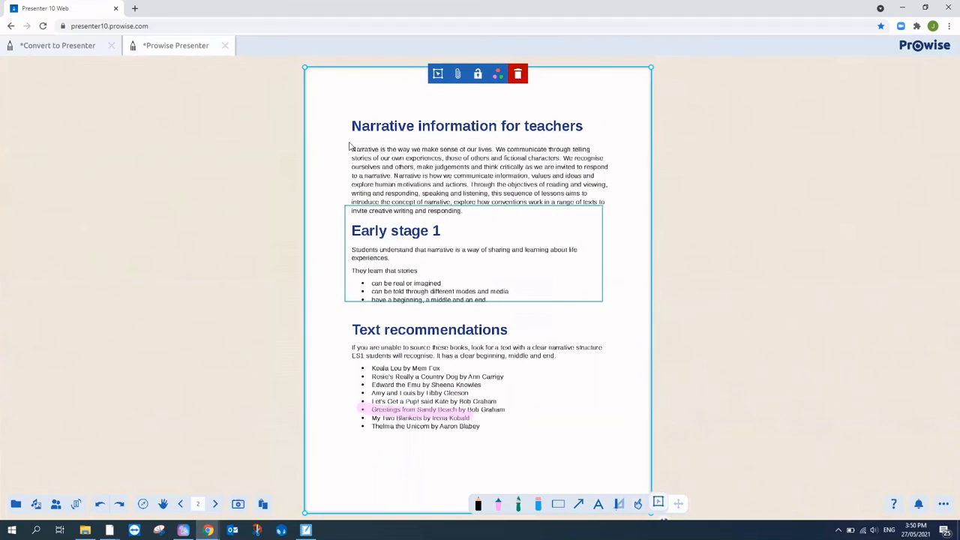
left_click(278, 140)
Step: Group the page with its highlight and rectangle, and move the group to the left
left_click_drag(293, 68, 739, 506)
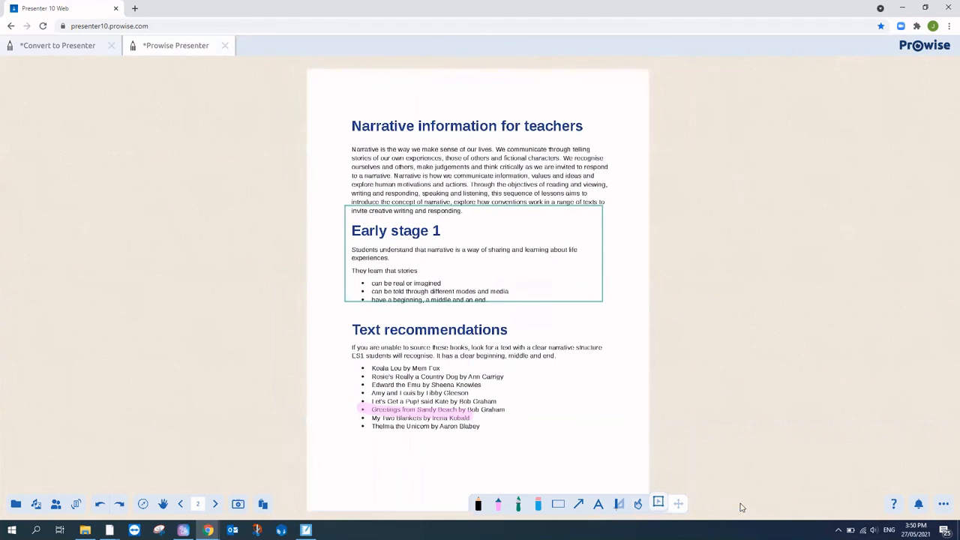
left_click(438, 75)
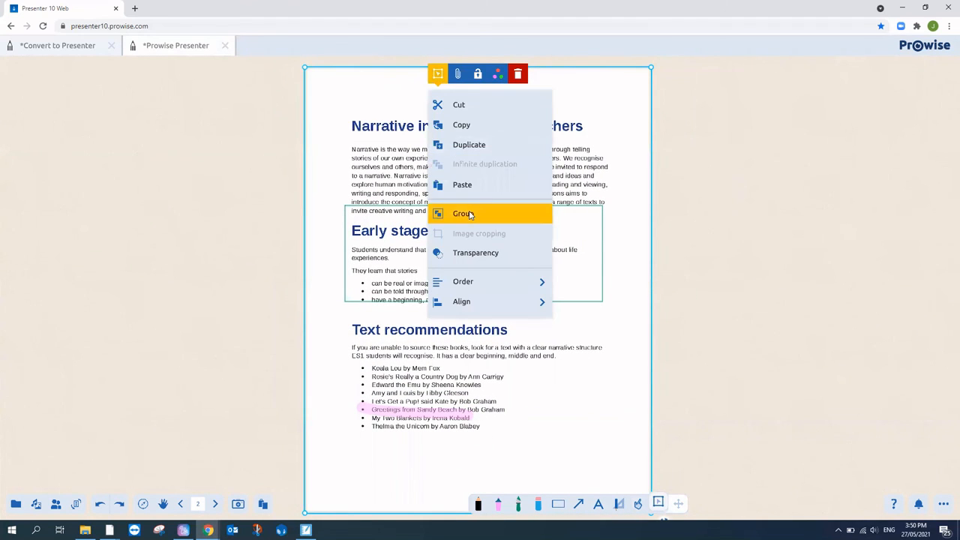
left_click(462, 213)
mouse_move(582, 150)
left_mouse_down()
mouse_move(524, 163)
mouse_move(313, 136)
left_mouse_up()
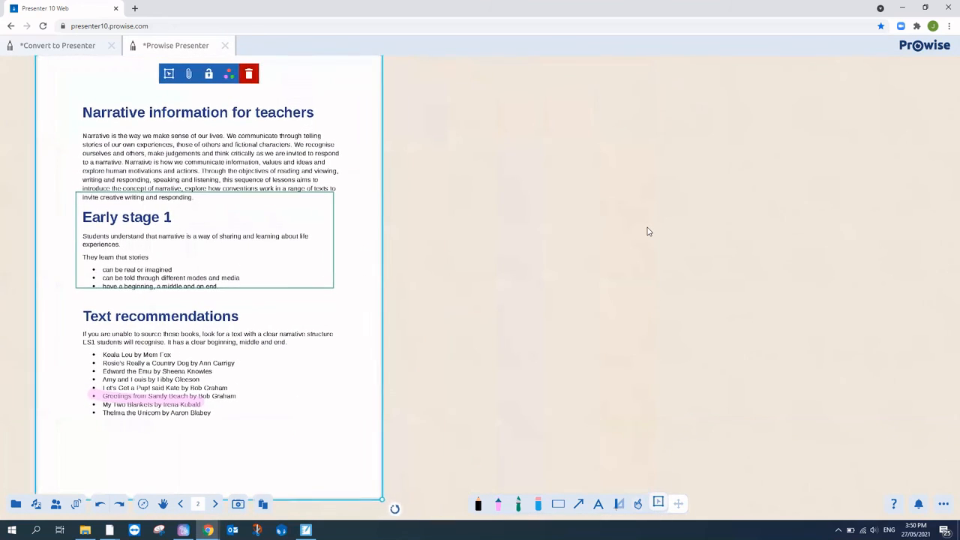
left_click(648, 230)
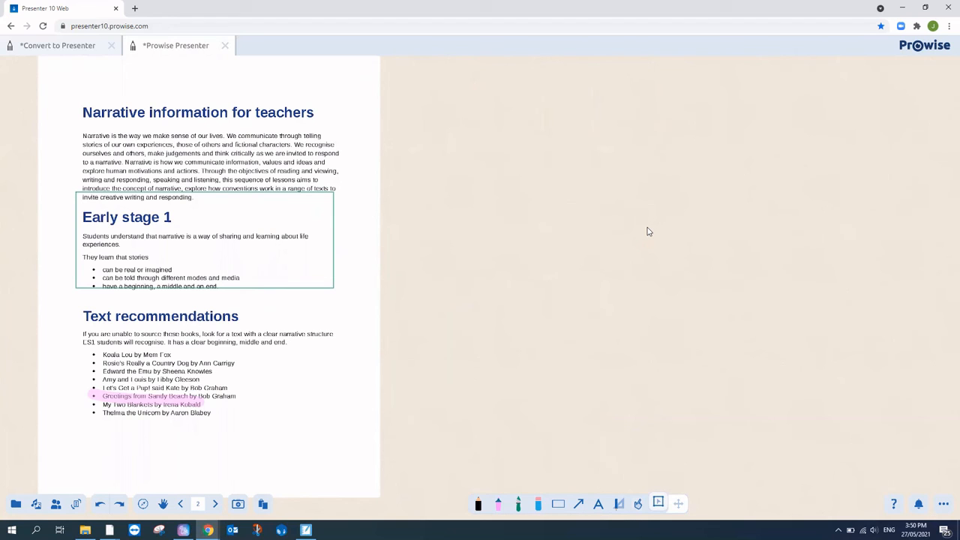
left_click(58, 47)
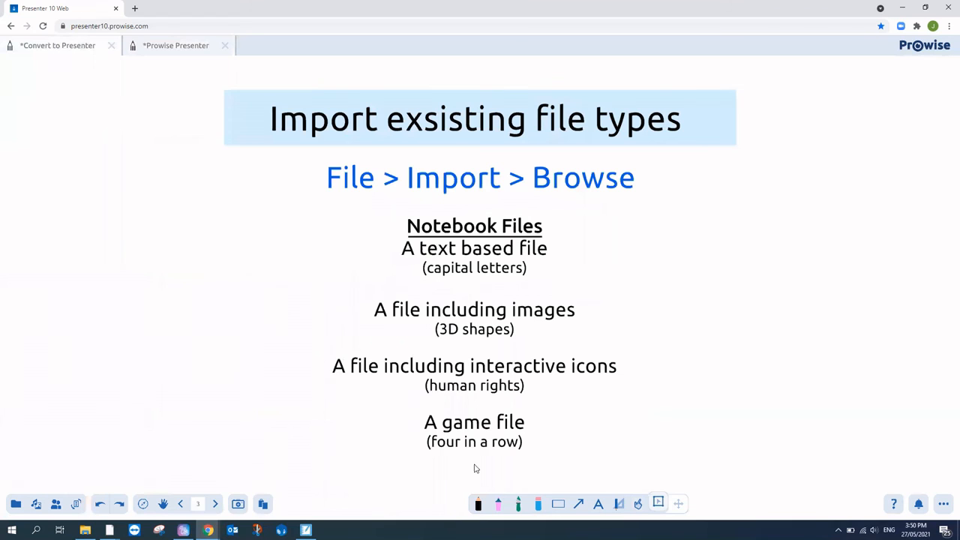
left_click(215, 504)
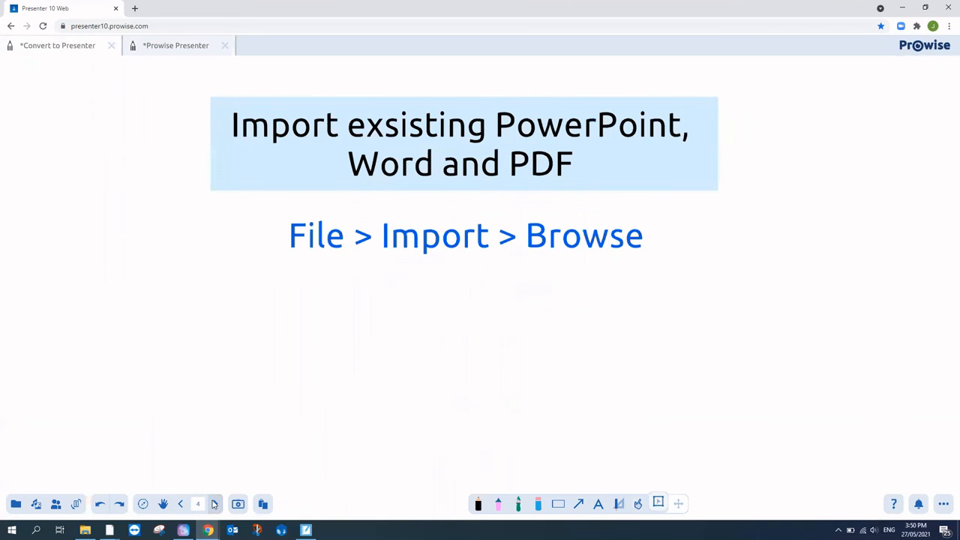
left_click(215, 504)
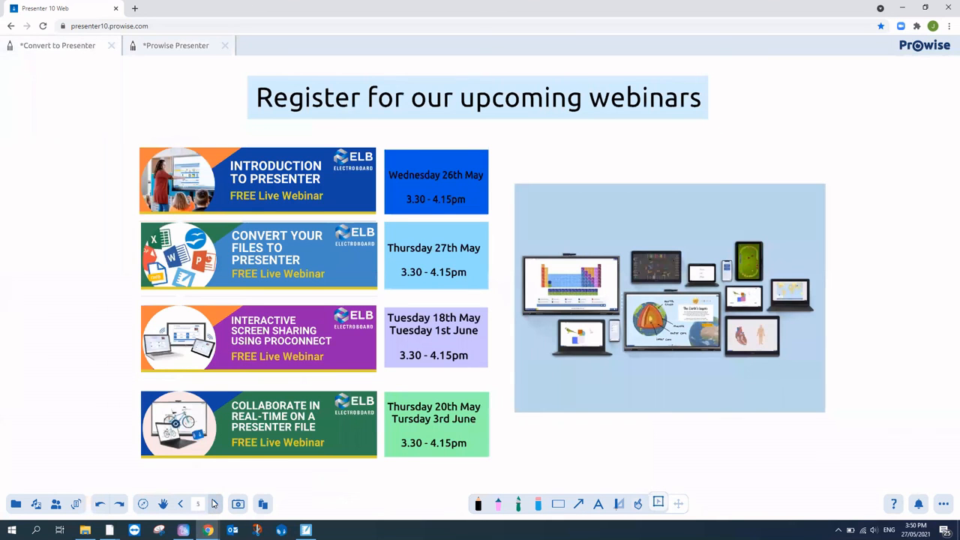
left_click(166, 53)
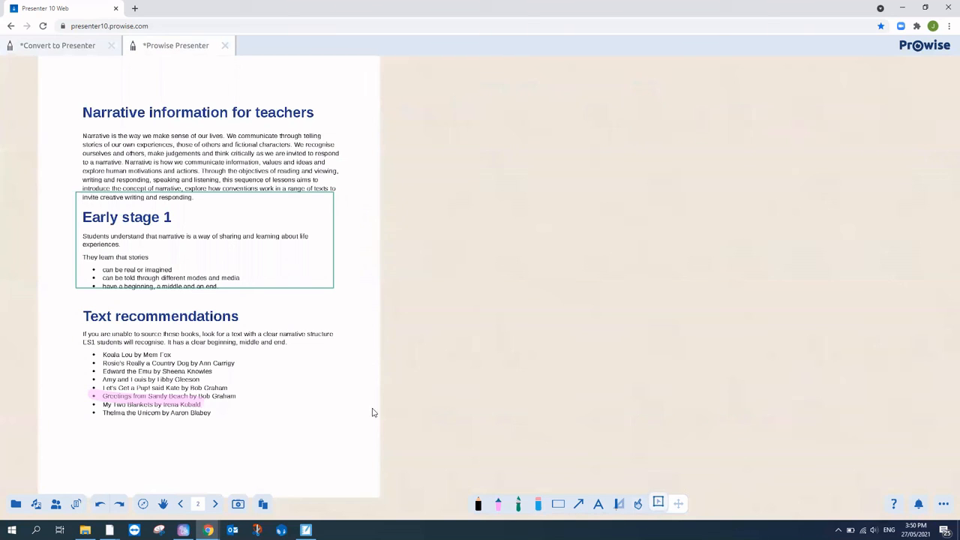
Step: Attach the Monkey sound from the Media library to the narrative page and play it
left_click(328, 389)
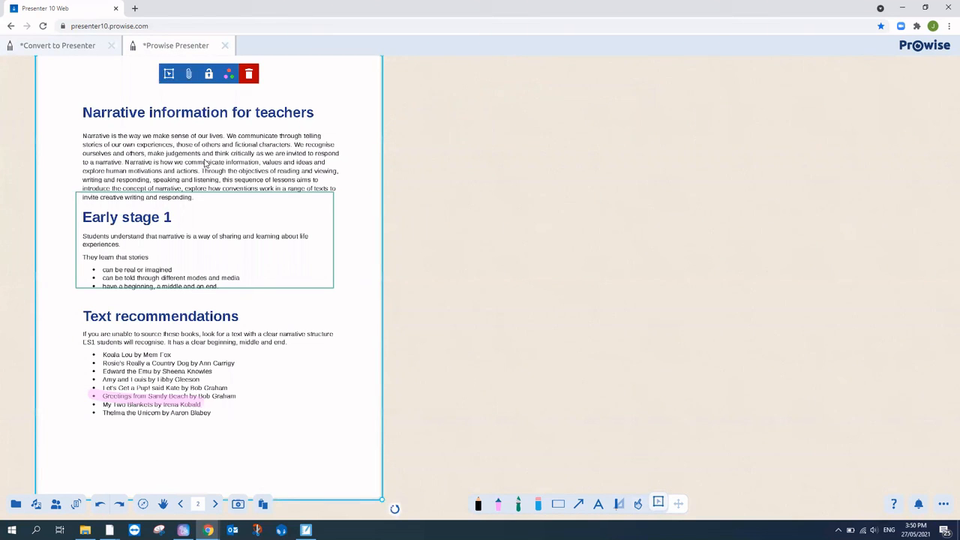
left_click(188, 74)
left_click(219, 126)
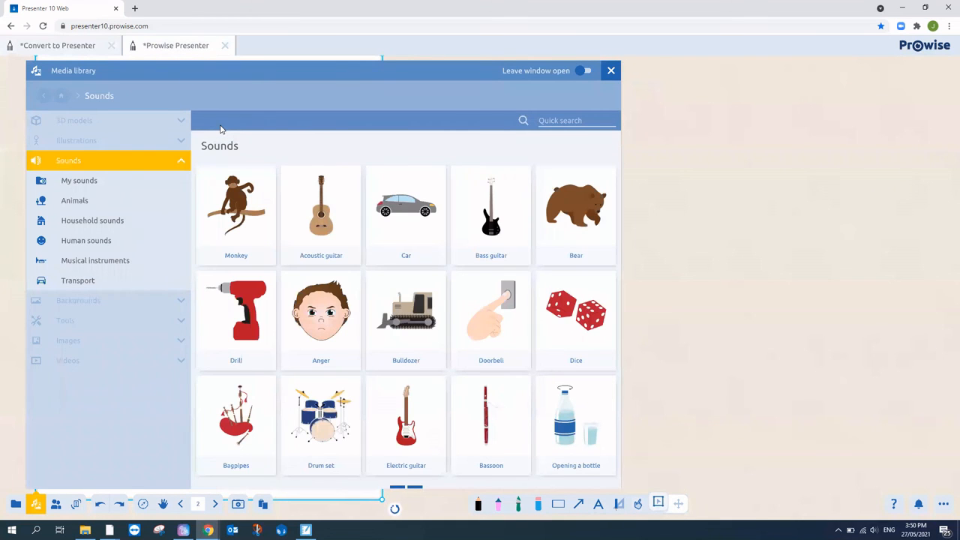
left_click(241, 208)
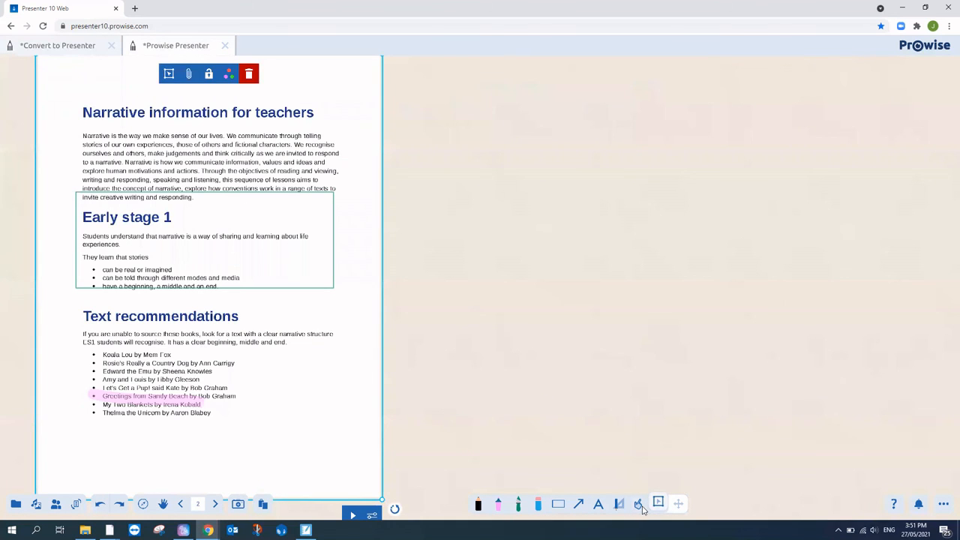
left_click(638, 504)
left_click(237, 92)
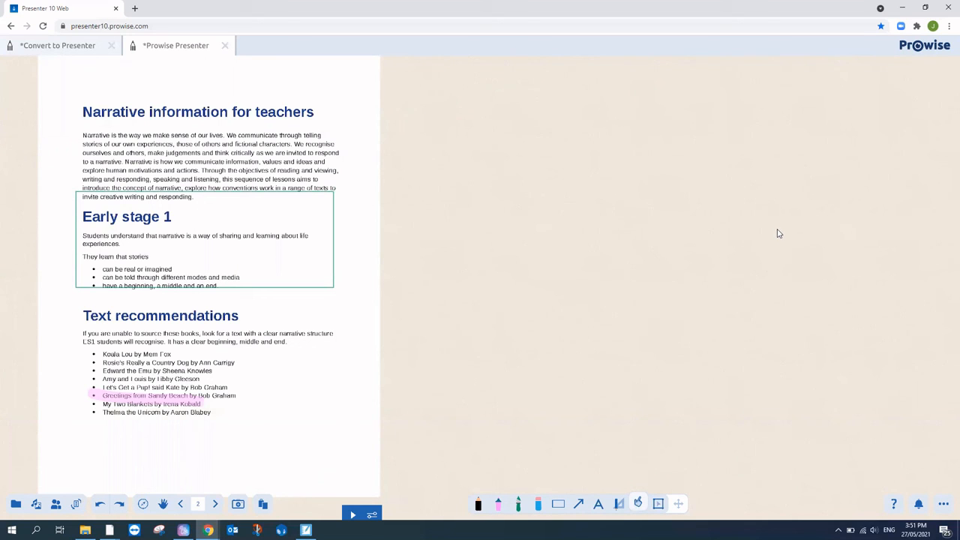
Step: Cover the narrative page with a Hide answer building block
left_click(659, 504)
left_click(341, 163)
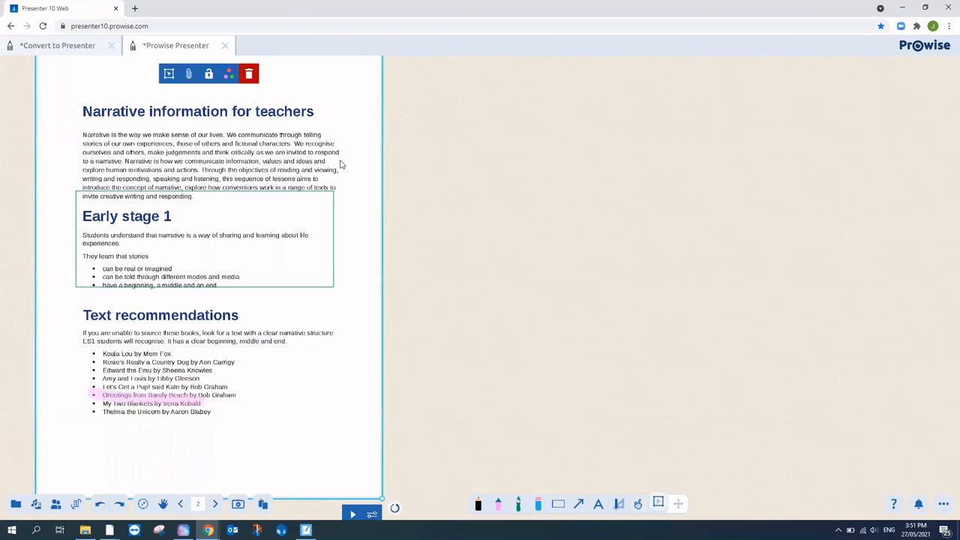
left_click(189, 74)
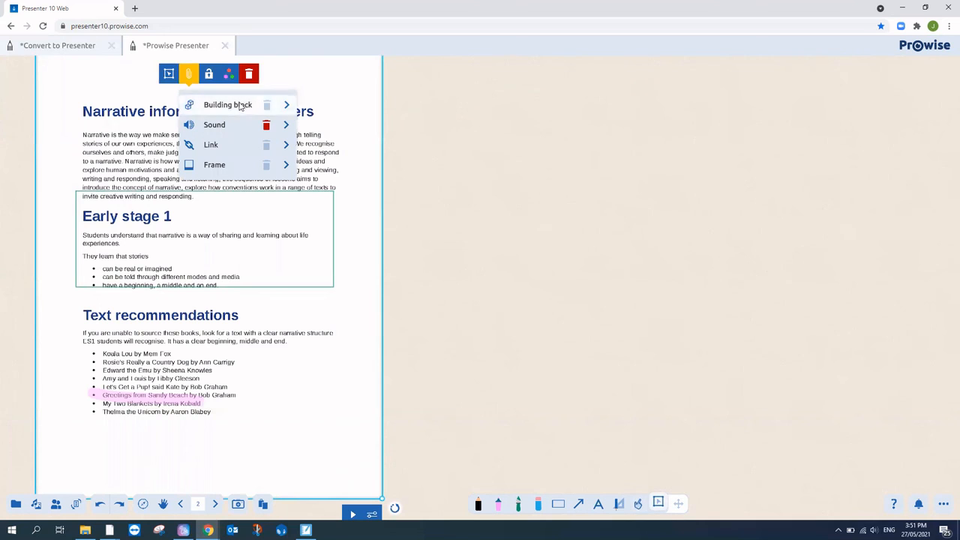
left_click(238, 108)
left_click(335, 129)
left_click(759, 298)
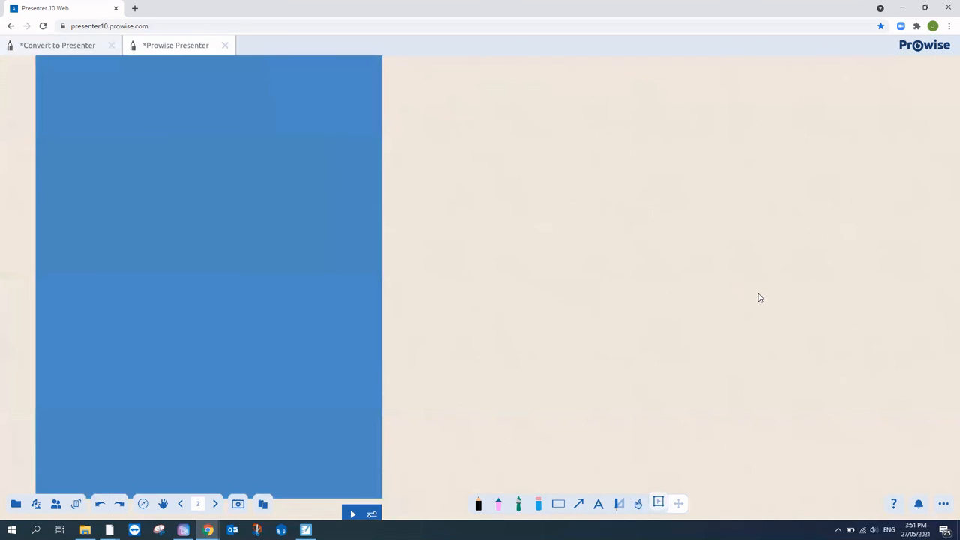
Step: Reveal the hidden page with the interact tool, then switch to the Convert to Presenter file
left_click(637, 504)
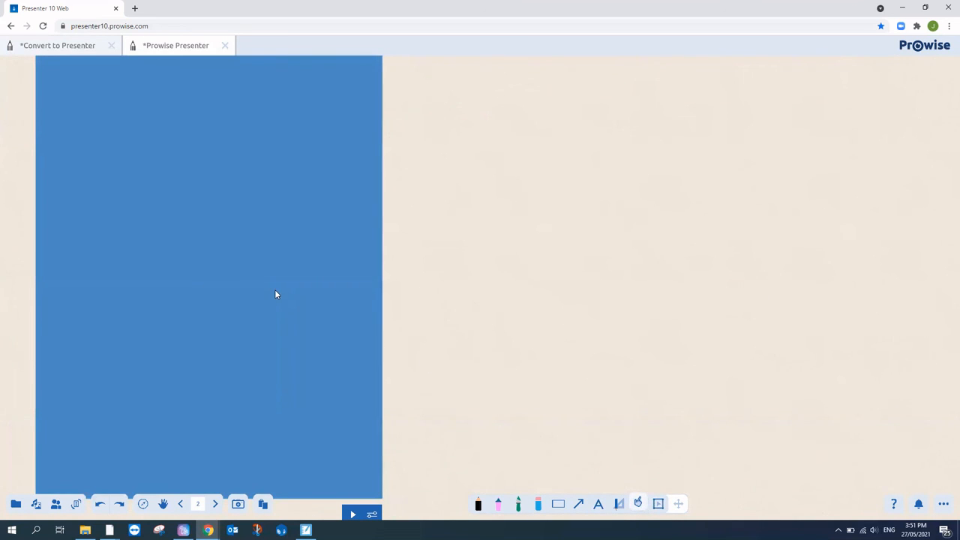
left_click(275, 292)
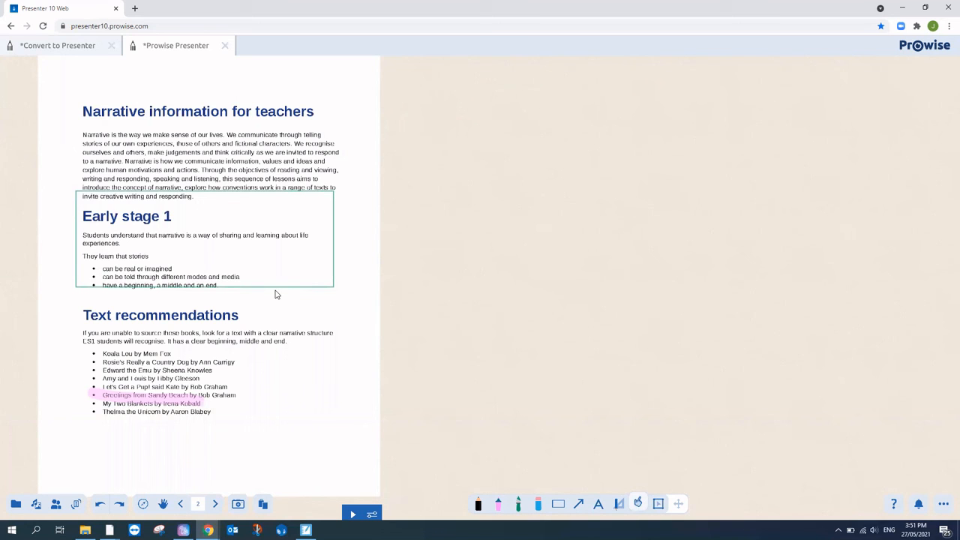
left_click(75, 47)
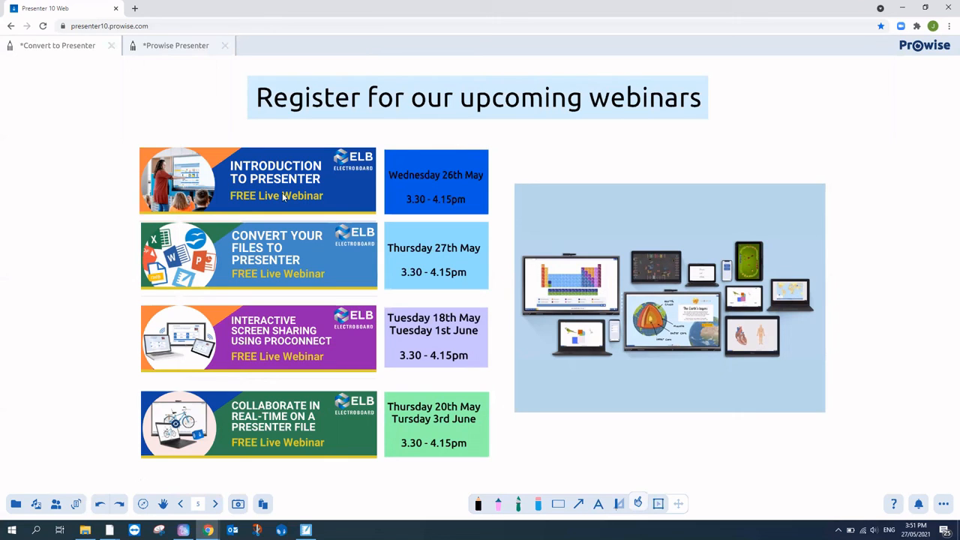
Step: Page back through the Convert to Presenter file to the ELB title slide on page 1
left_click(173, 44)
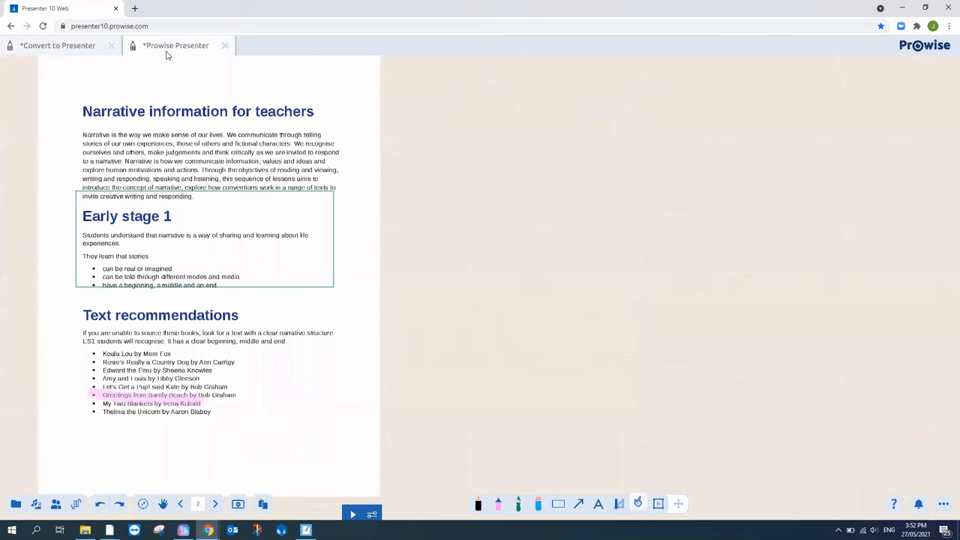
left_click(79, 51)
left_click(181, 505)
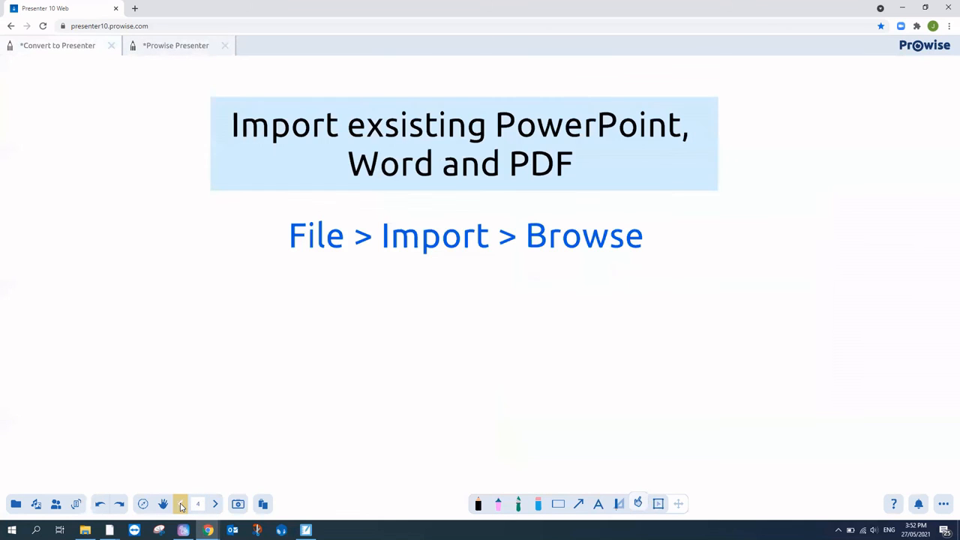
left_click(181, 505)
left_click(181, 505)
left_click(181, 506)
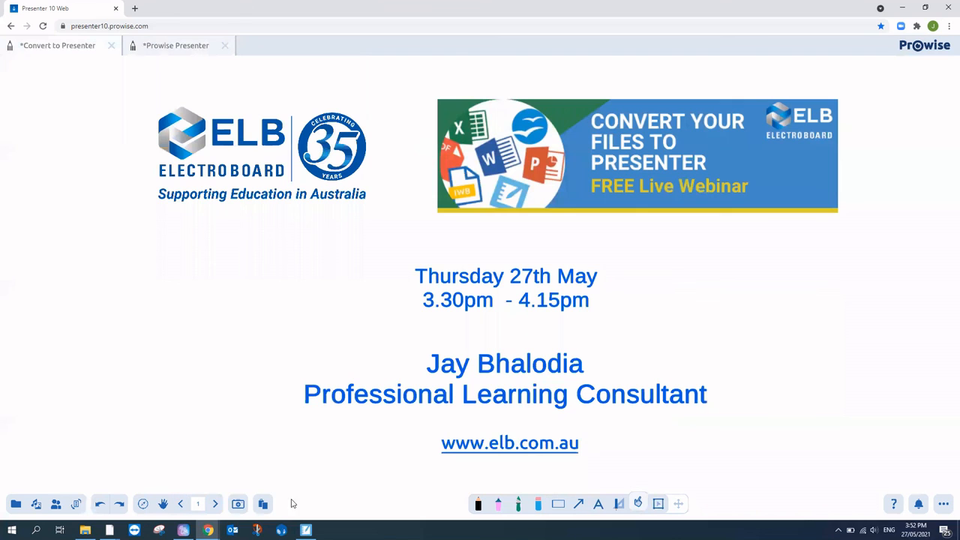
left_click(216, 503)
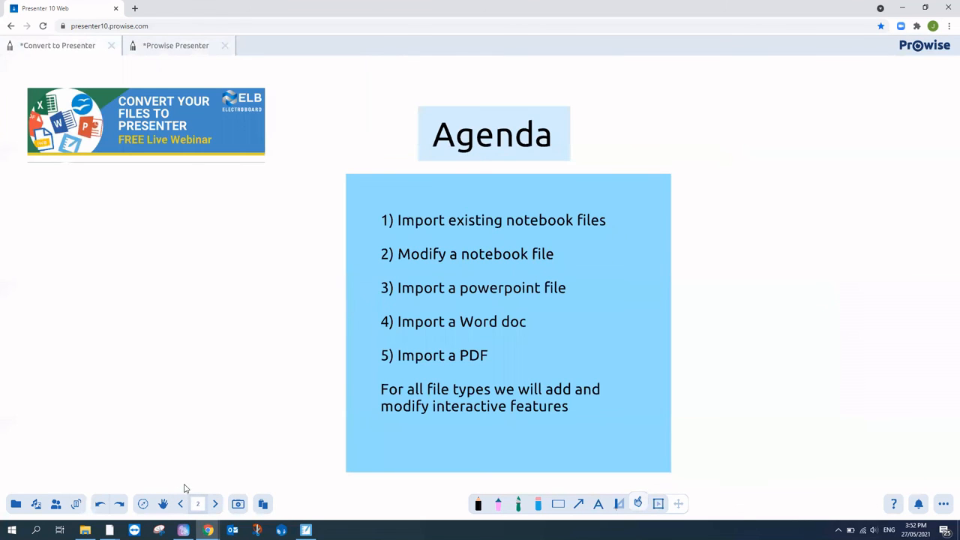
left_click(186, 504)
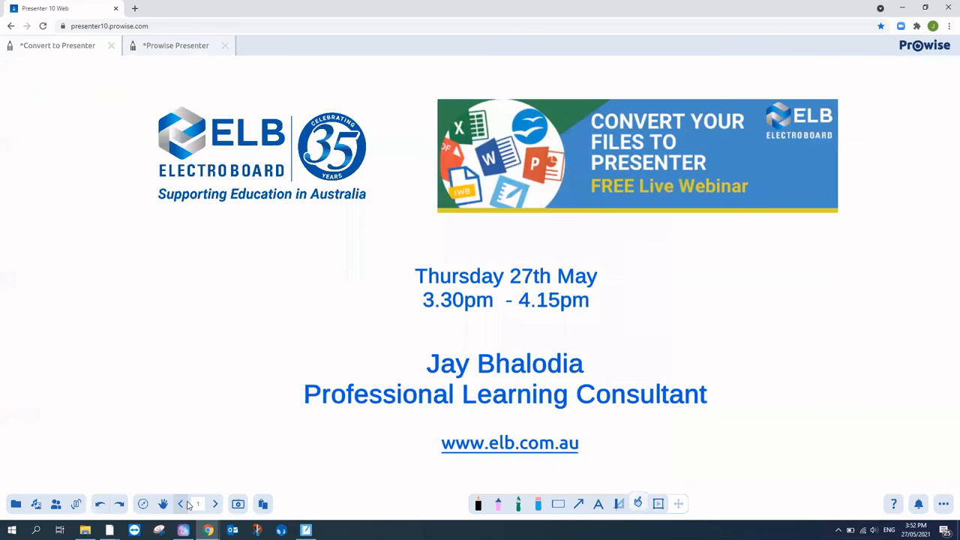
Step: Add a text box below the consultant title containing the presenter's e-mail address
left_click(596, 506)
left_click(457, 421)
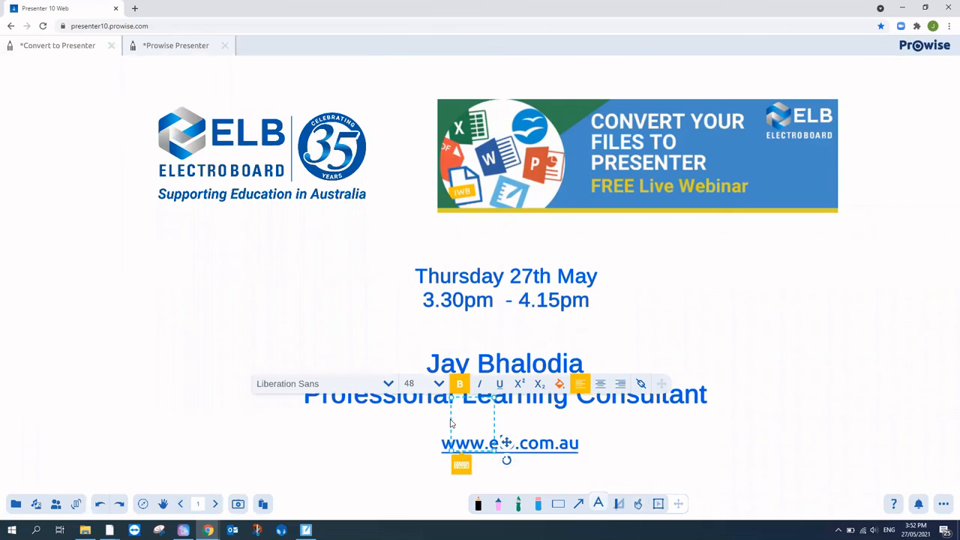
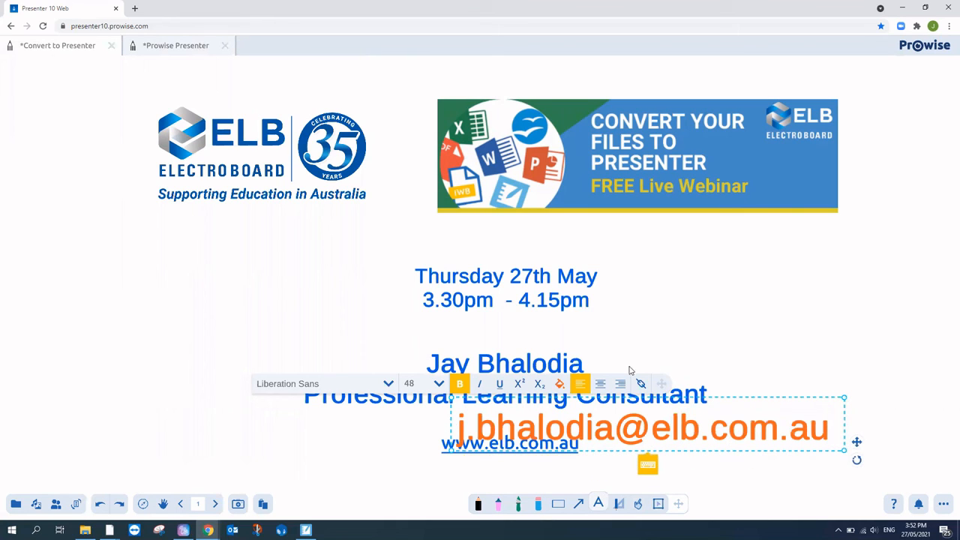
left_click(731, 351)
left_click(822, 432)
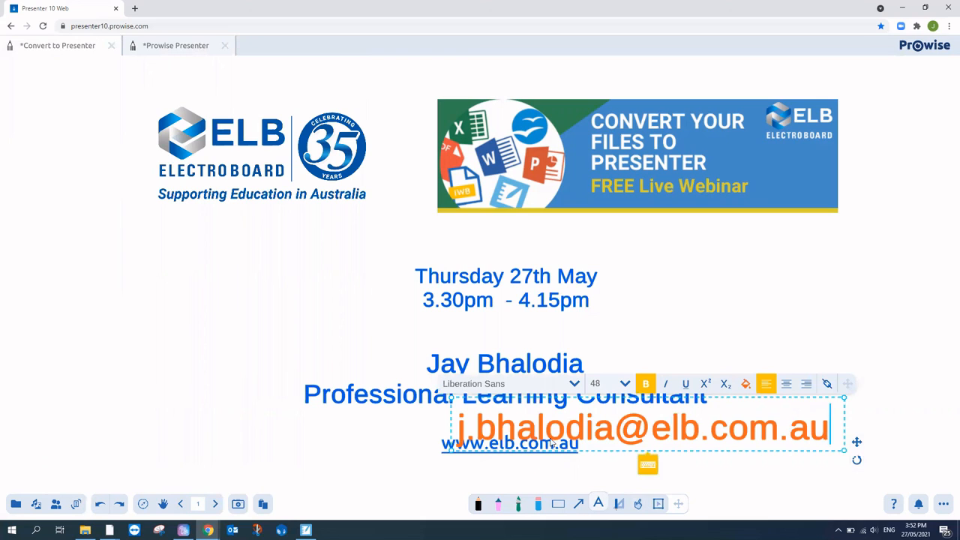